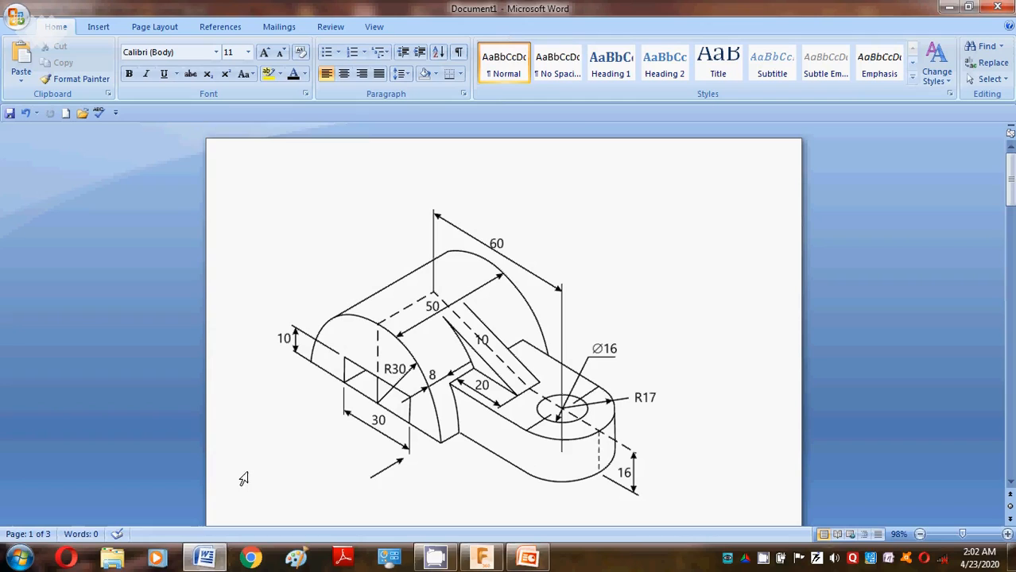
# Switch to Fusion 360 and start a new sketch on the front (XY) plane.
pyautogui.click(481, 558)
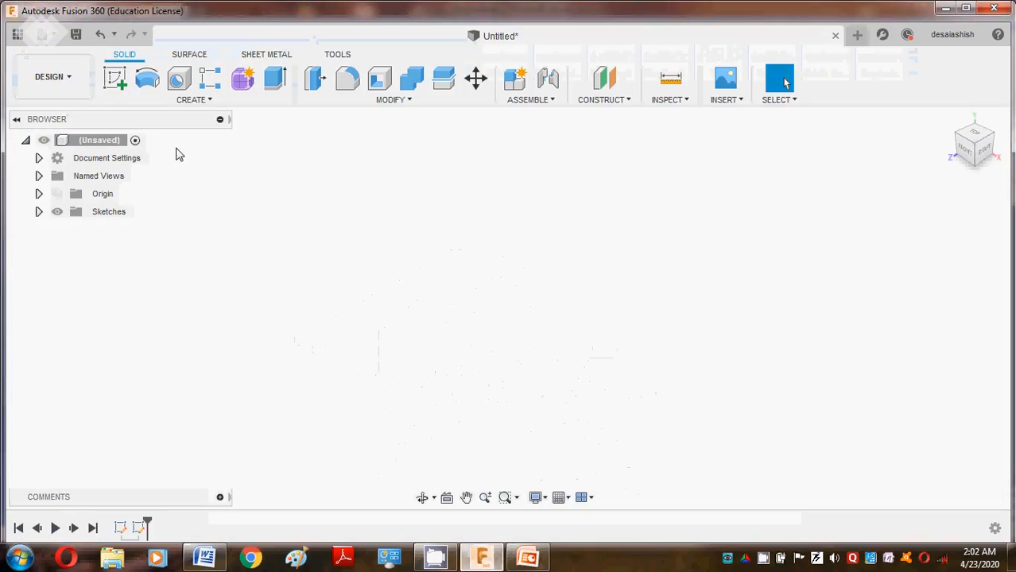
pyautogui.click(115, 79)
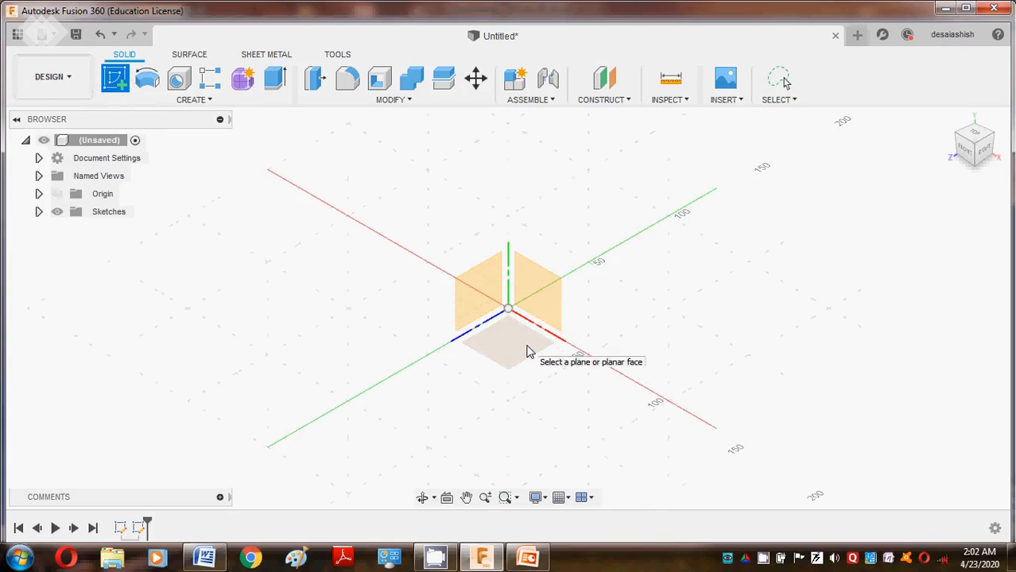
pyautogui.click(542, 292)
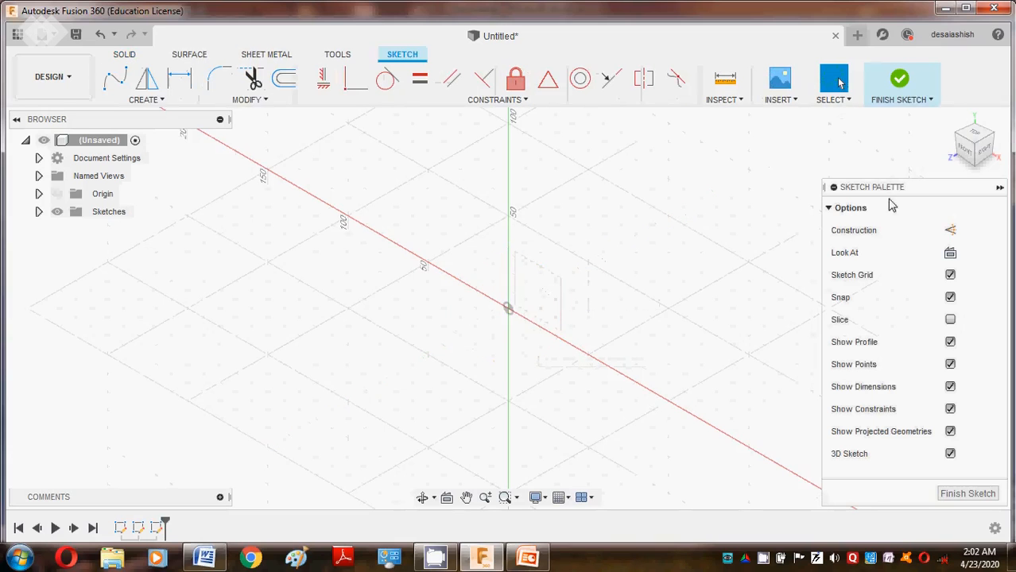
pyautogui.click(964, 151)
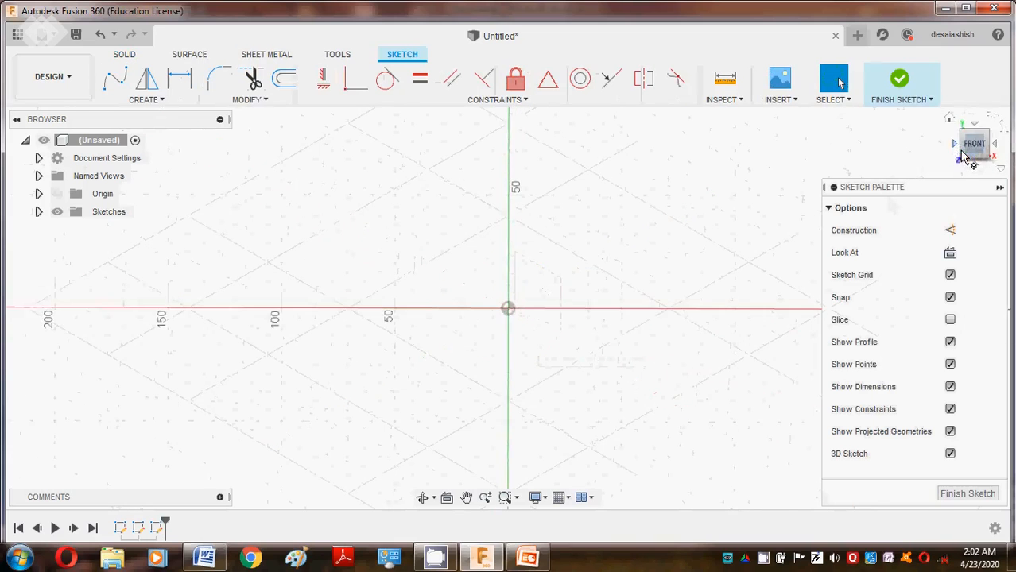
# Sketch a center diameter circle of 60 mm at the origin.
pyautogui.click(145, 101)
pyautogui.moveTo(177, 155)
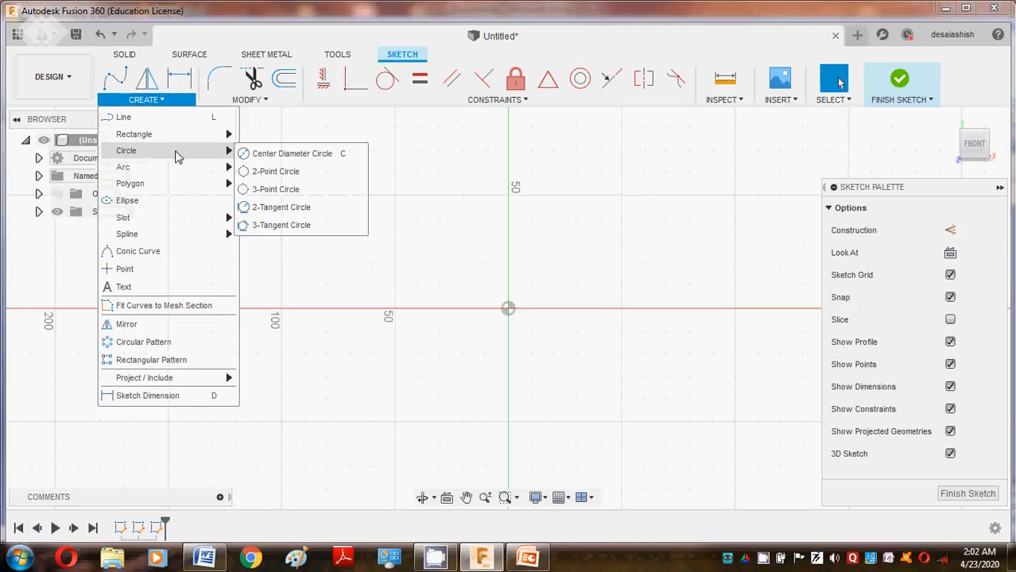
pyautogui.click(256, 155)
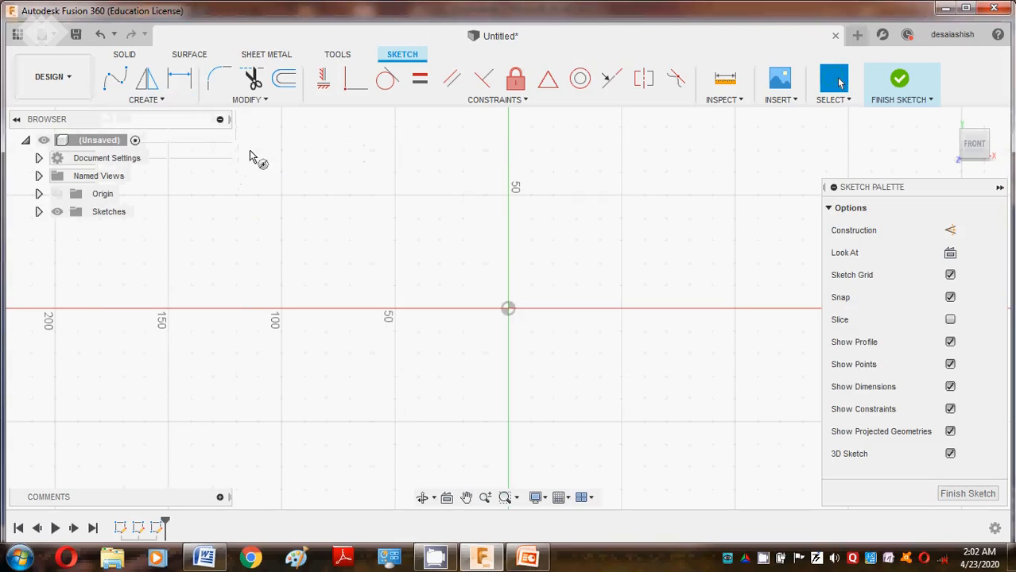
pyautogui.click(511, 310)
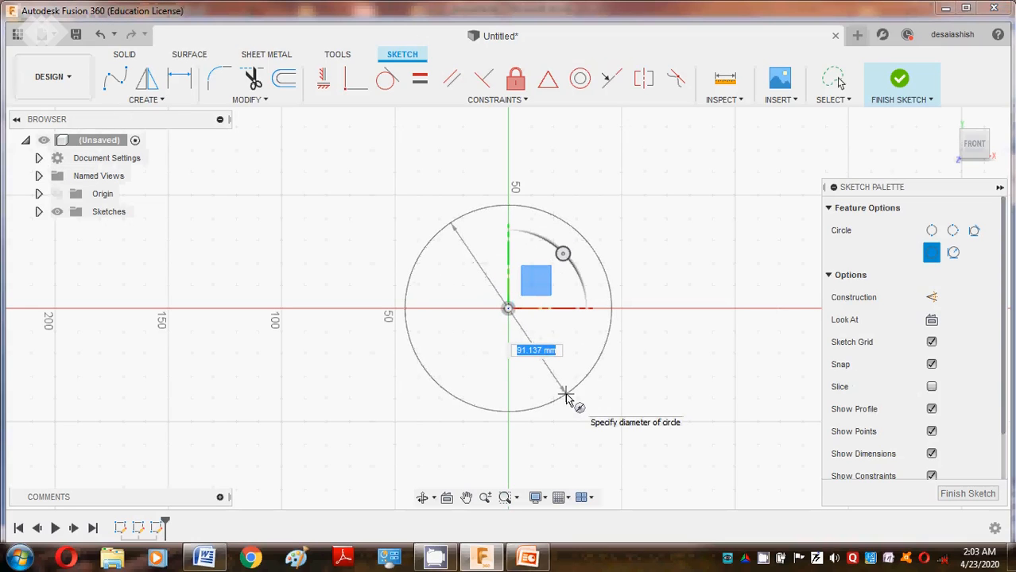
pyautogui.write('60')
pyautogui.press('Return')
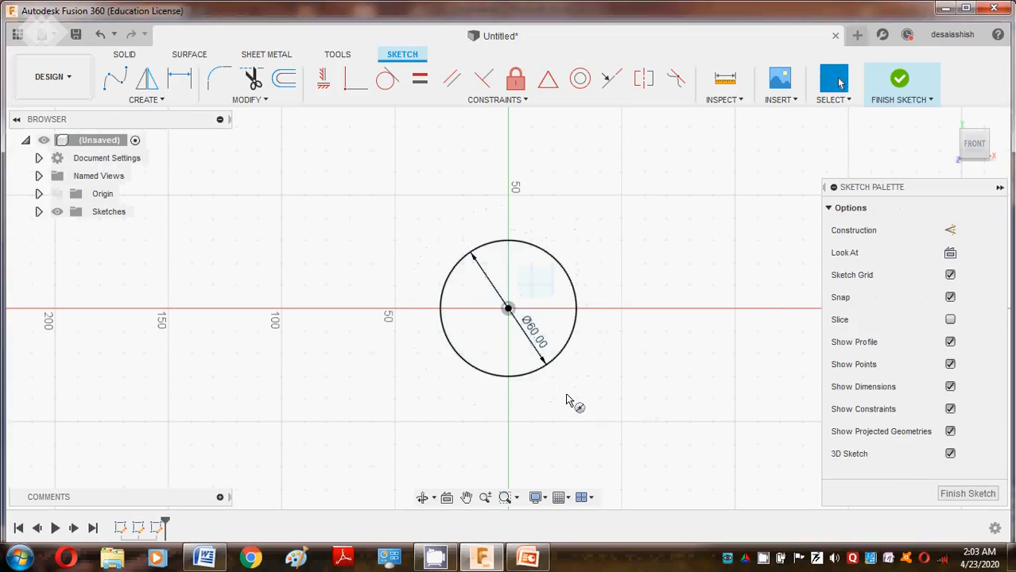
# Sketch a center rectangle at the origin, 30 mm wide and about 20 mm high.
pyautogui.click(180, 103)
pyautogui.moveTo(199, 134)
pyautogui.click(259, 170)
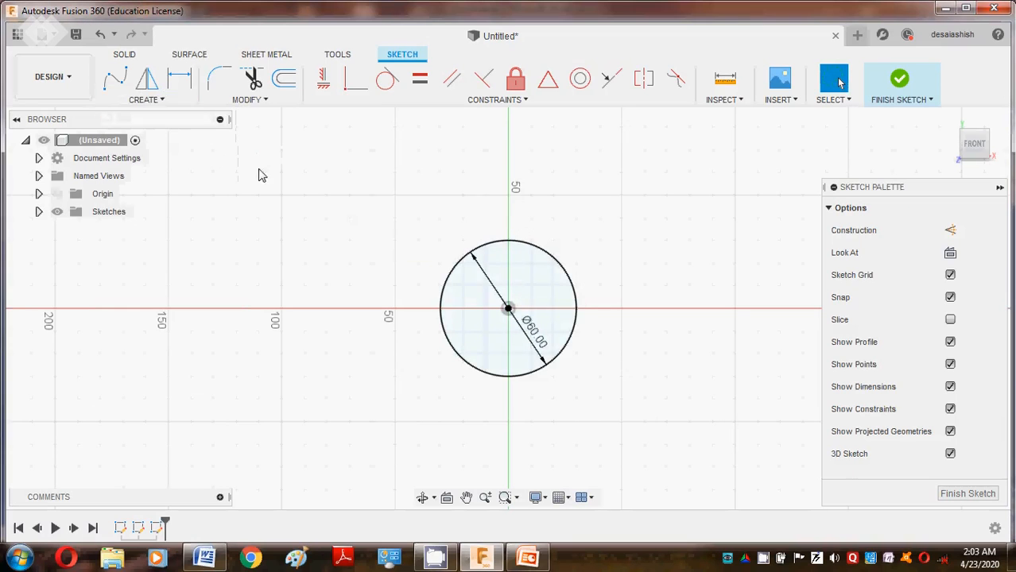
pyautogui.click(508, 309)
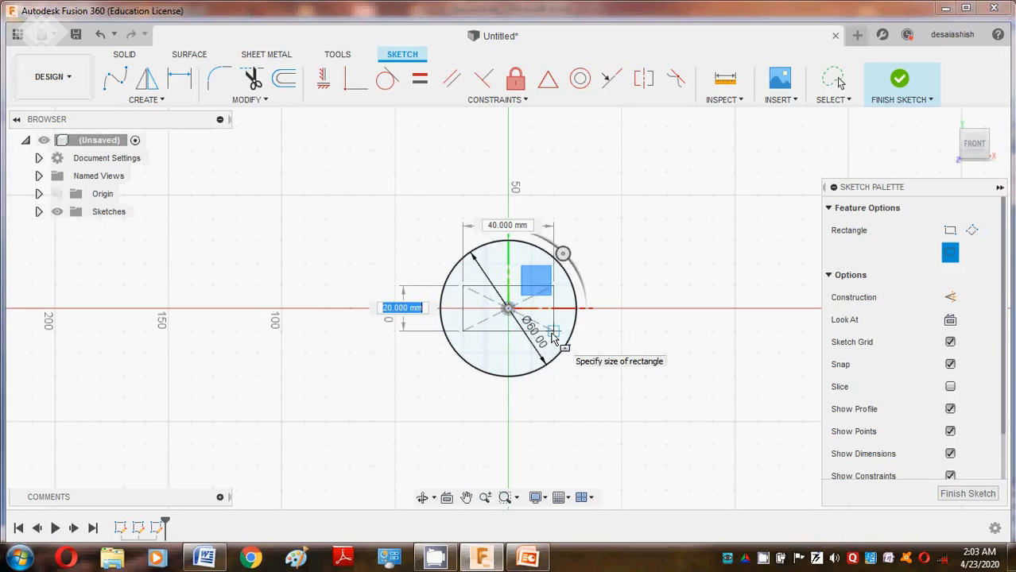
pyautogui.press('Tab')
pyautogui.write('30')
pyautogui.press('Return')
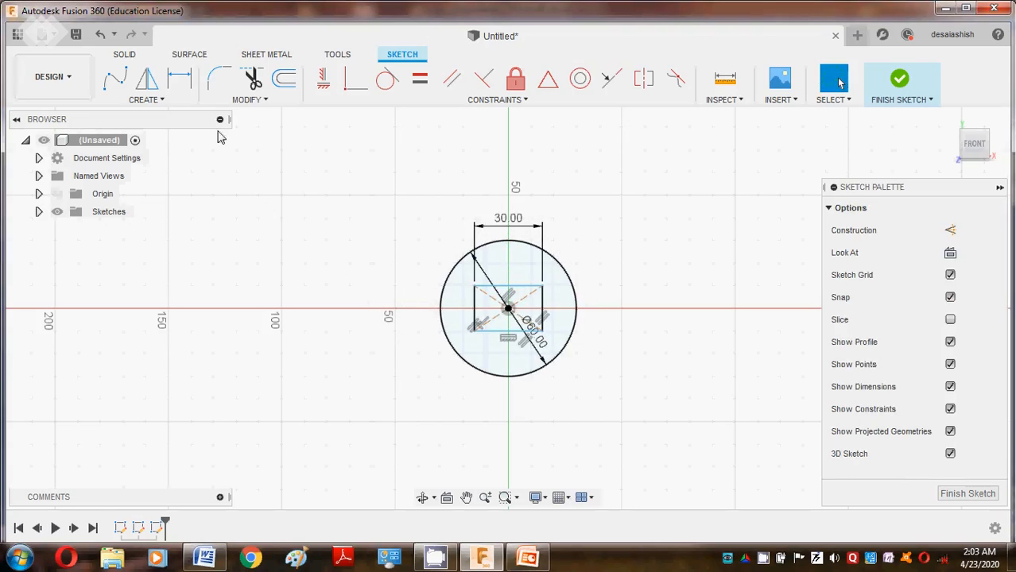
# Draw a horizontal line through the origin that extends past the circle on both sides.
pyautogui.click(176, 100)
pyautogui.click(228, 117)
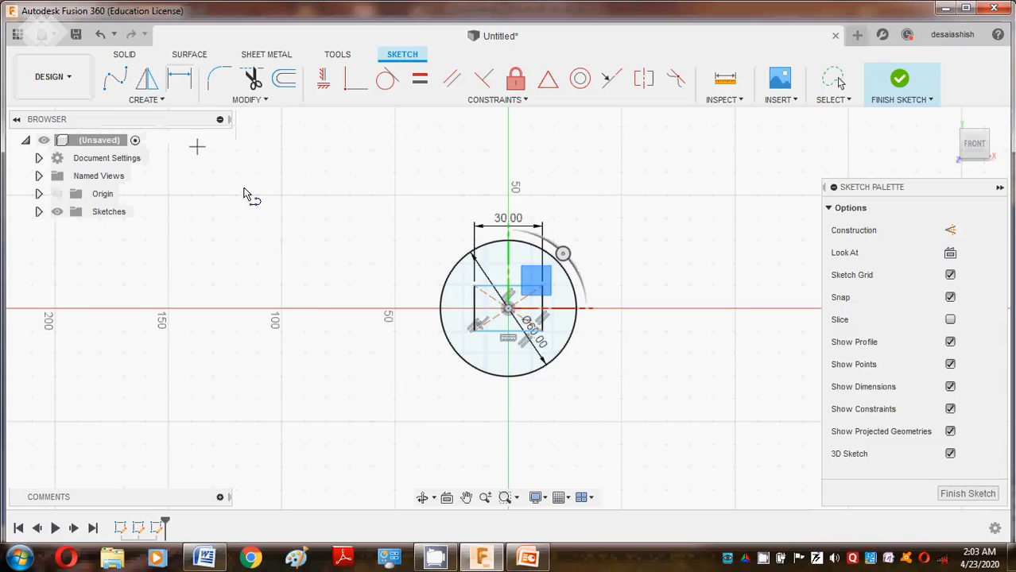
pyautogui.click(304, 309)
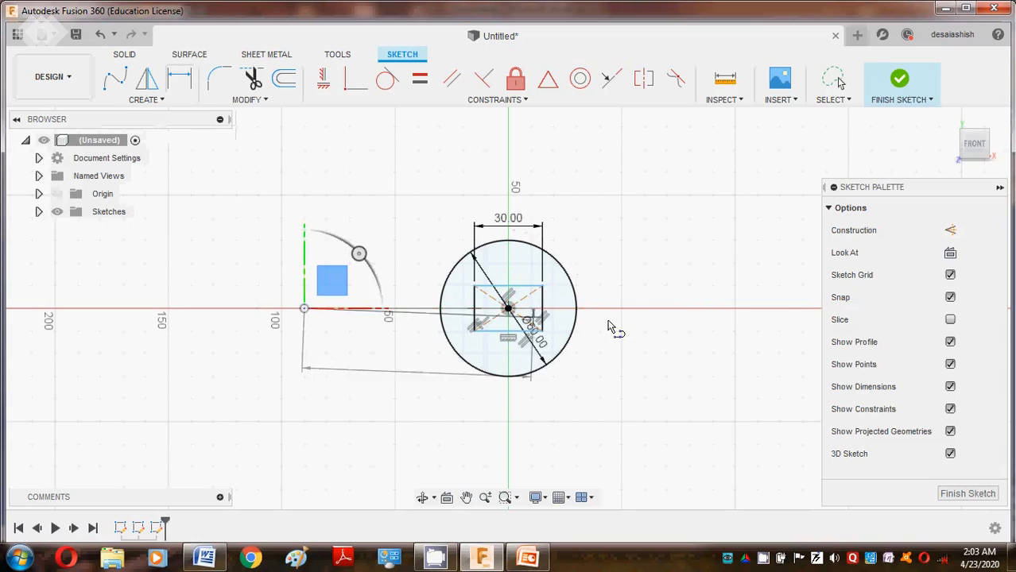
pyautogui.click(700, 309)
pyautogui.press('Escape')
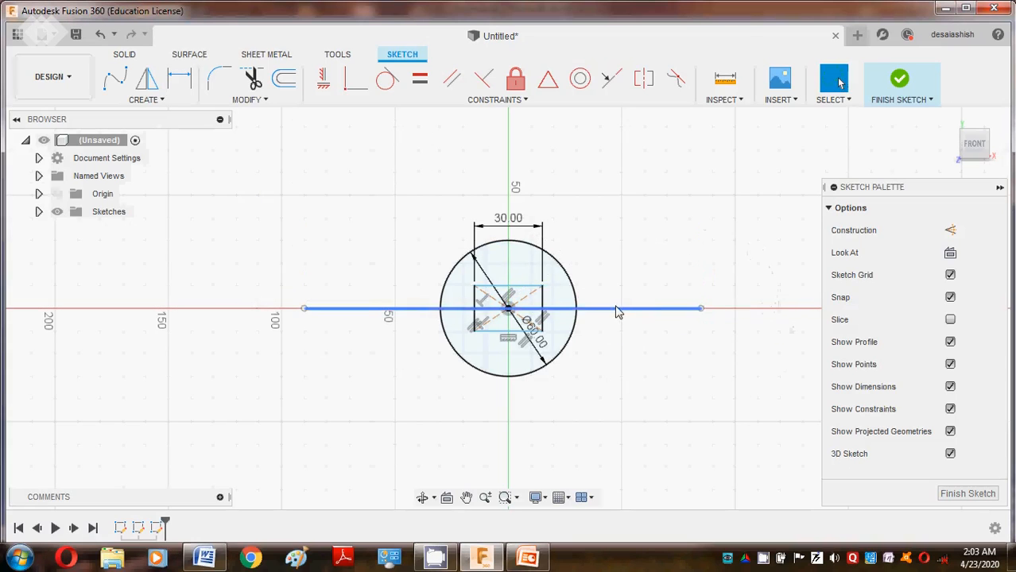
pyautogui.scroll(3, 619, 312)
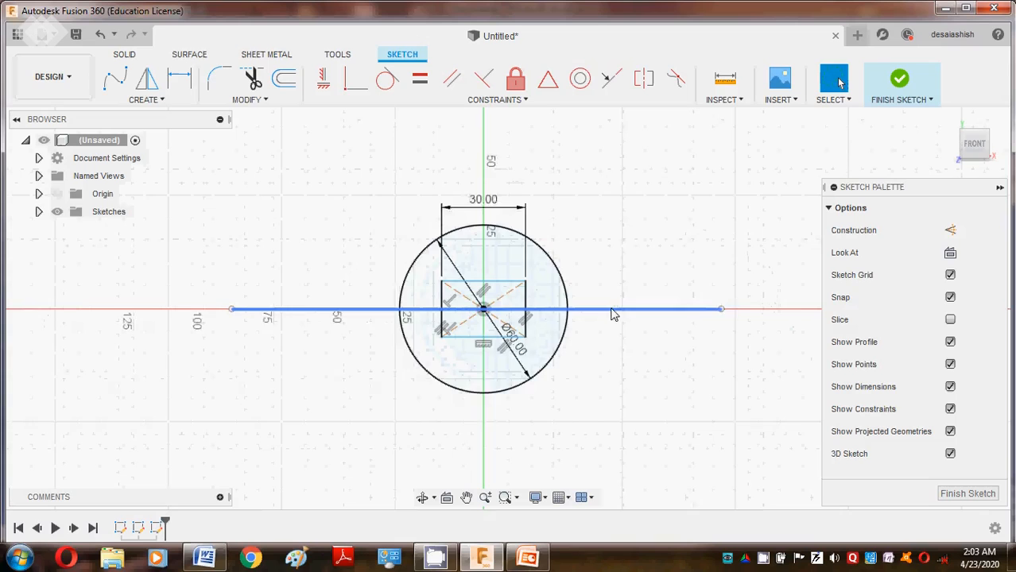
# Trim the lower halves of the circle and rectangle and the excess line segments, leaving a semicircle with a rectangular notch.
pyautogui.click(251, 80)
pyautogui.click(394, 350)
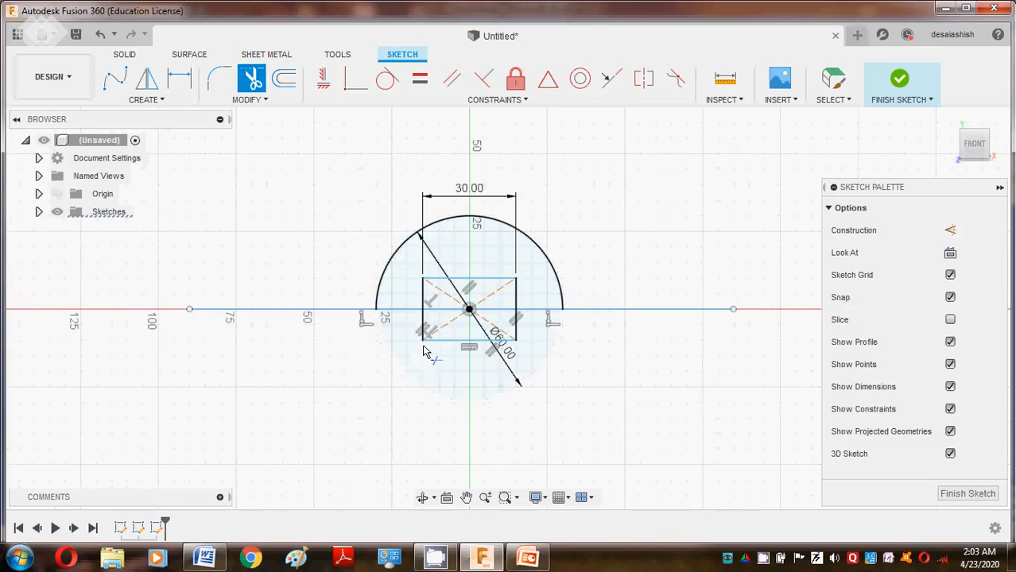
pyautogui.click(482, 346)
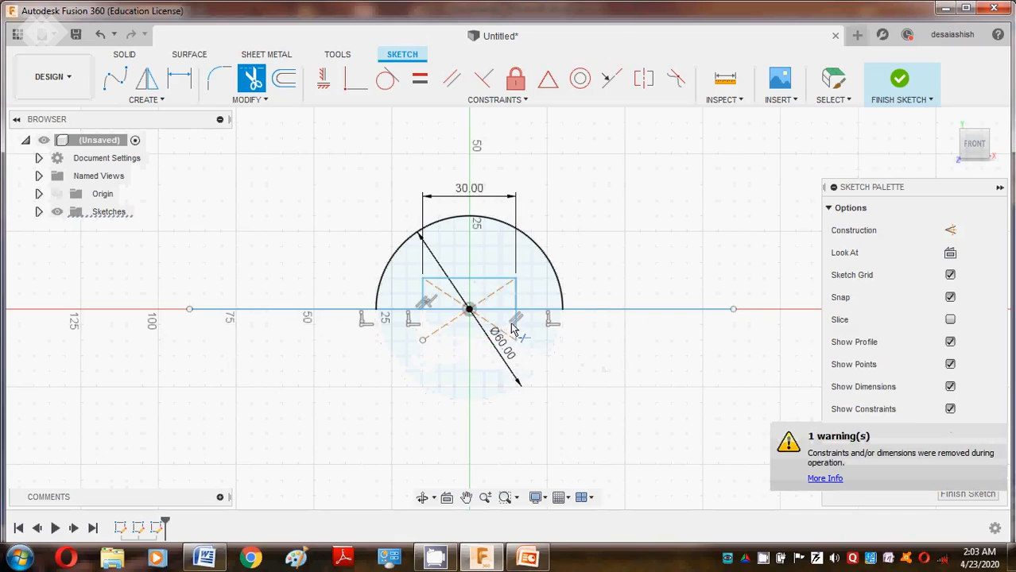
pyautogui.click(592, 315)
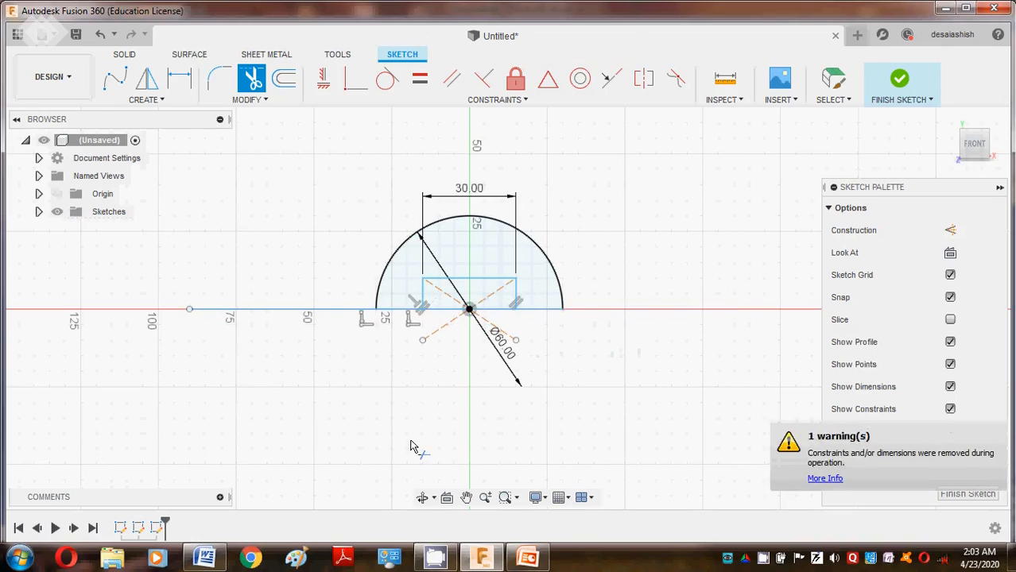
pyautogui.click(262, 310)
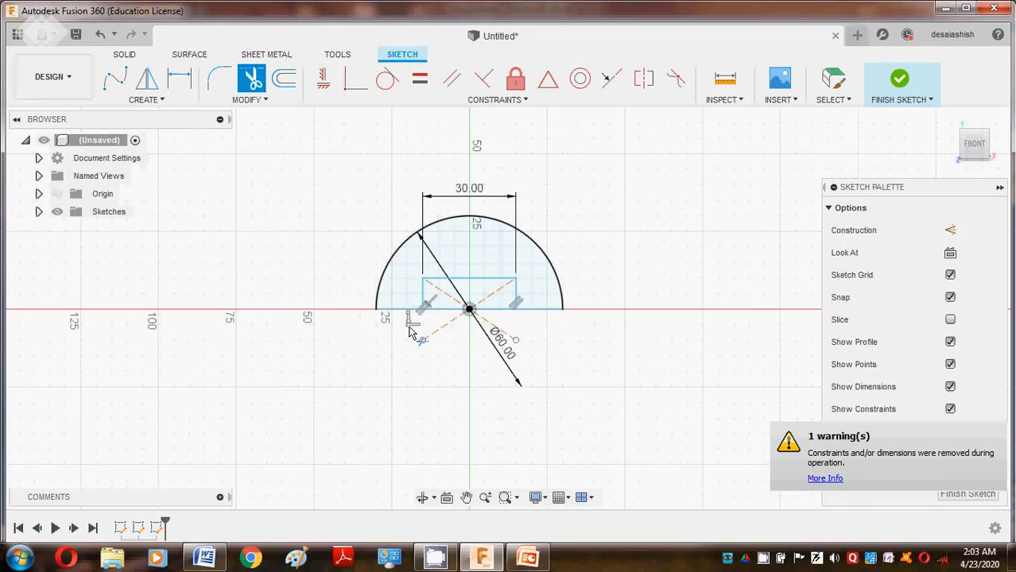
pyautogui.click(441, 312)
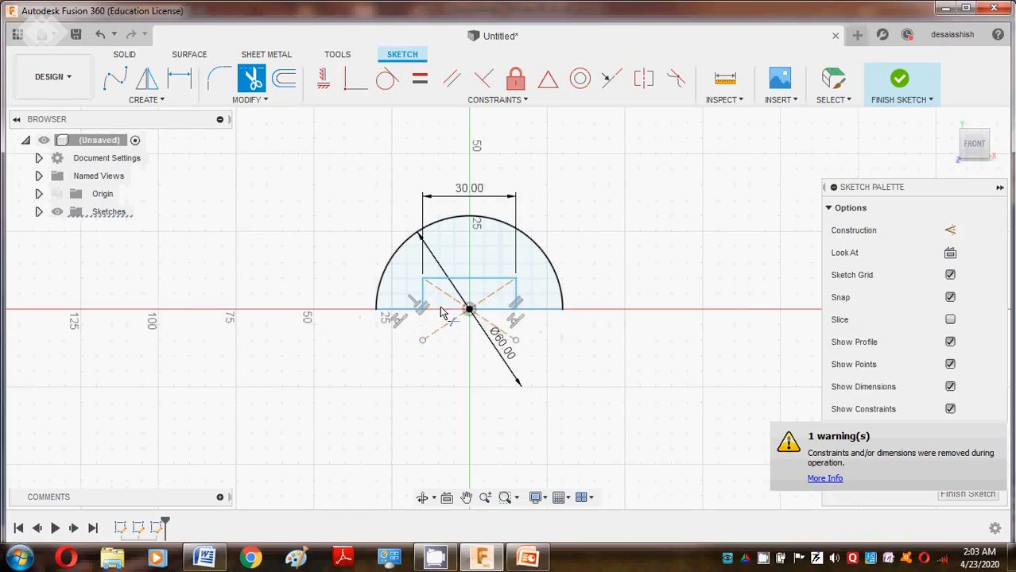
pyautogui.click(491, 313)
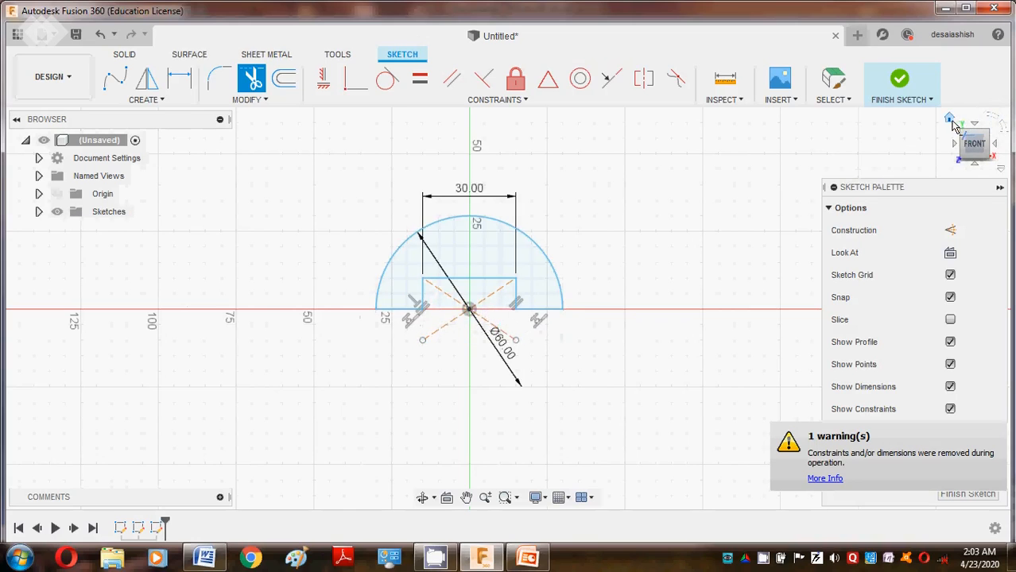
# Extrude the notched semicircle profile symmetrically by 25 mm on each side as a new body.
pyautogui.click(950, 121)
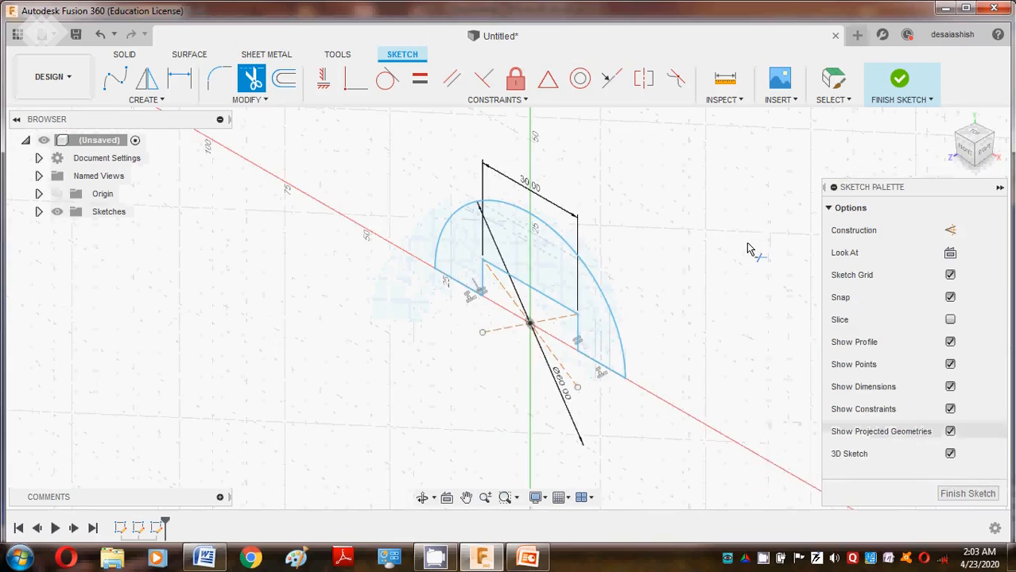
pyautogui.press('e')
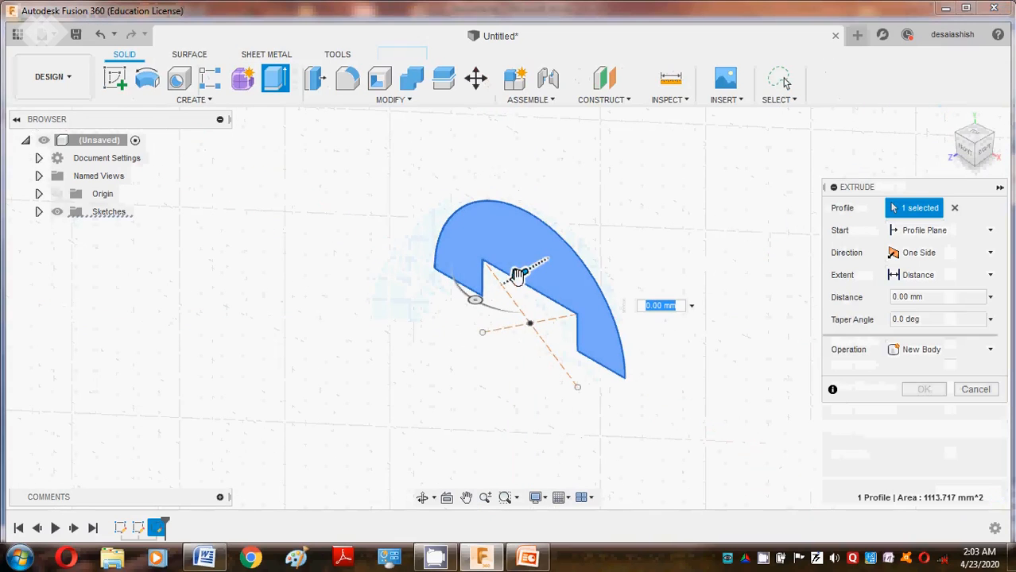
pyautogui.click(942, 253)
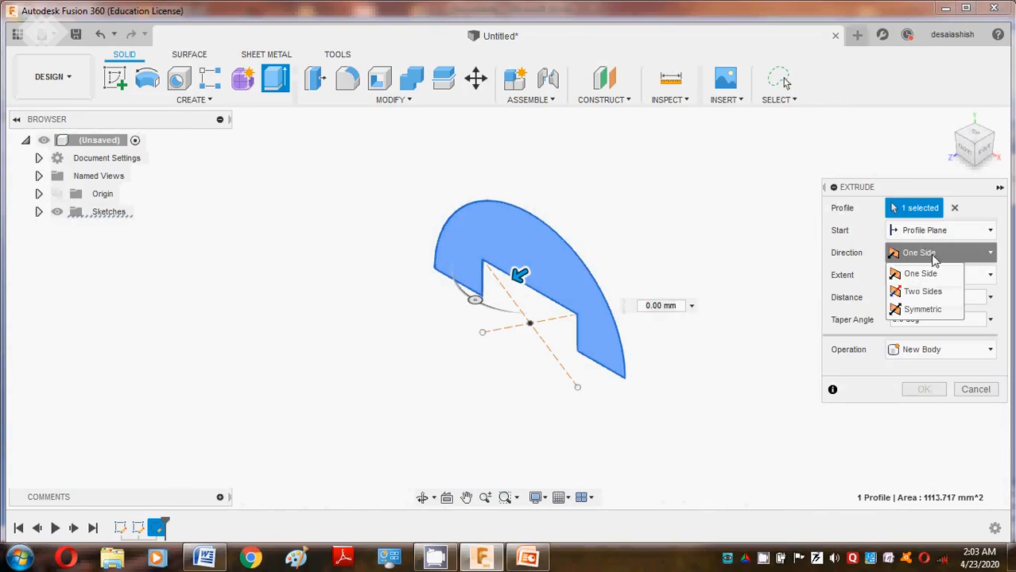
pyautogui.click(928, 307)
pyautogui.doubleClick(928, 320)
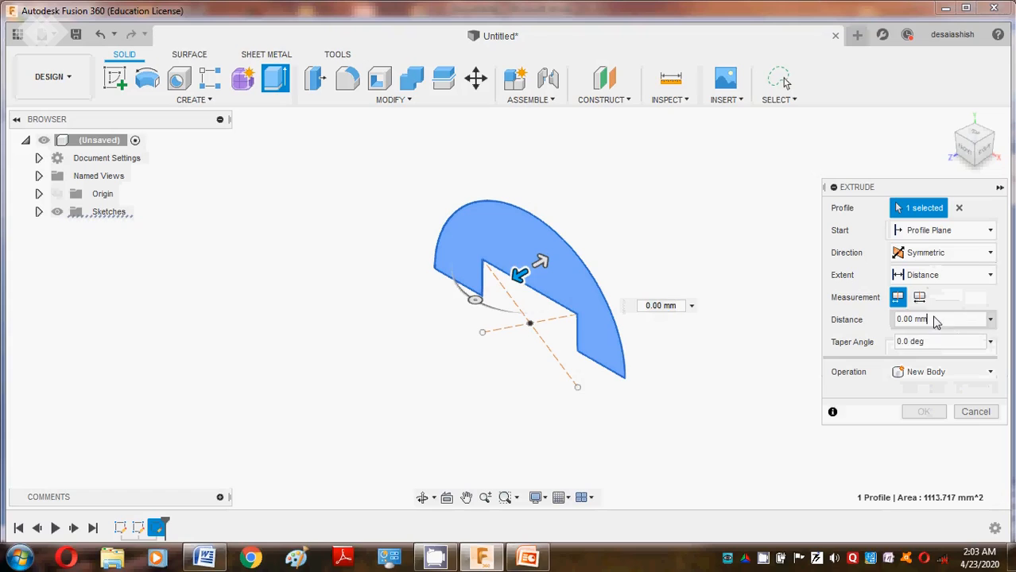
pyautogui.click(934, 325)
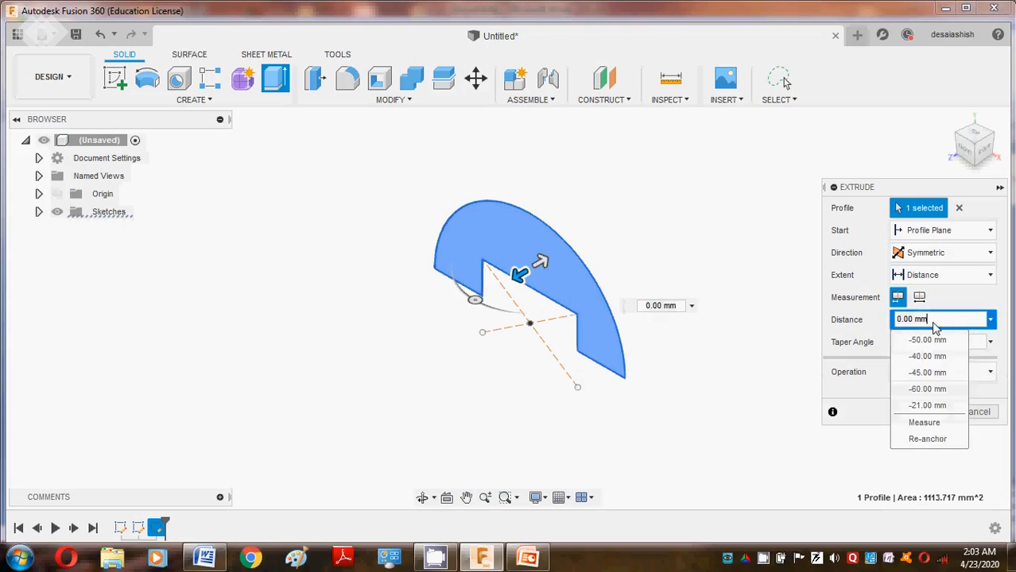
pyautogui.moveTo(935, 325); pyautogui.dragTo(870, 318)
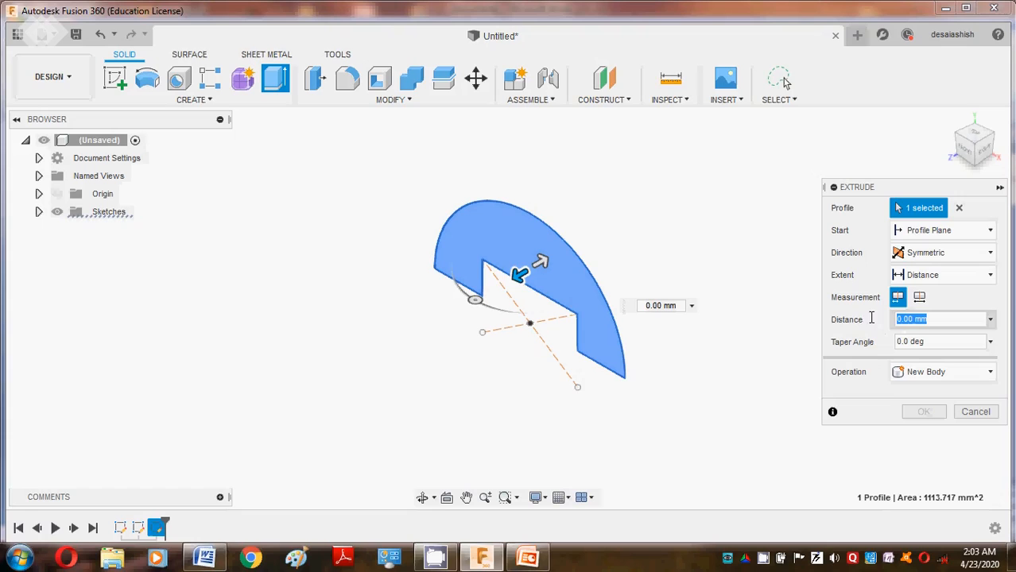
pyautogui.write('25')
pyautogui.press('Return')
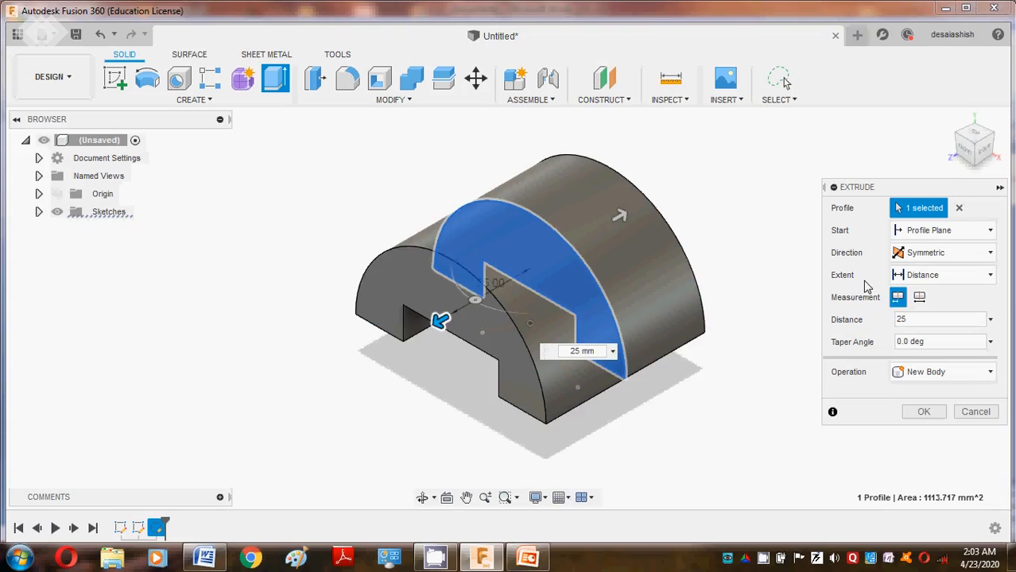
pyautogui.click(929, 411)
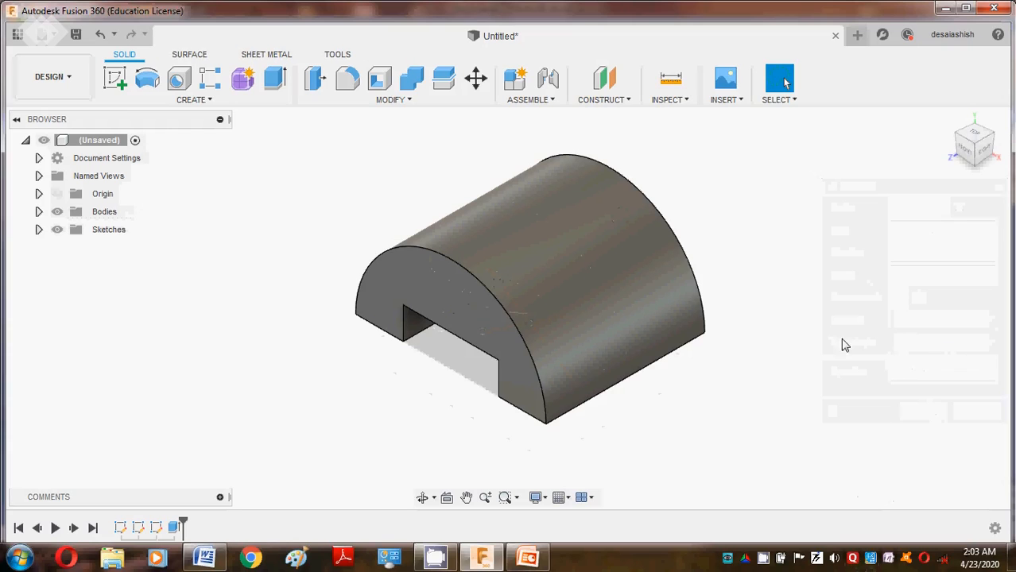
# Check the reference drawing in Word, then start a second sketch on the front (XY) plane through the body's middle.
pyautogui.click(208, 556)
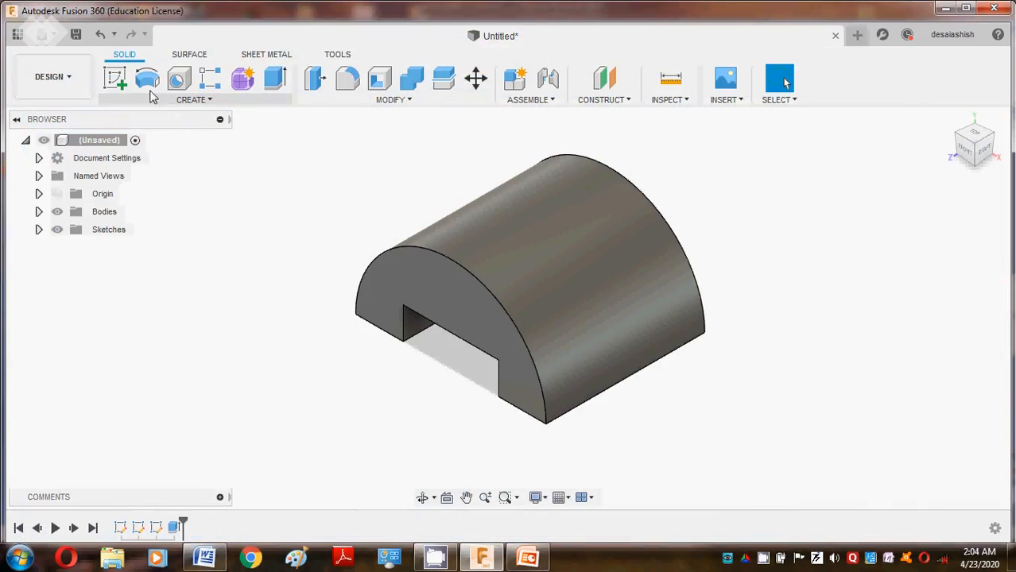
pyautogui.click(115, 80)
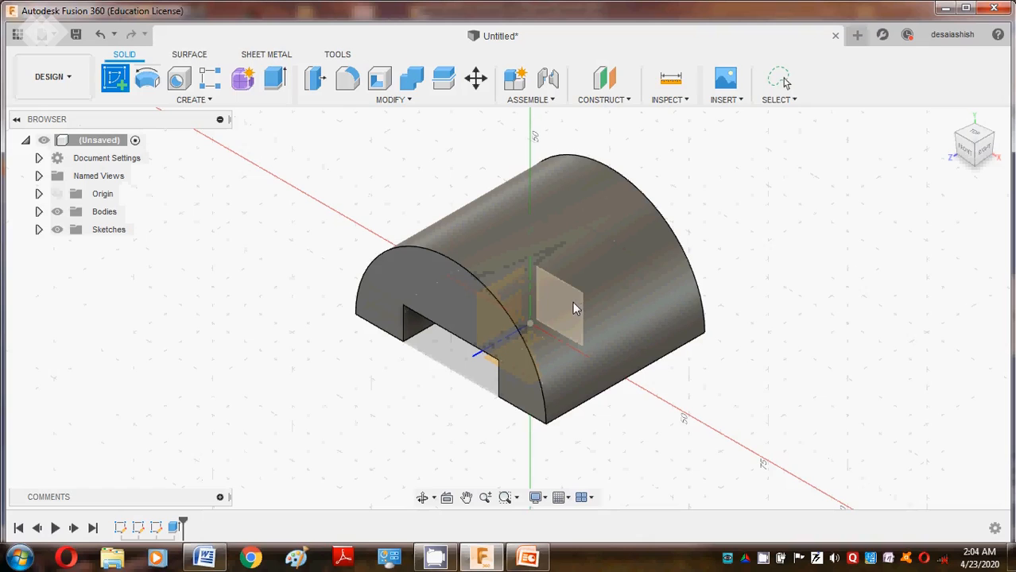
pyautogui.click(573, 303)
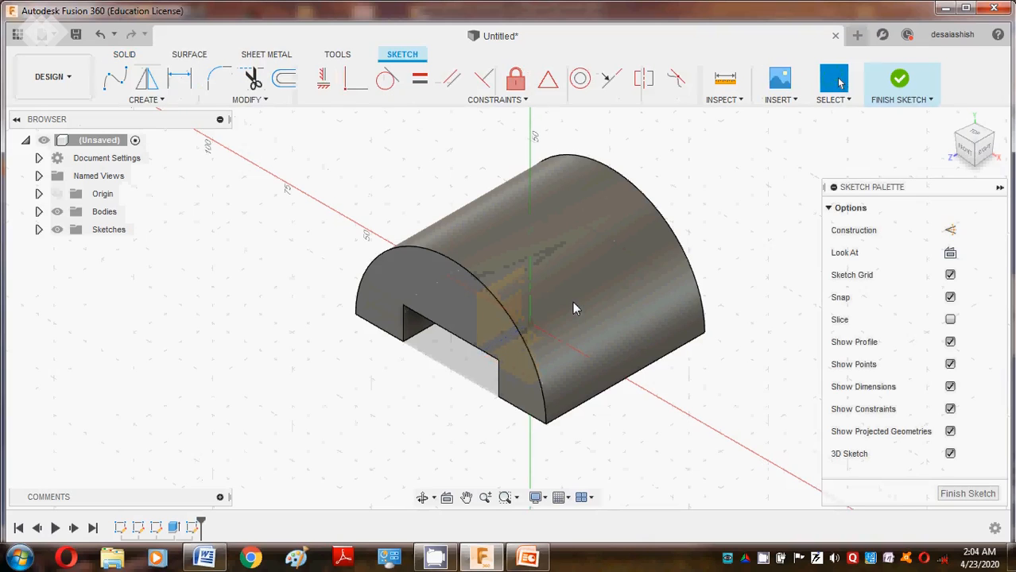
pyautogui.click(969, 156)
pyautogui.click(466, 497)
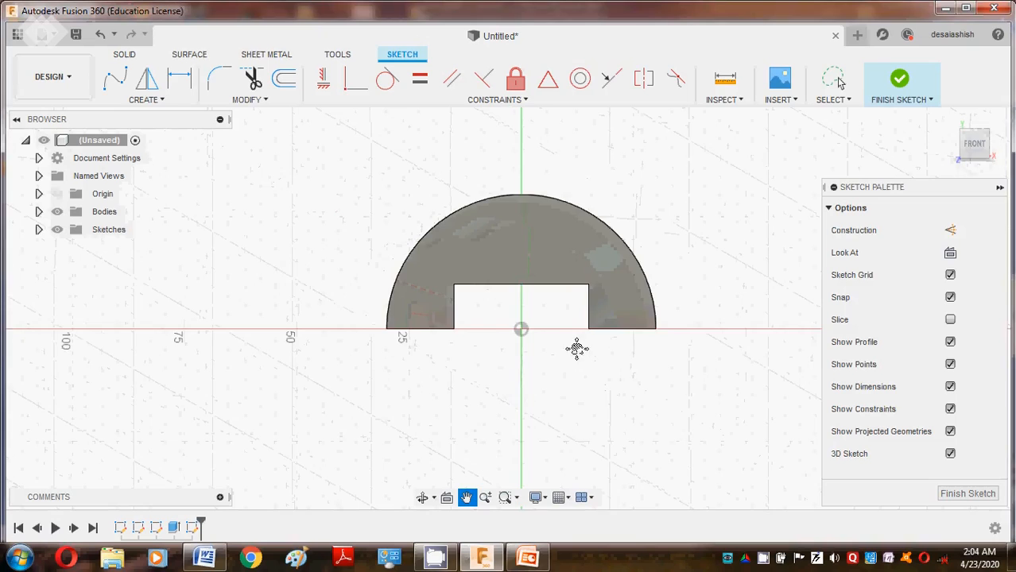
pyautogui.moveTo(576, 348); pyautogui.dragTo(404, 382)
pyautogui.press('Escape')
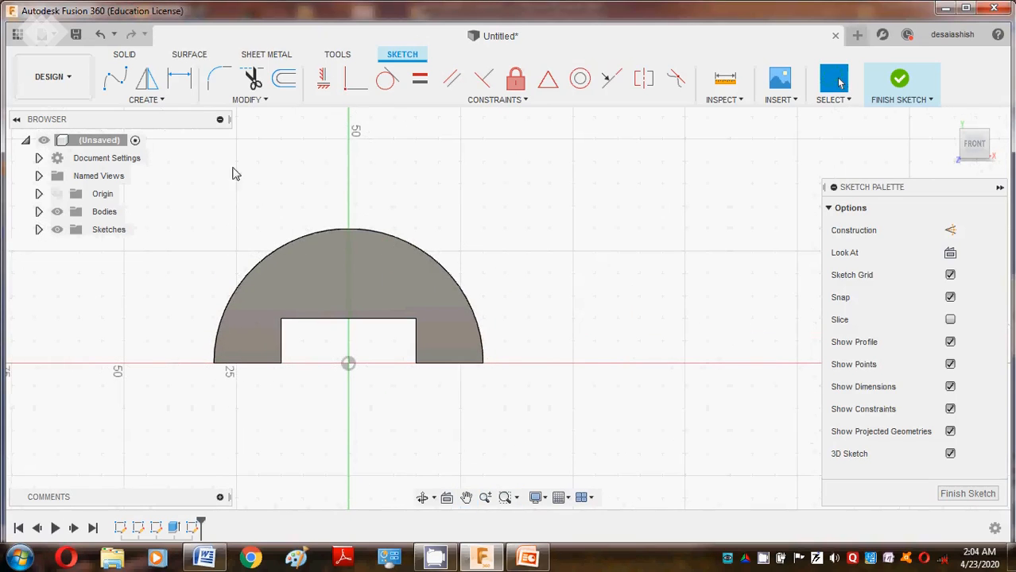
# Draw a 60 mm horizontal line from the origin past the half-cylinder's edge along the X axis.
pyautogui.click(180, 101)
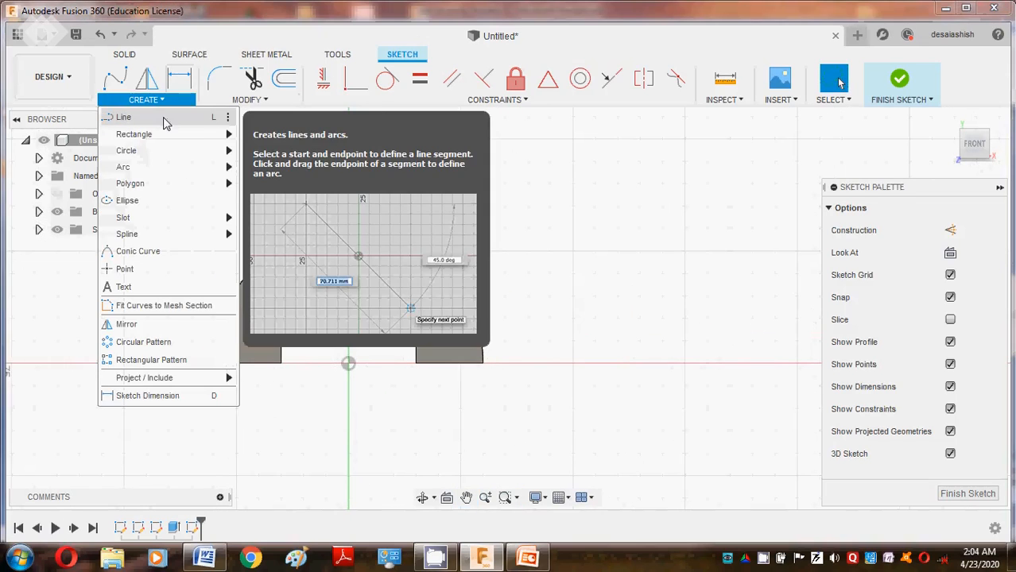
pyautogui.click(165, 119)
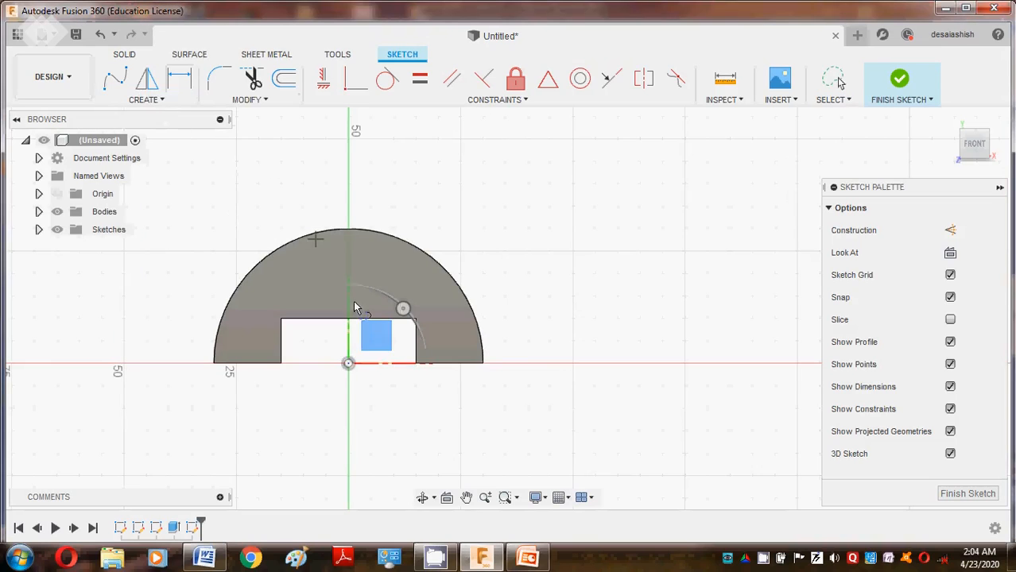
pyautogui.click(348, 364)
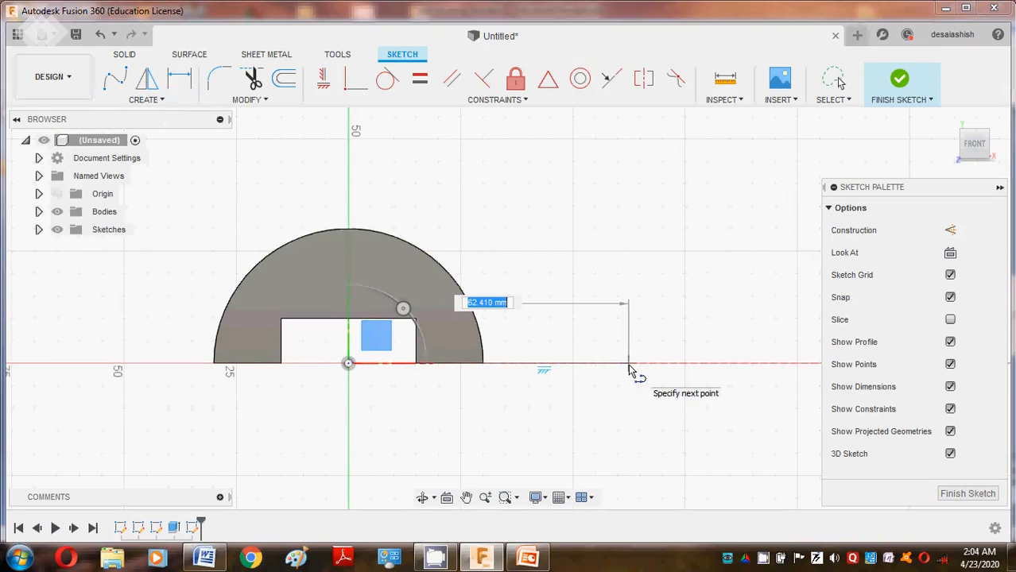
pyautogui.write('60')
pyautogui.press('Return')
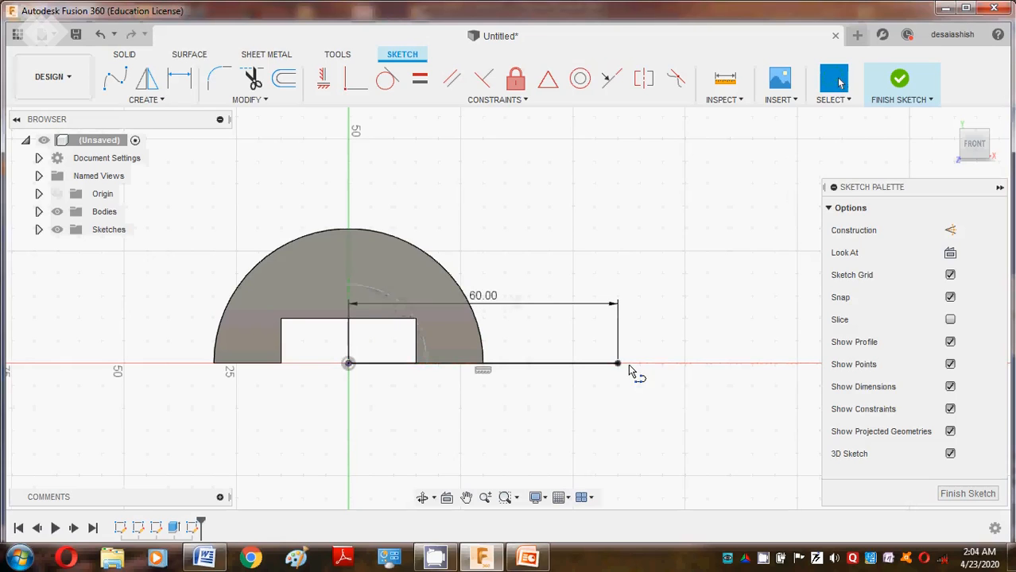
# Draw a 16 mm vertical line upward from the outer end of the 60 mm line.
pyautogui.click(145, 99)
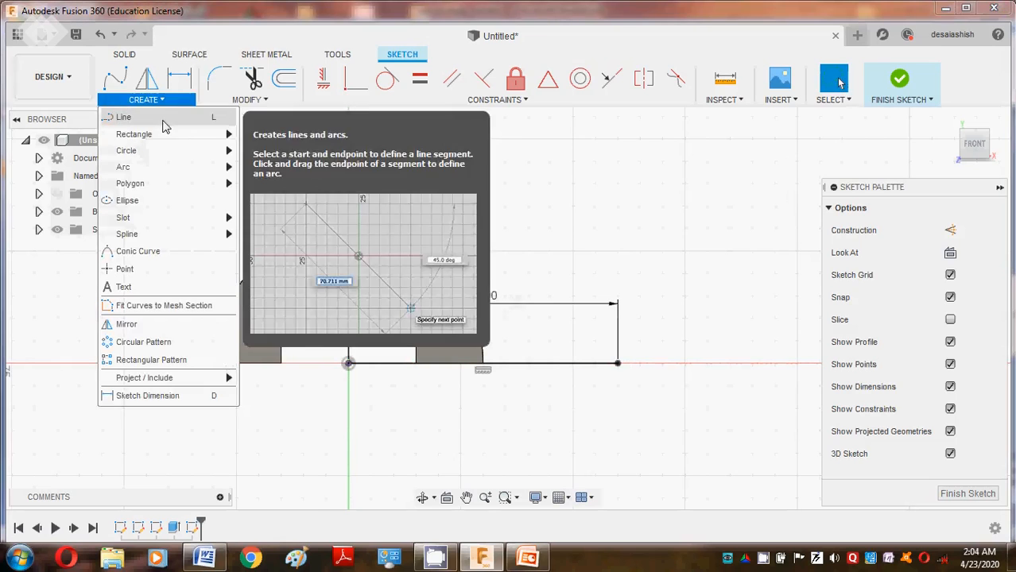
pyautogui.click(151, 118)
pyautogui.click(618, 365)
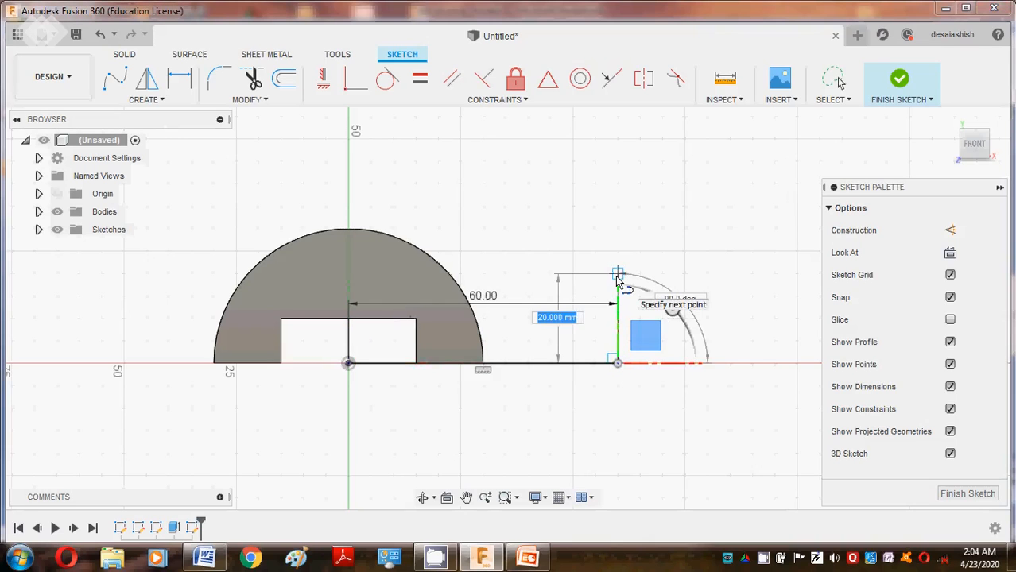
pyautogui.write('16')
pyautogui.press('Return')
pyautogui.press('Escape')
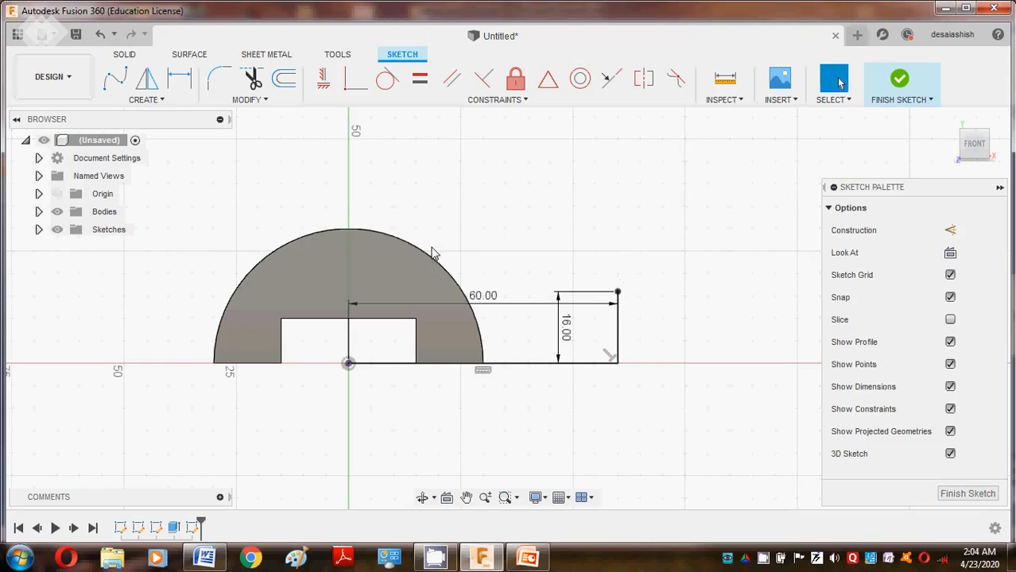
# Close the arm's rectangle with a line back above the half-cylinder's outer corner and down to that corner, and finish the sketch.
pyautogui.click(158, 100)
pyautogui.click(159, 115)
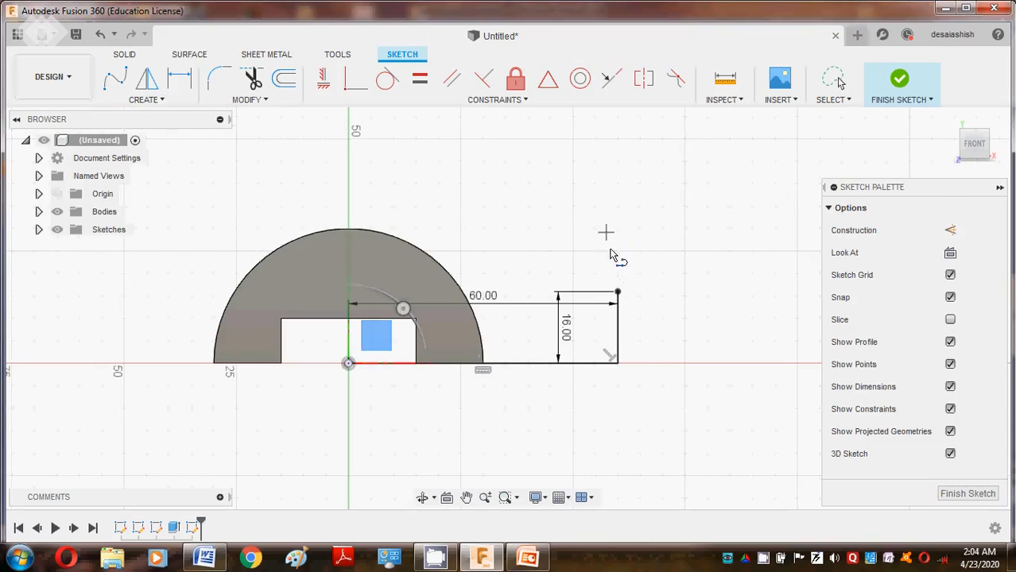
pyautogui.click(617, 293)
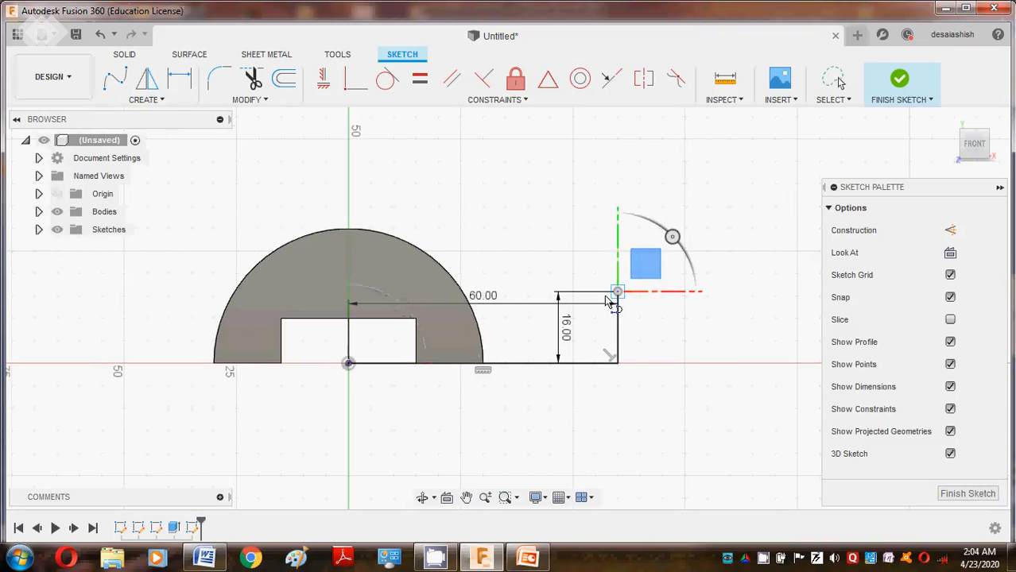
pyautogui.click(482, 295)
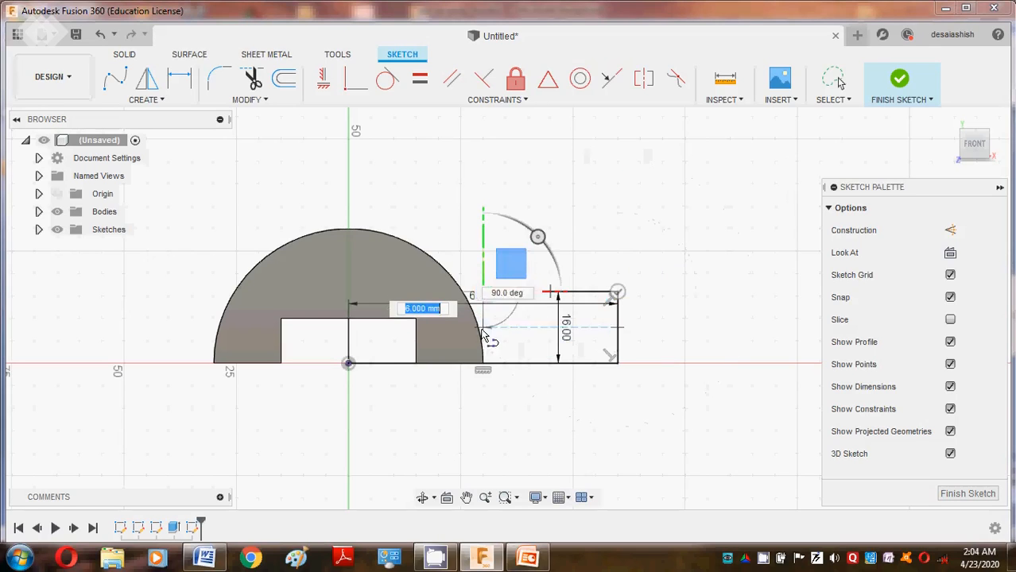
pyautogui.click(484, 368)
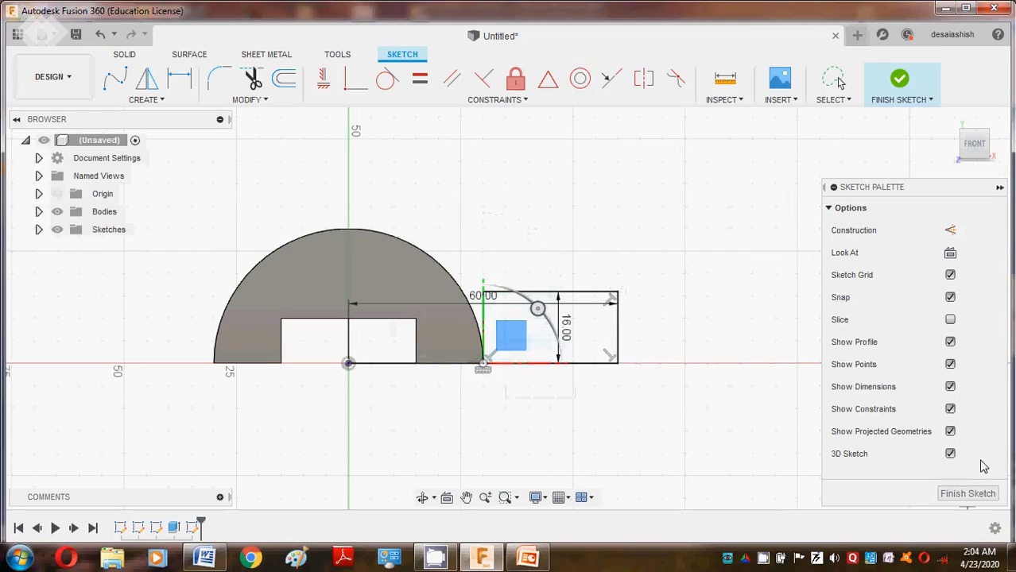
pyautogui.click(975, 493)
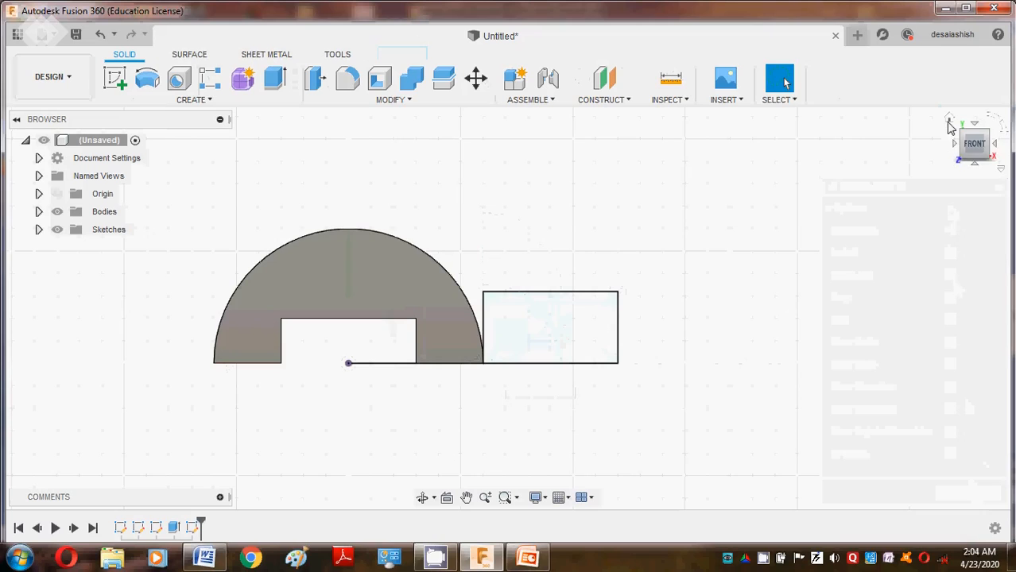
# Check the arm radius in the Word reference drawing and extrude the rectangle symmetrically by 17 mm on each side as a new body.
pyautogui.click(949, 121)
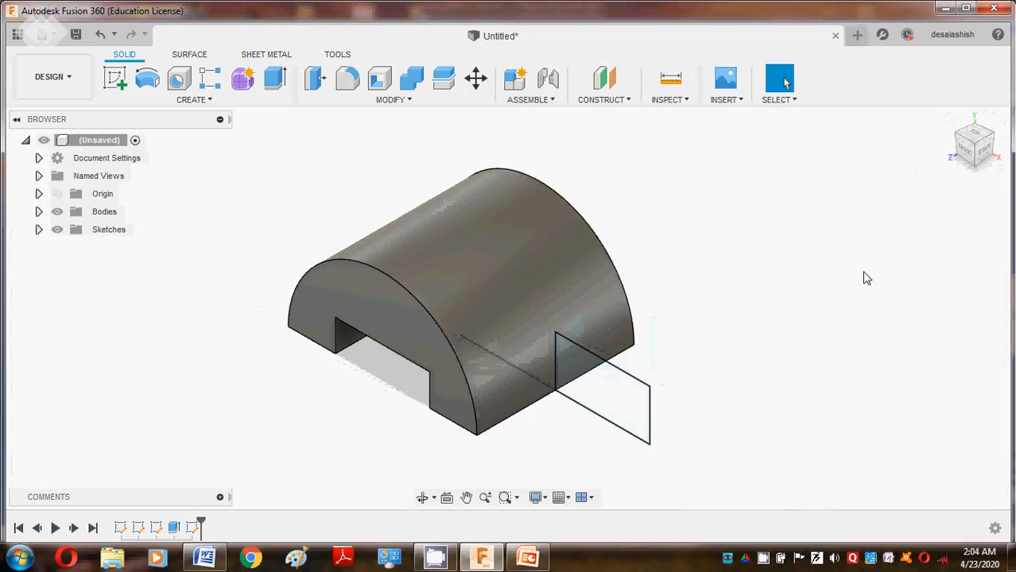
pyautogui.press('e')
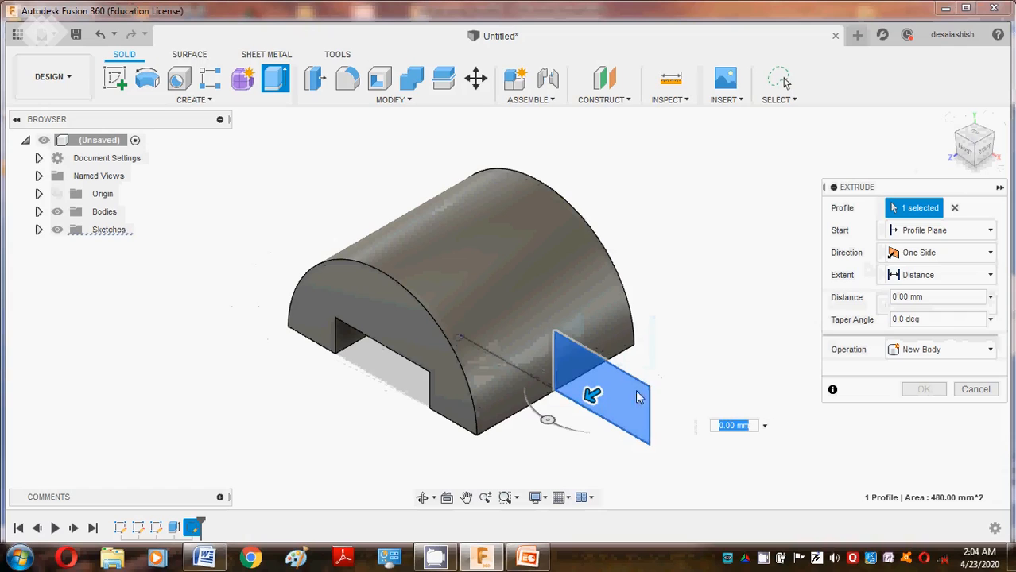
pyautogui.click(943, 253)
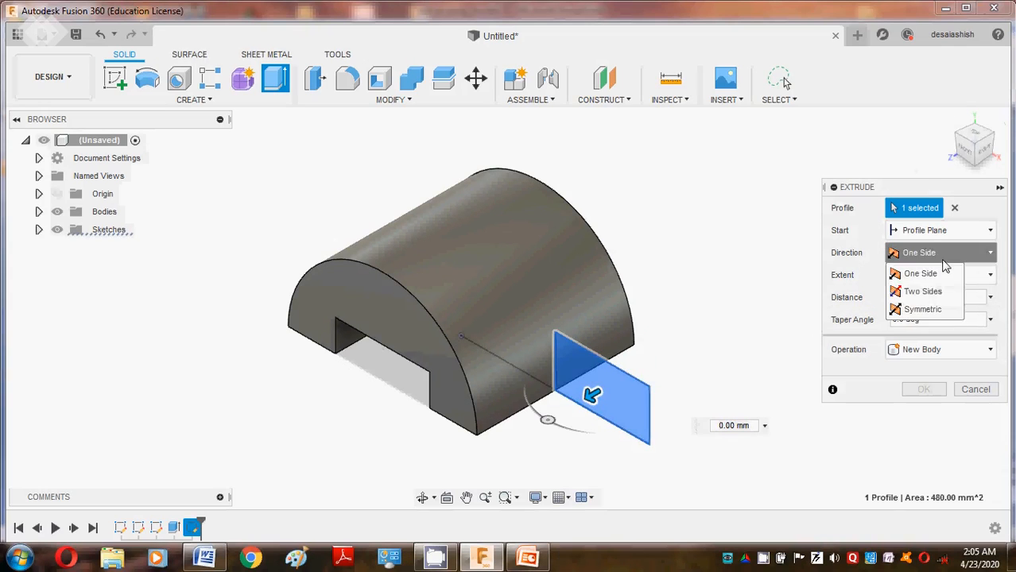
pyautogui.click(922, 309)
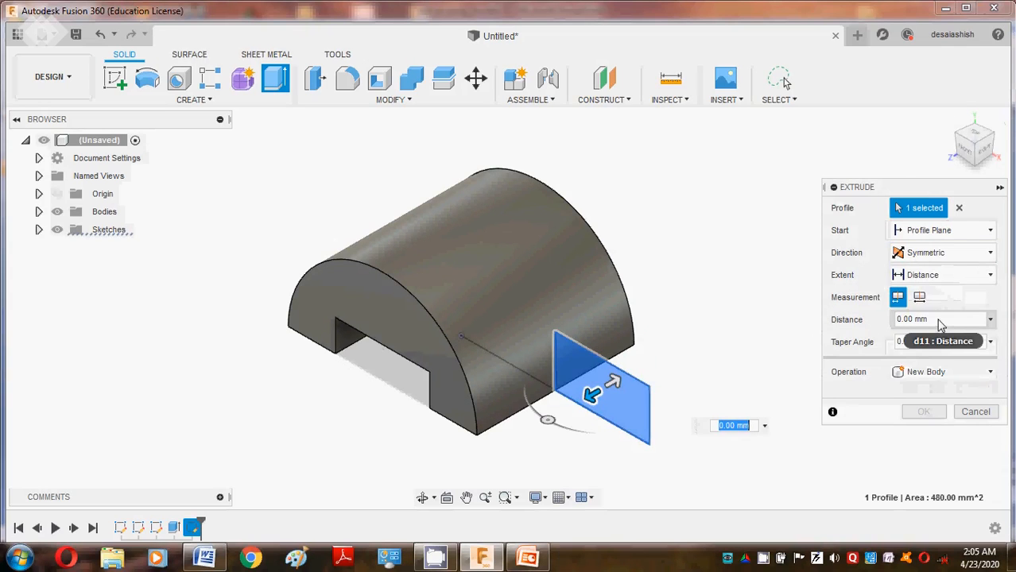
pyautogui.click(204, 558)
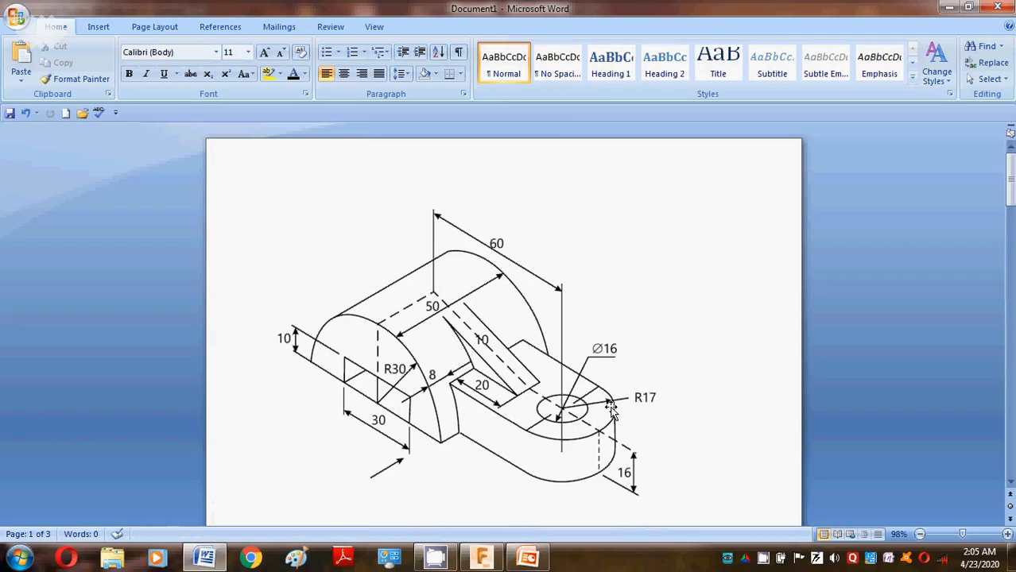
pyautogui.click(214, 560)
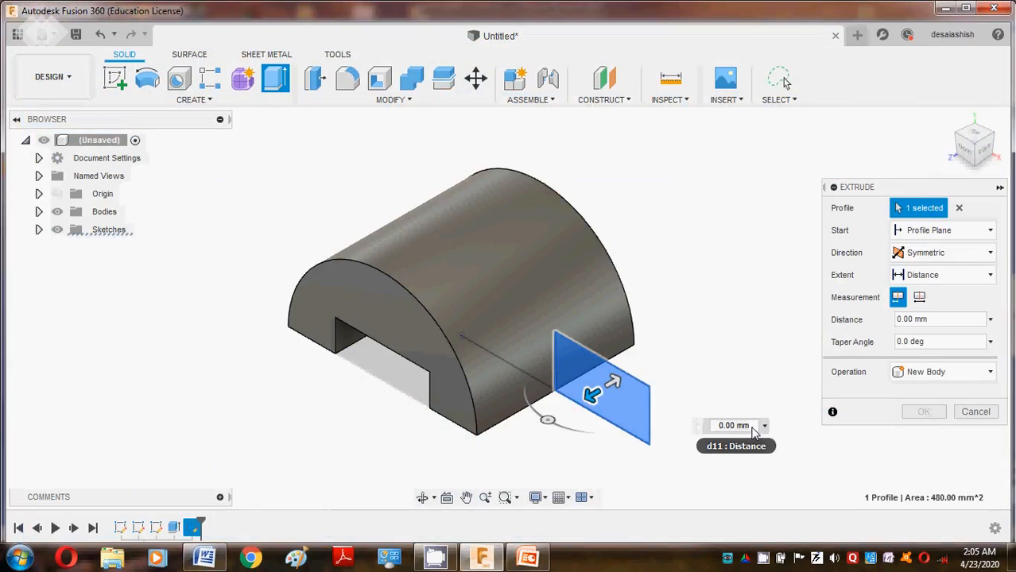
pyautogui.click(752, 428)
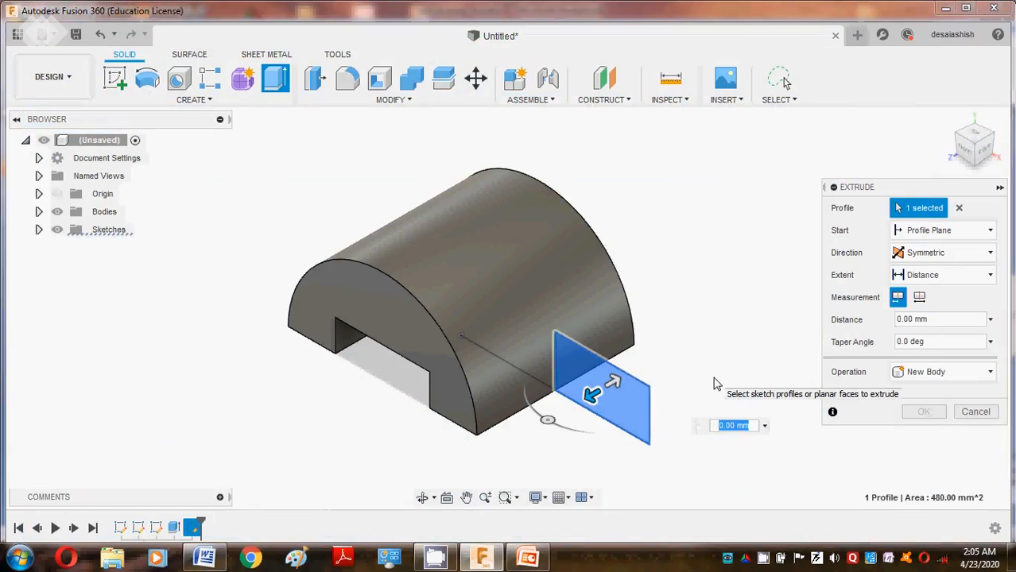
pyautogui.write('17')
pyautogui.press('Return')
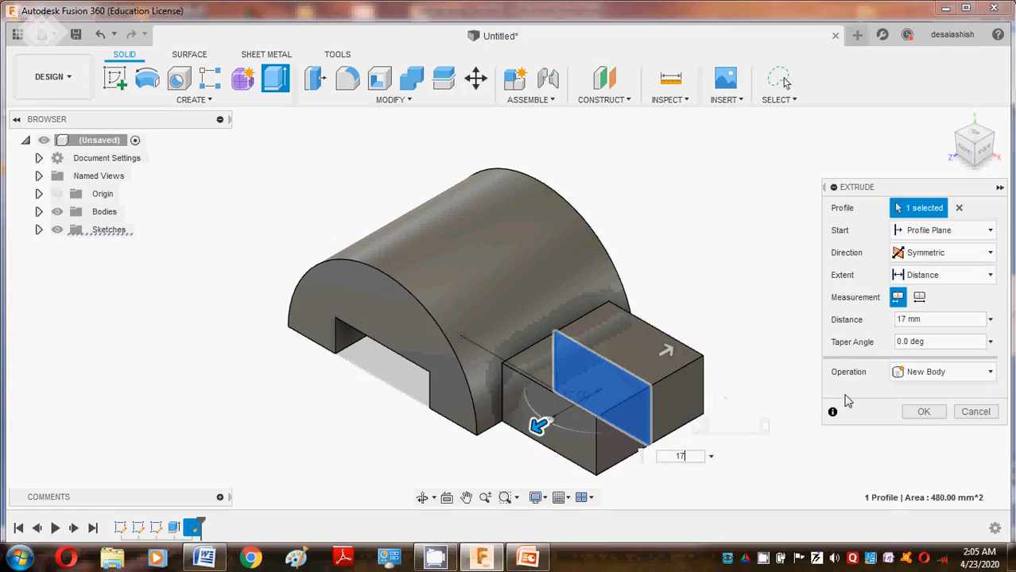
pyautogui.click(921, 412)
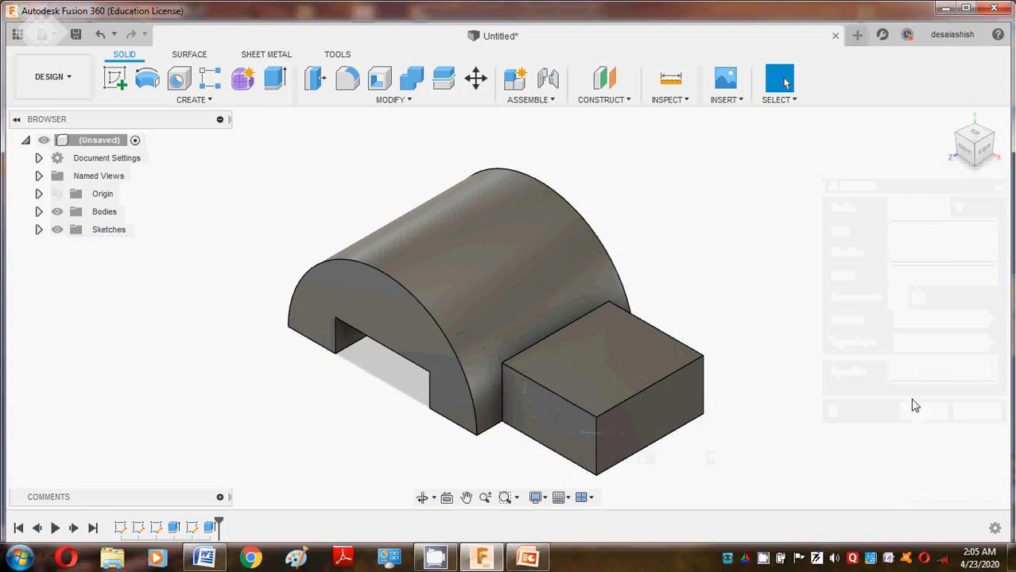
# Extrude the arm block's inner face up to the half-cylinder body using the To Object extent, joining the two bodies.
pyautogui.click(422, 497)
pyautogui.moveTo(442, 455); pyautogui.dragTo(531, 415)
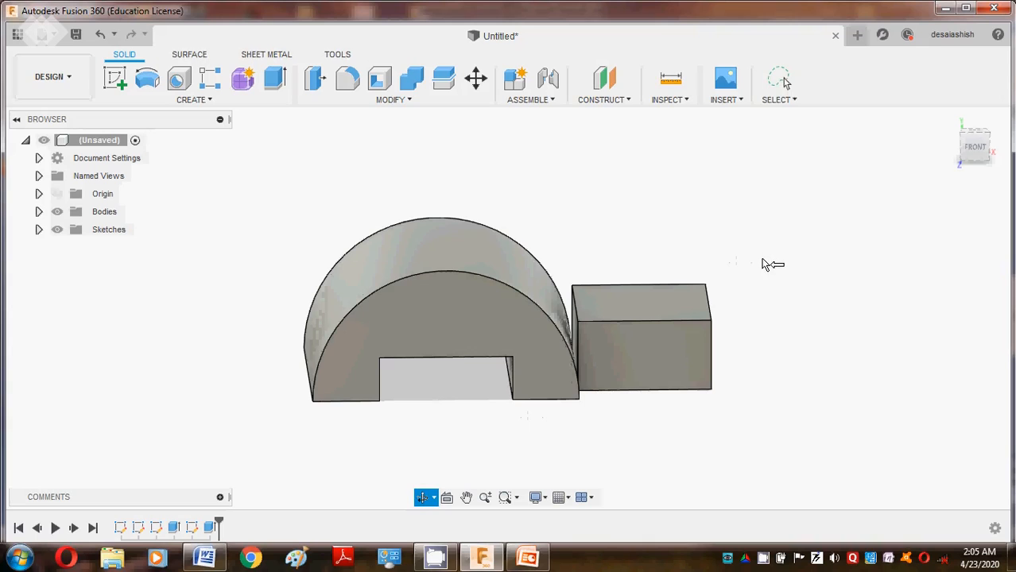
pyautogui.press('Escape')
pyautogui.press('e')
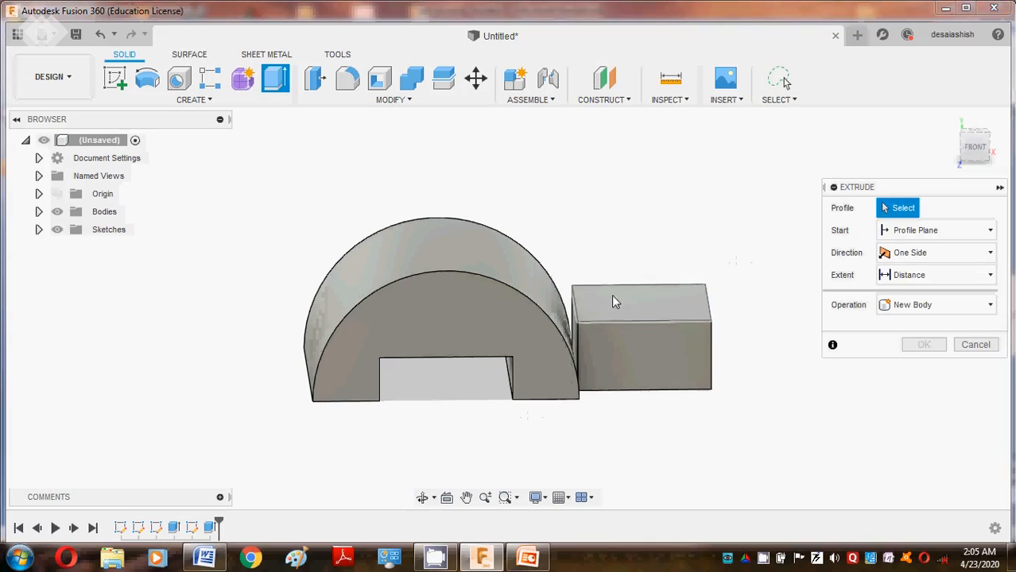
pyautogui.click(574, 326)
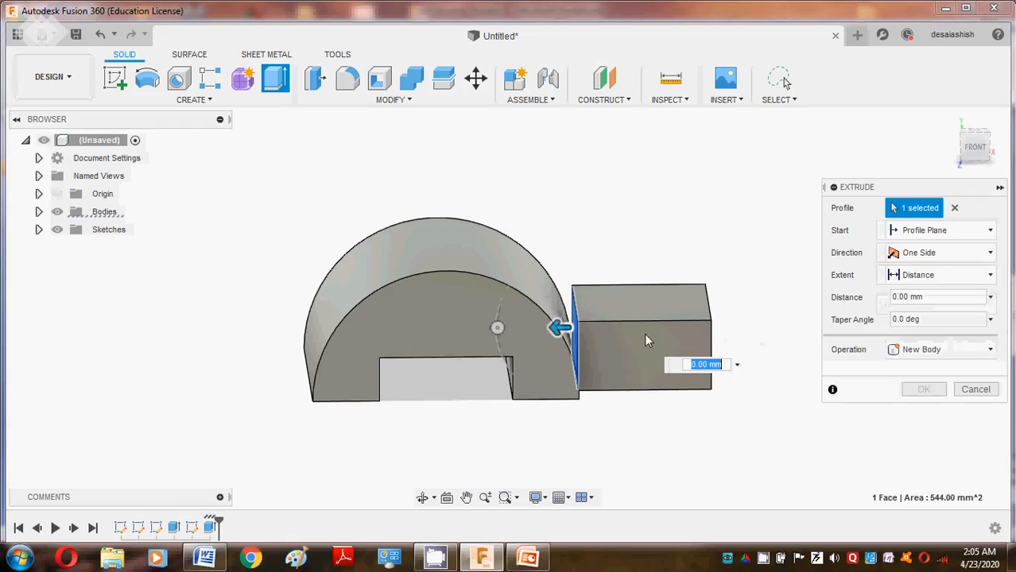
pyautogui.click(918, 278)
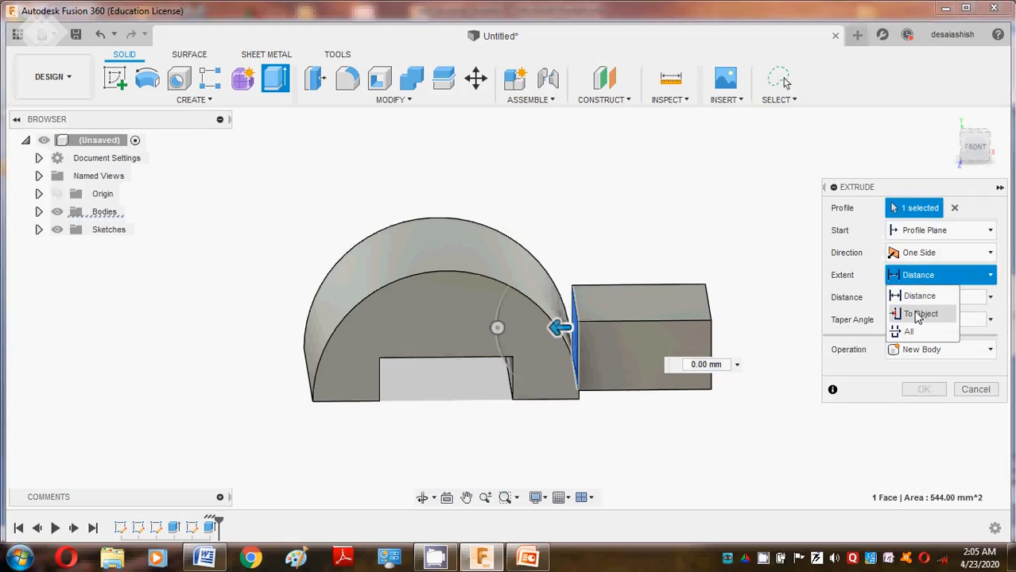
pyautogui.click(920, 314)
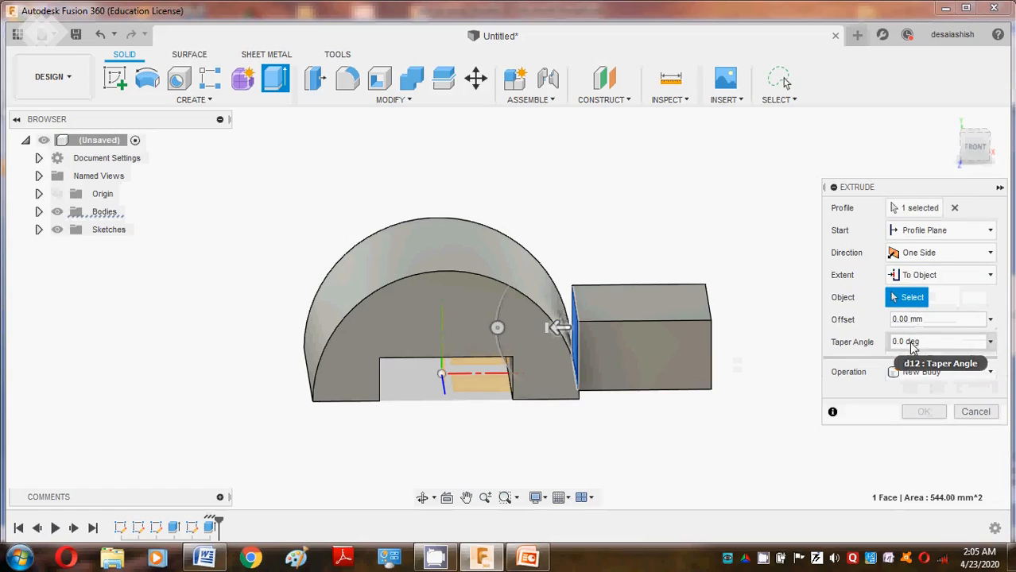
pyautogui.click(504, 278)
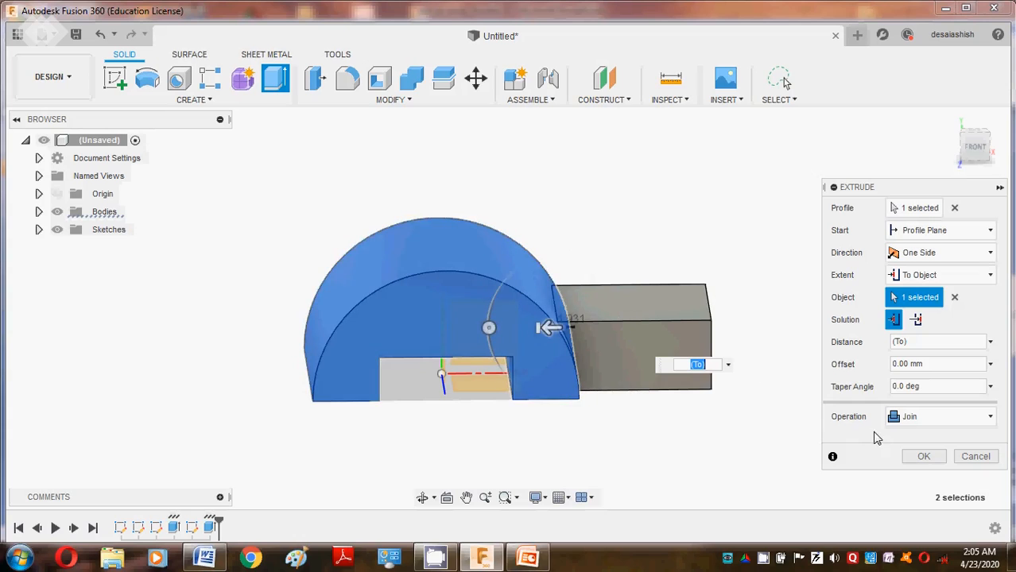
pyautogui.click(926, 461)
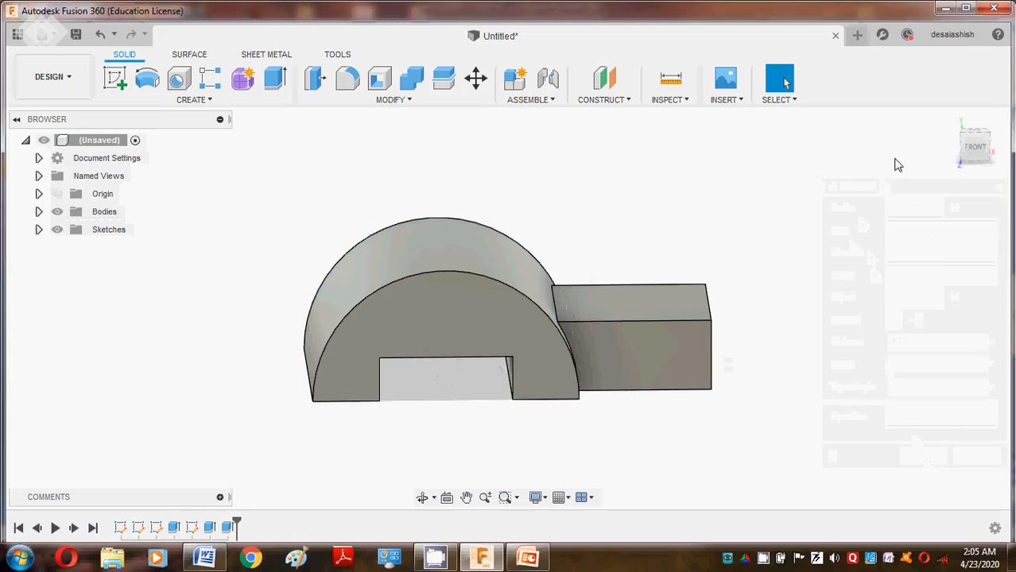
# Consult the Word reference drawing and create a construction plane offset -25 mm from the half-cylinder's notched front face.
pyautogui.click(949, 120)
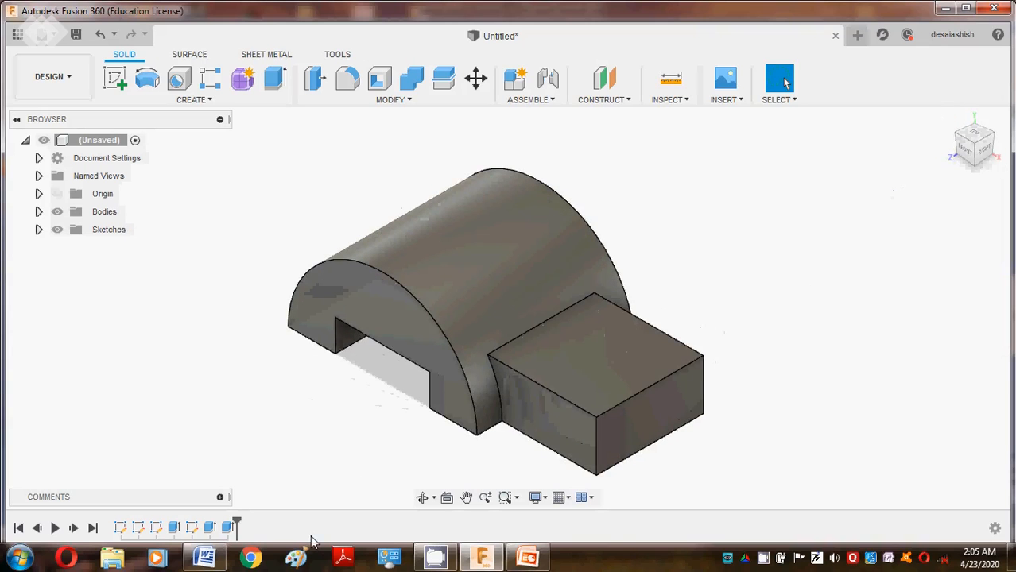
pyautogui.click(206, 559)
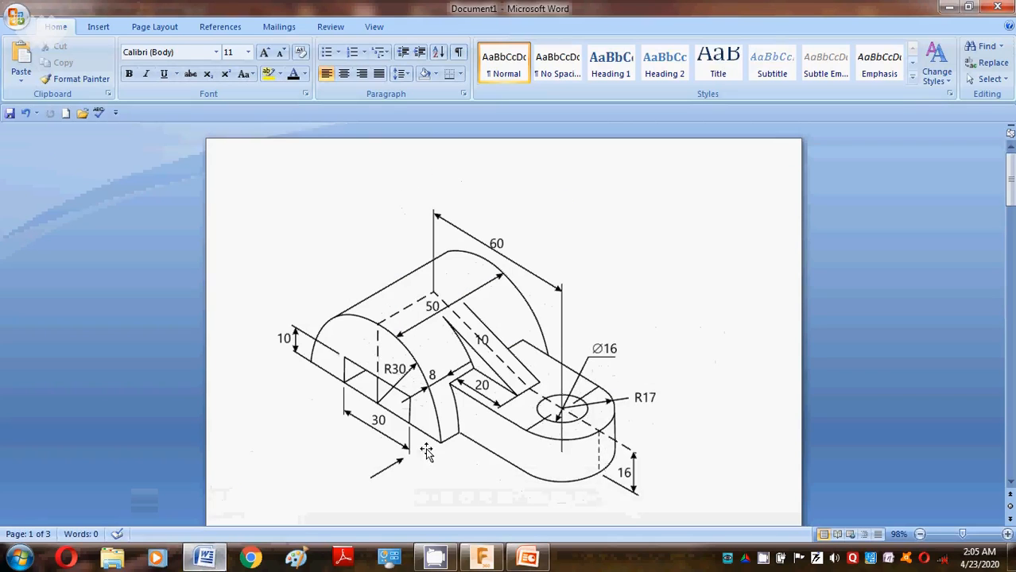
pyautogui.click(206, 559)
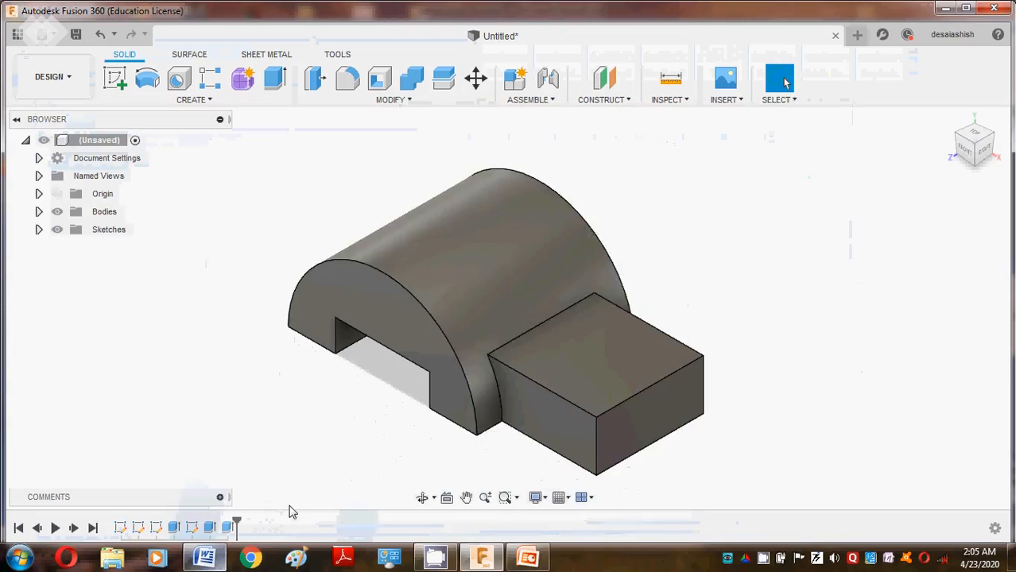
pyautogui.click(624, 100)
pyautogui.click(611, 117)
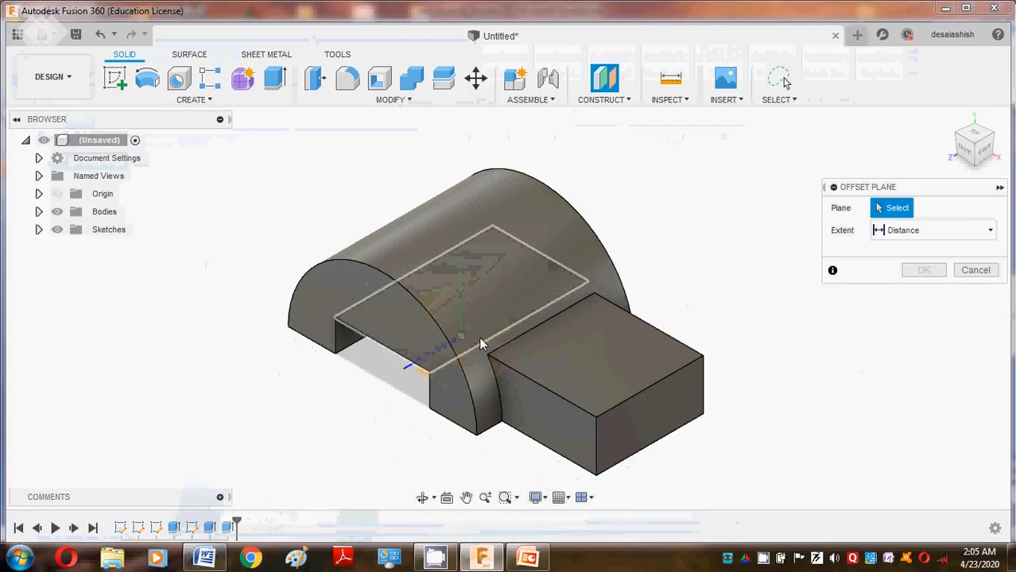
pyautogui.click(445, 350)
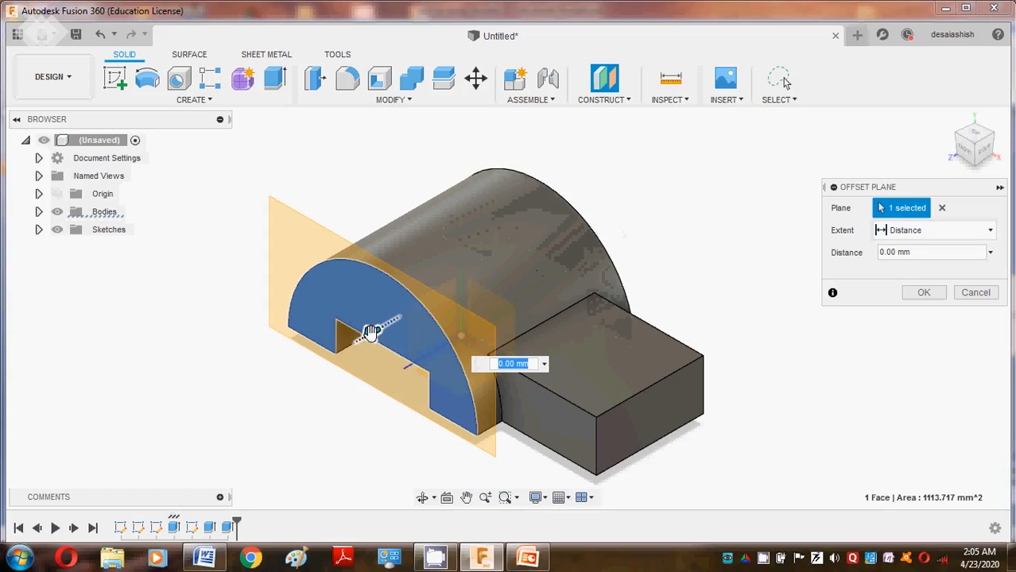
pyautogui.moveTo(371, 332); pyautogui.dragTo(487, 266)
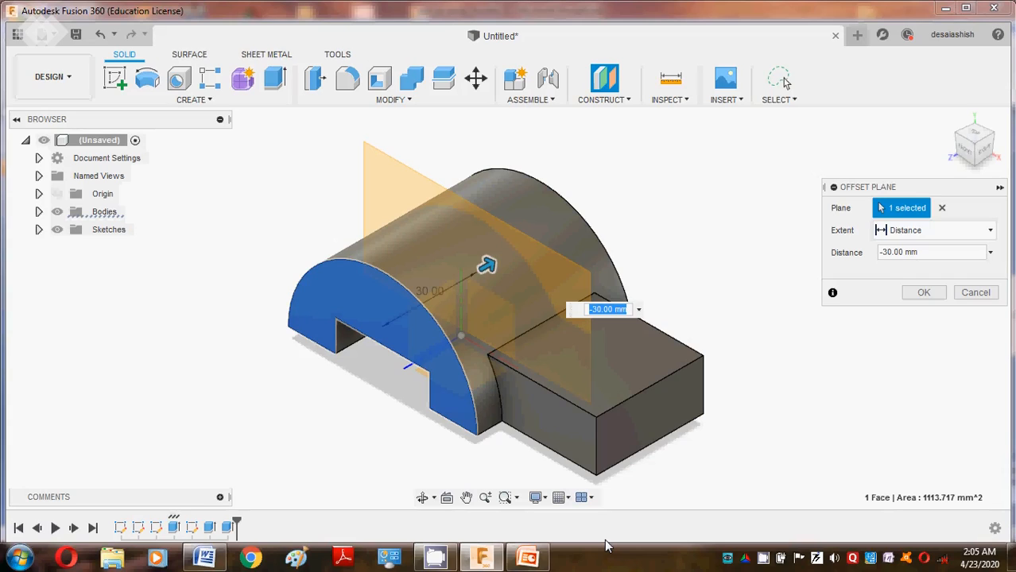
pyautogui.write('-25')
pyautogui.press('Return')
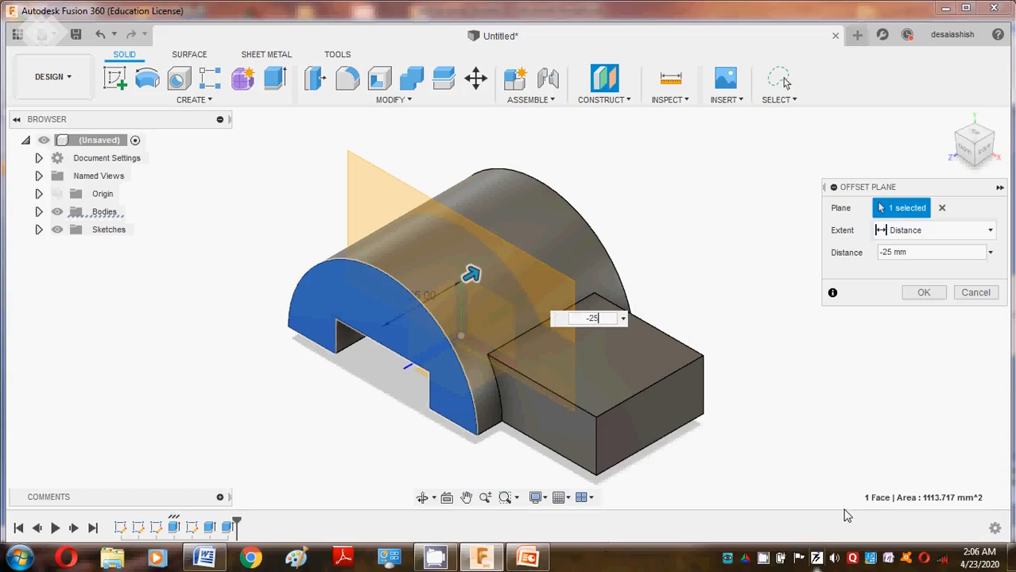
pyautogui.click(922, 292)
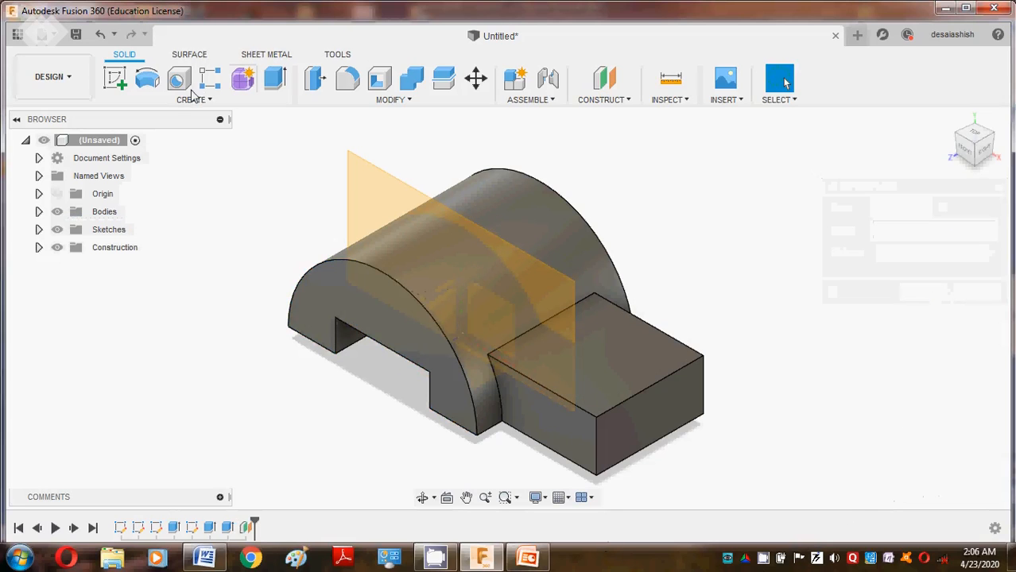
# Start a sketch on the offset plane through the half-cylinder and face it from the front.
pyautogui.click(116, 80)
pyautogui.click(372, 200)
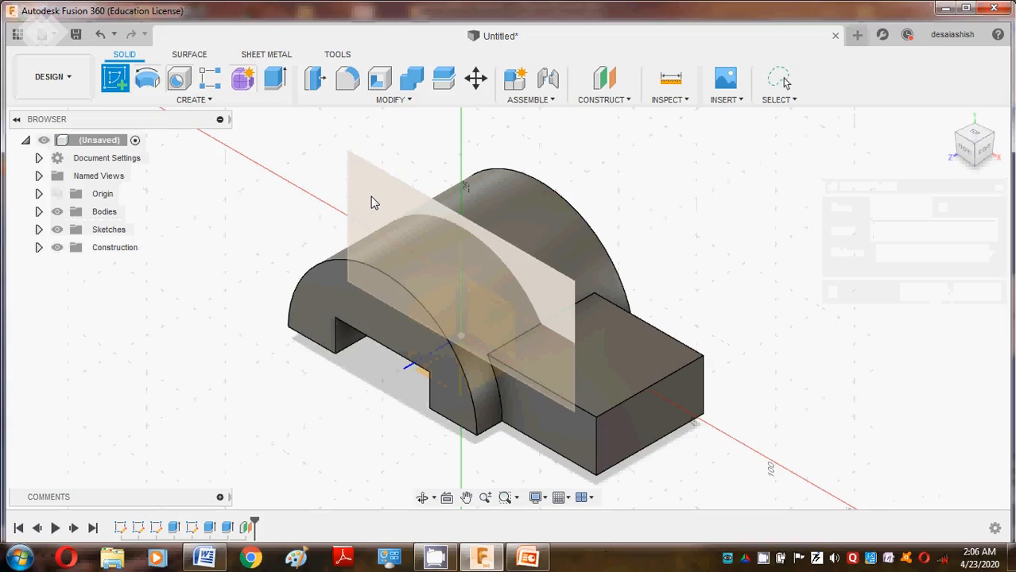
pyautogui.click(966, 155)
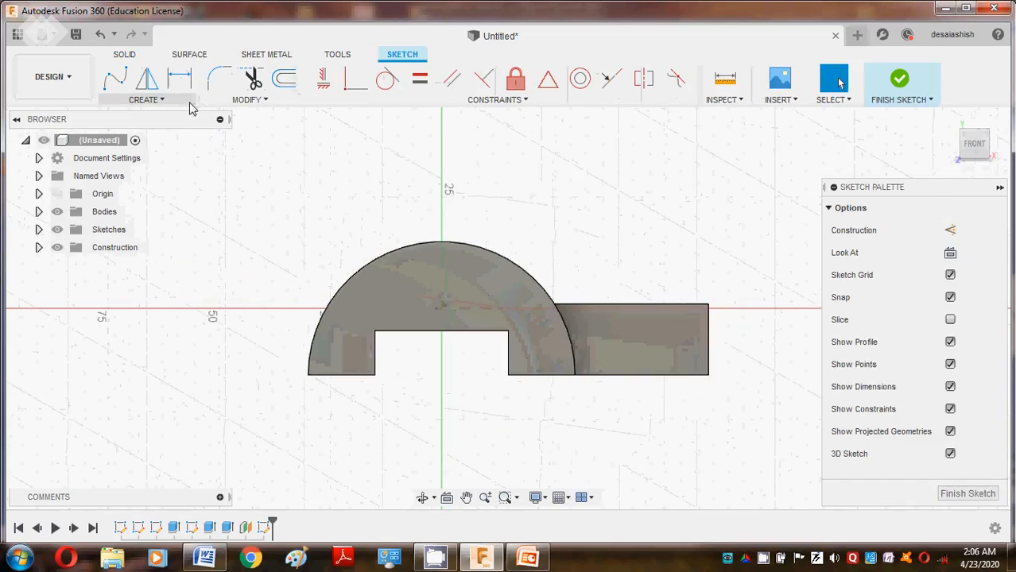
pyautogui.click(468, 500)
pyautogui.moveTo(434, 373); pyautogui.dragTo(324, 362)
pyautogui.scroll(3, 346, 344)
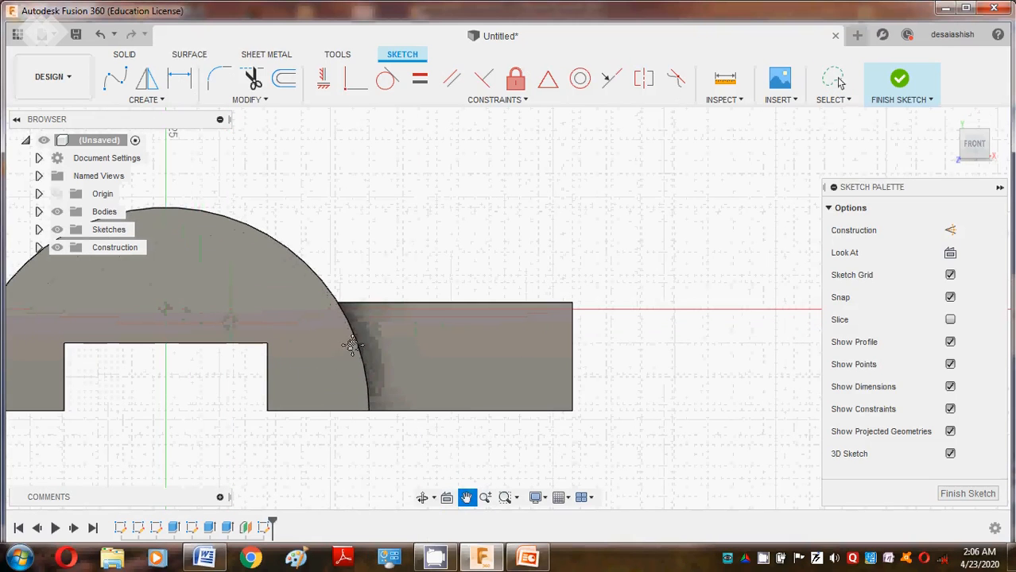
# Draw a 20 mm horizontal line along the arm's top edge, starting where it meets the half-cylinder.
pyautogui.click(144, 100)
pyautogui.click(120, 114)
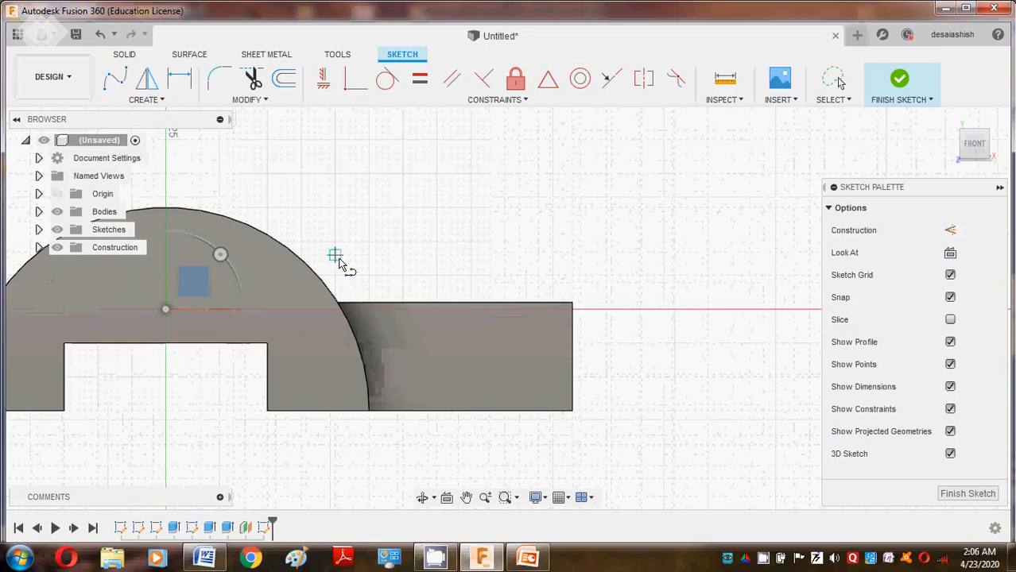
pyautogui.scroll(2, 342, 306)
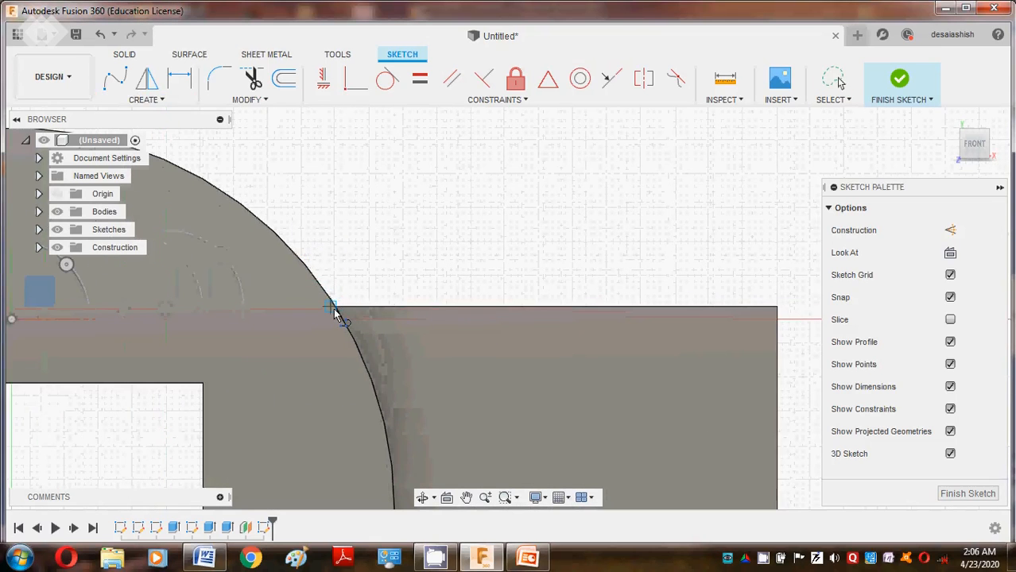
pyautogui.scroll(3, 339, 310)
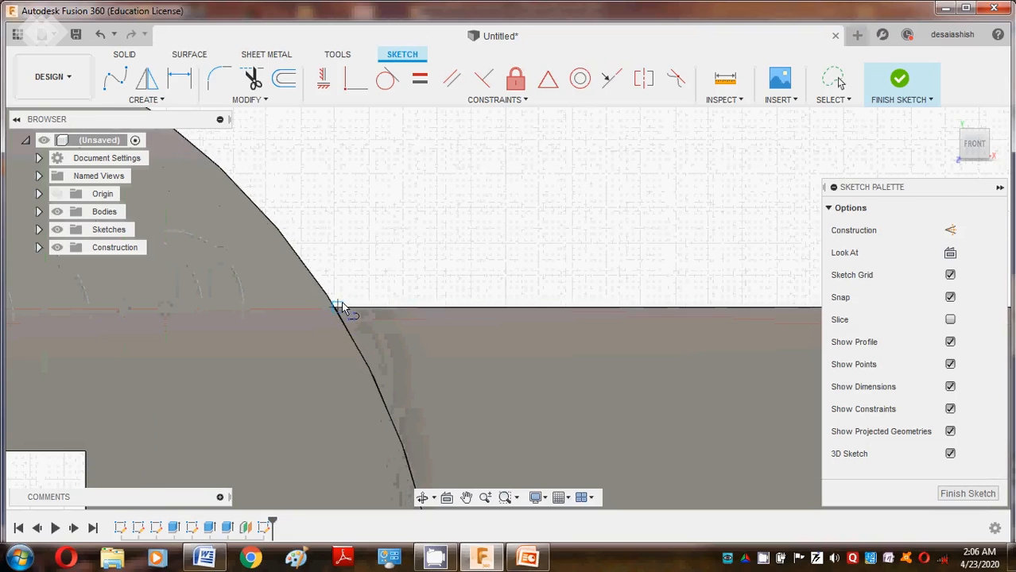
pyautogui.scroll(1, 337, 313)
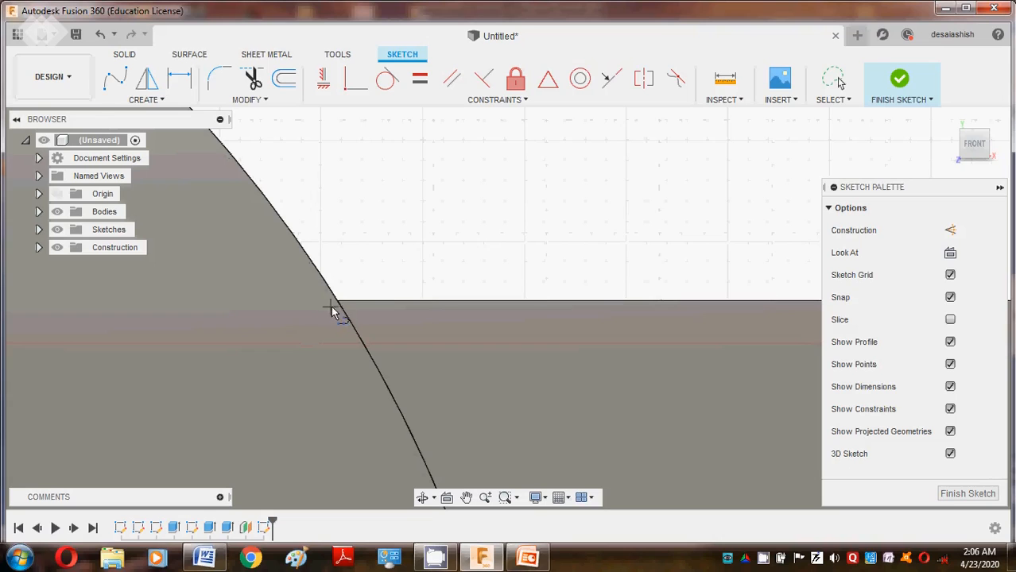
pyautogui.click(344, 301)
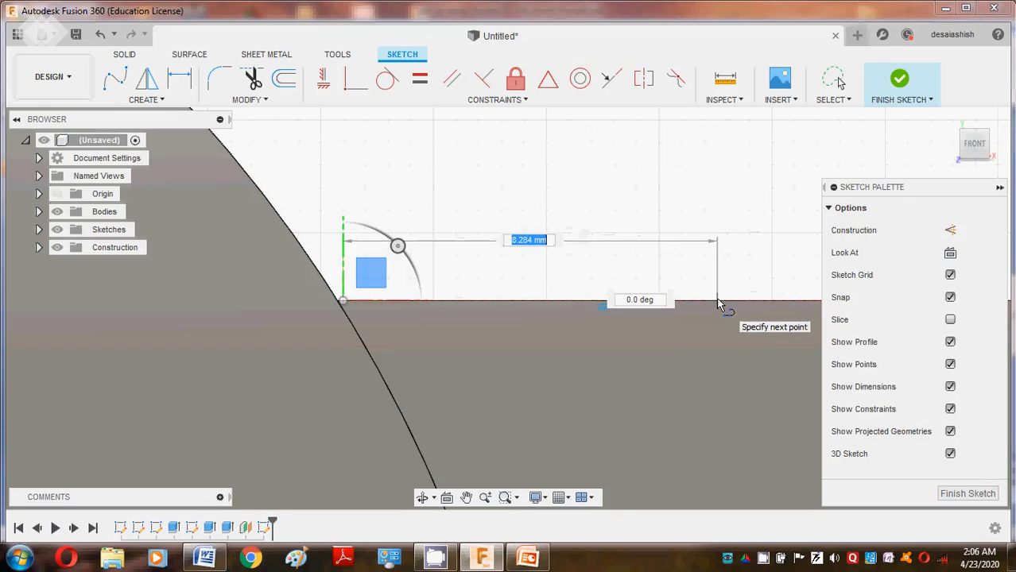
pyautogui.write('20')
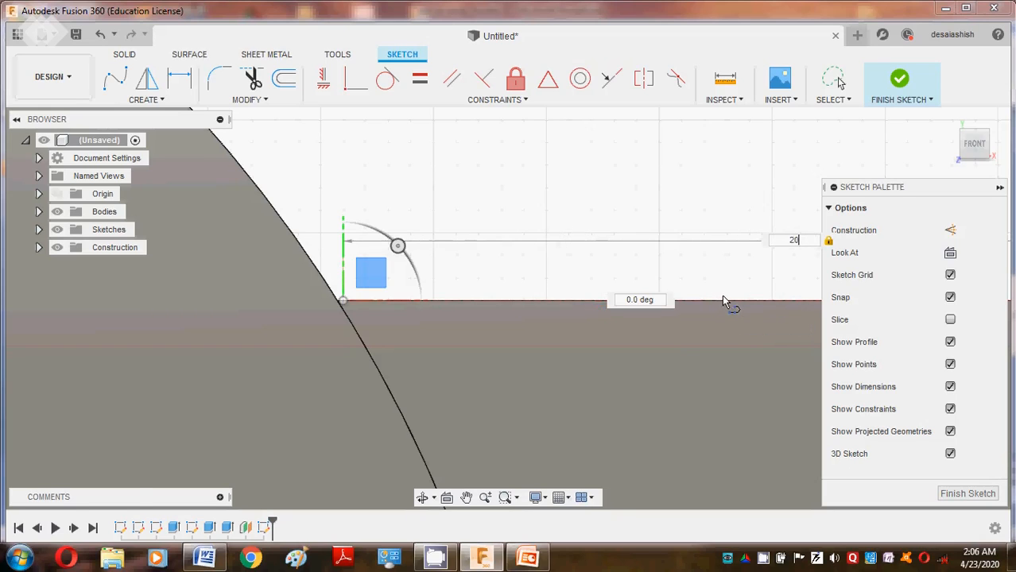
pyautogui.scroll(-3, 725, 302)
pyautogui.click(775, 300)
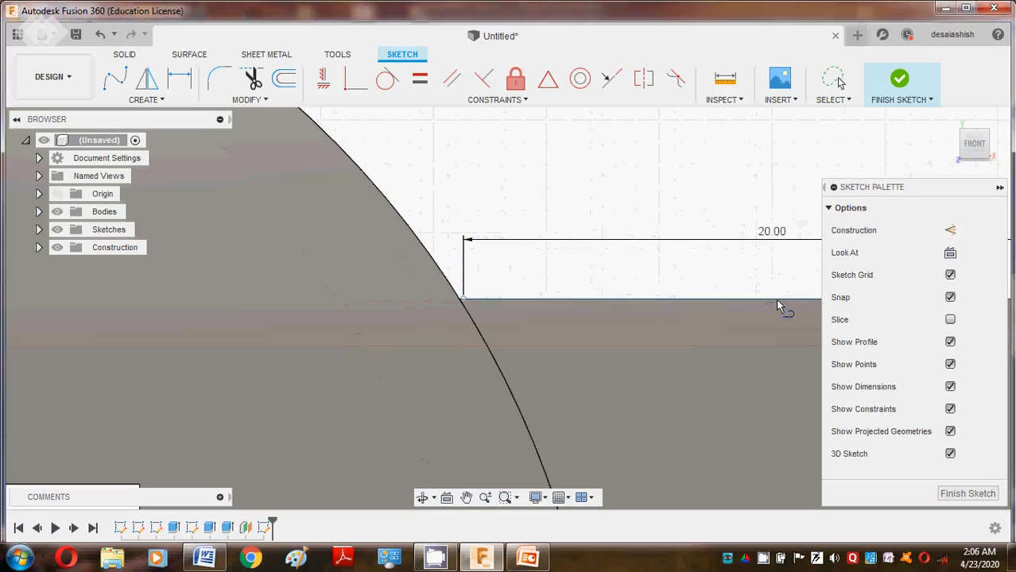
# Draw a slanted line from the 20 mm line's outer end up to the half-cylinder's arc and finish the sketch.
pyautogui.scroll(-5, 683, 405)
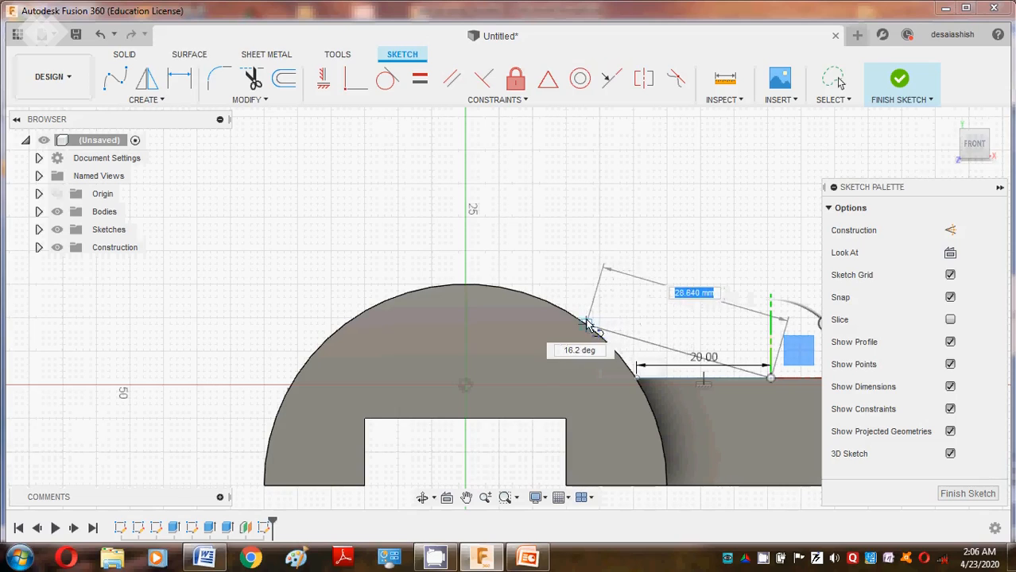
pyautogui.click(540, 298)
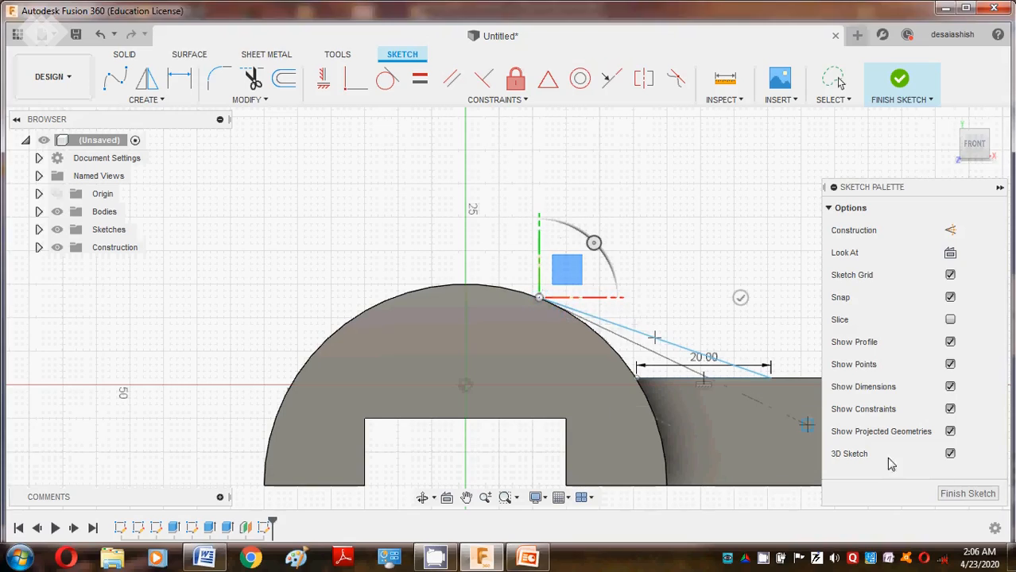
pyautogui.click(965, 496)
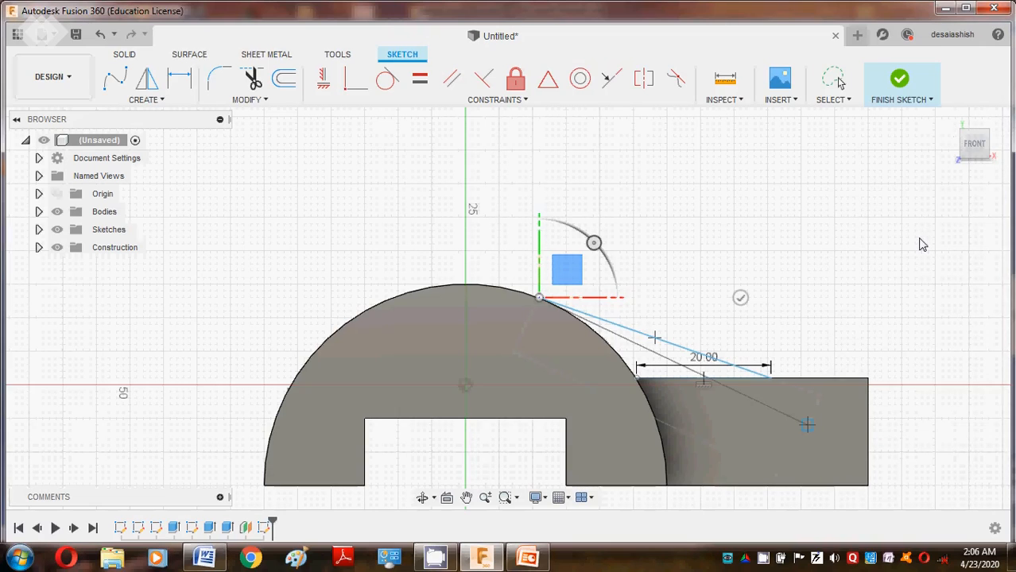
pyautogui.click(948, 119)
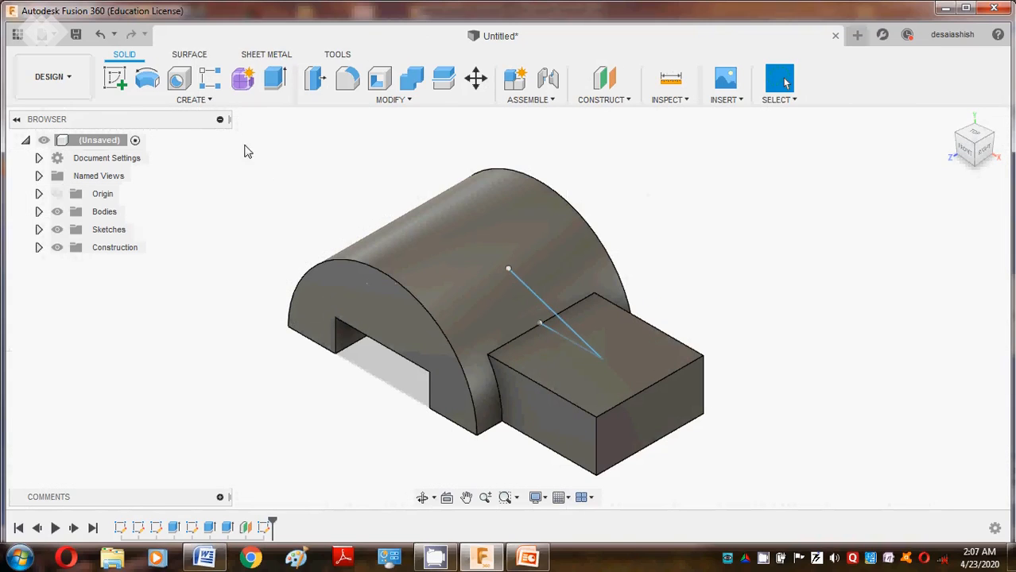
# Create a rib from the slanted line with symmetric 5 mm thickness and To Next depth.
pyautogui.click(209, 99)
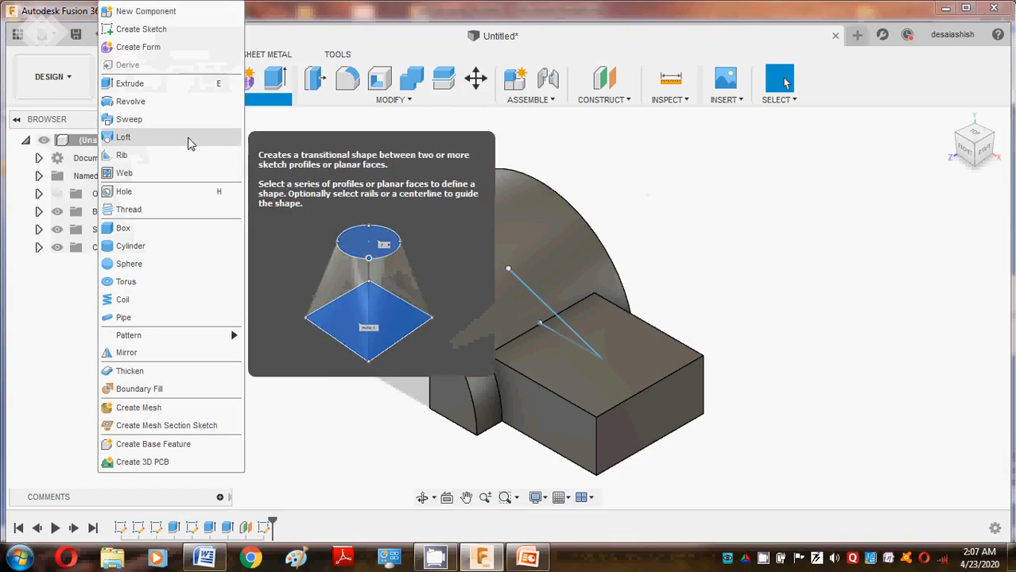
pyautogui.click(185, 161)
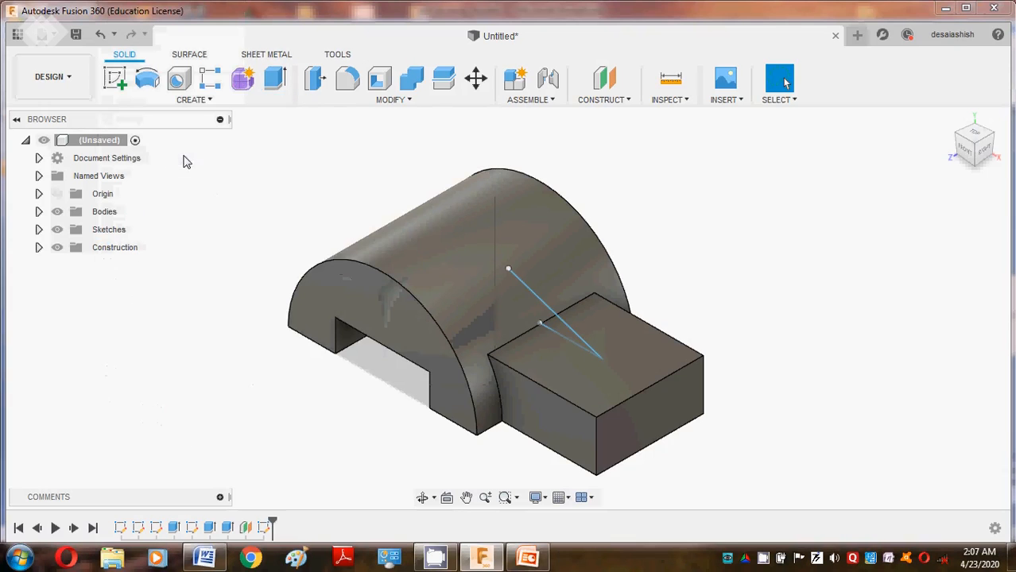
pyautogui.click(546, 312)
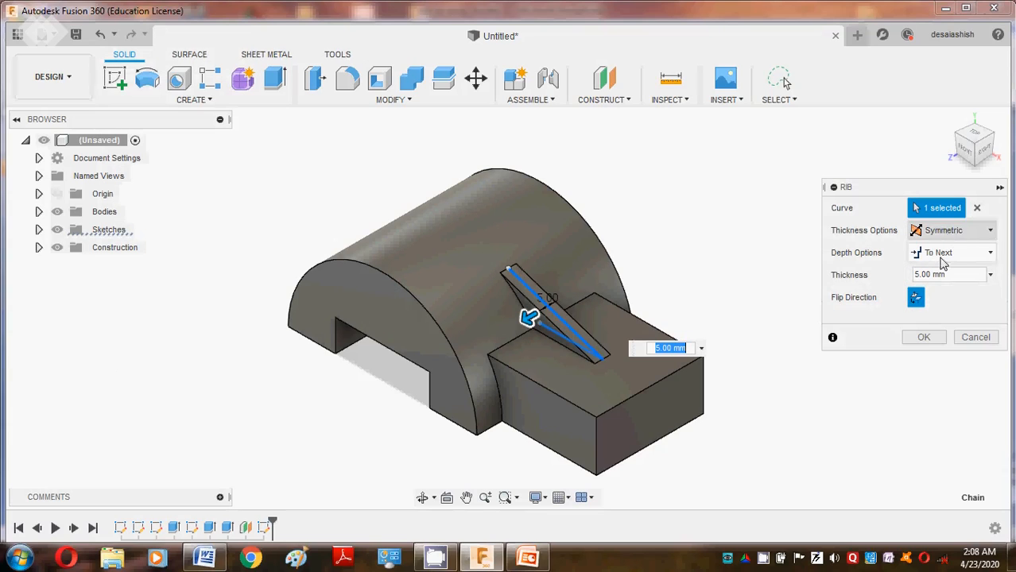
pyautogui.click(924, 338)
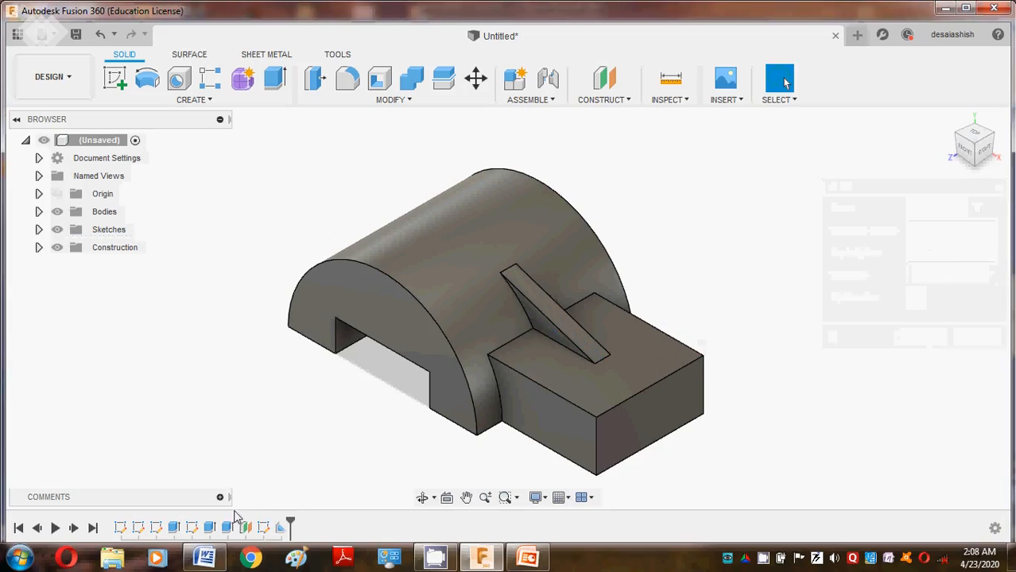
# Check the arm's dimensions in the Word reference drawing and start a sketch on the arm's top face, viewed from above.
pyautogui.click(204, 558)
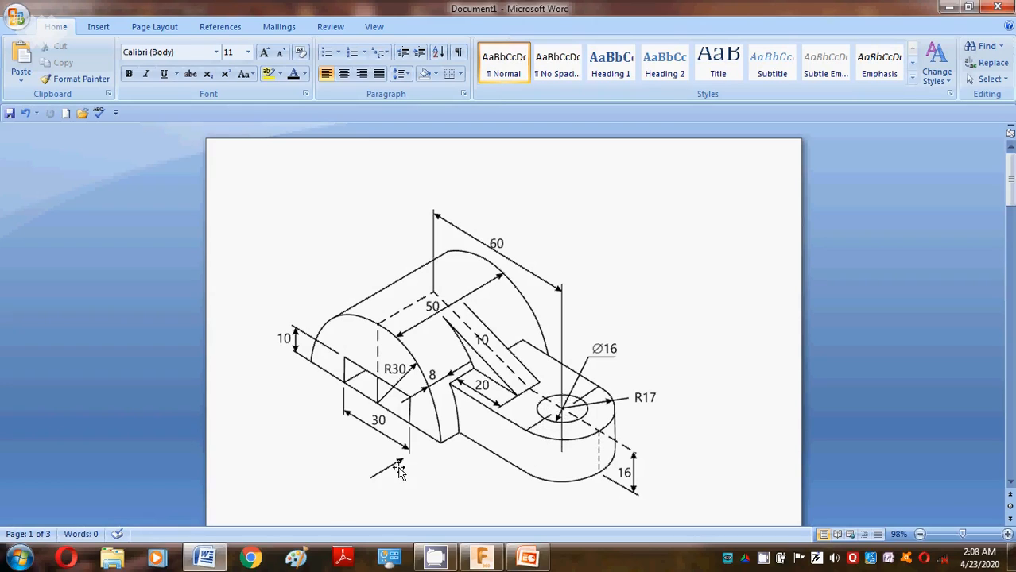
pyautogui.click(217, 559)
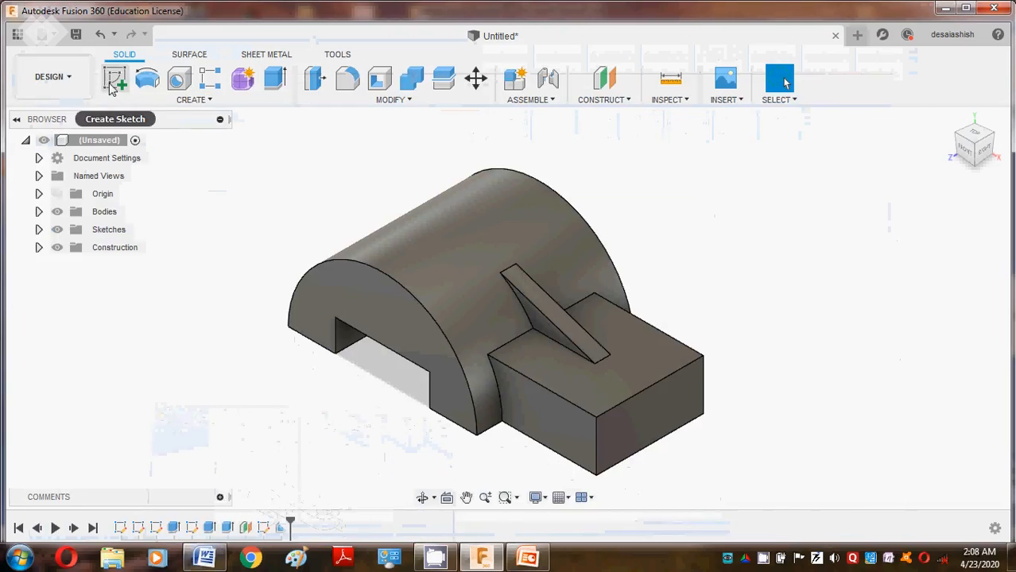
pyautogui.click(115, 78)
pyautogui.click(555, 370)
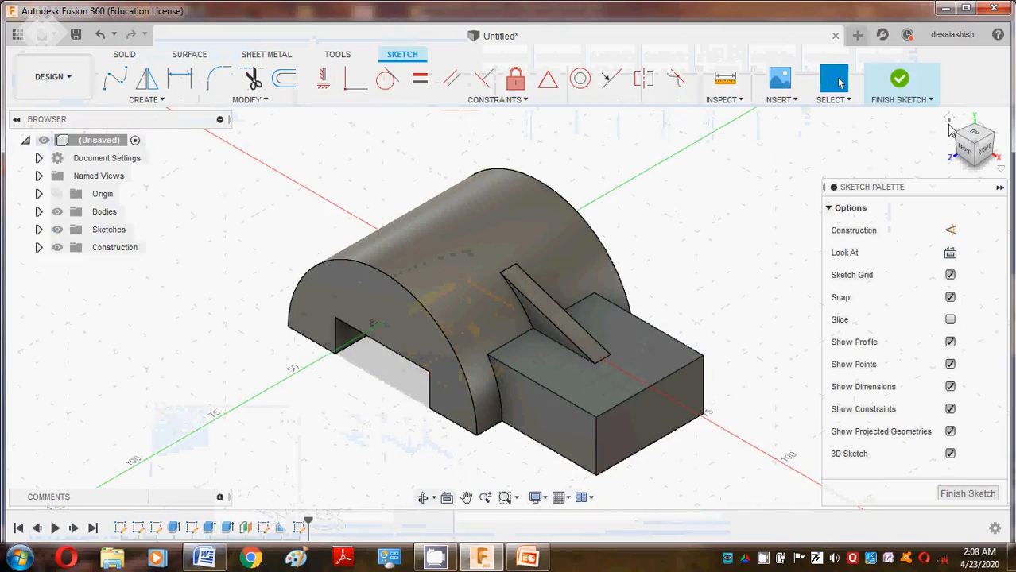
pyautogui.click(973, 136)
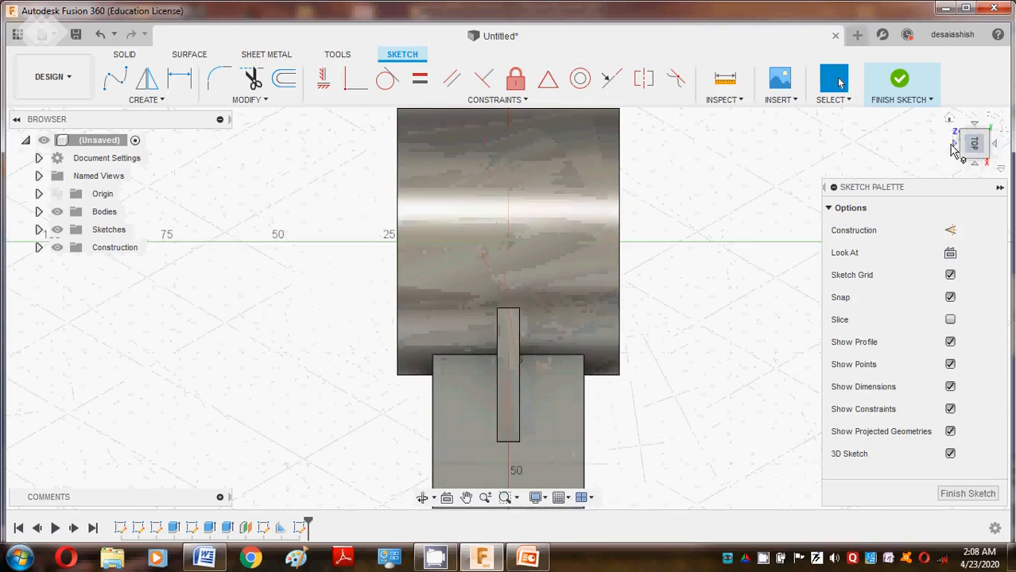
# Draw a 34 mm diameter circle centred on the midpoint of the arm's outer edge.
pyautogui.click(181, 101)
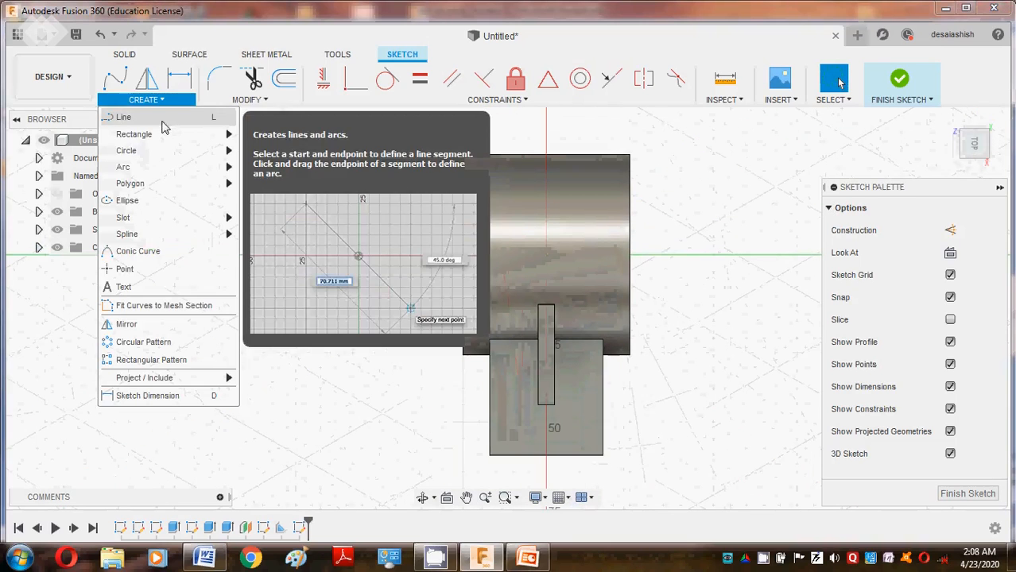
pyautogui.moveTo(199, 151)
pyautogui.click(248, 158)
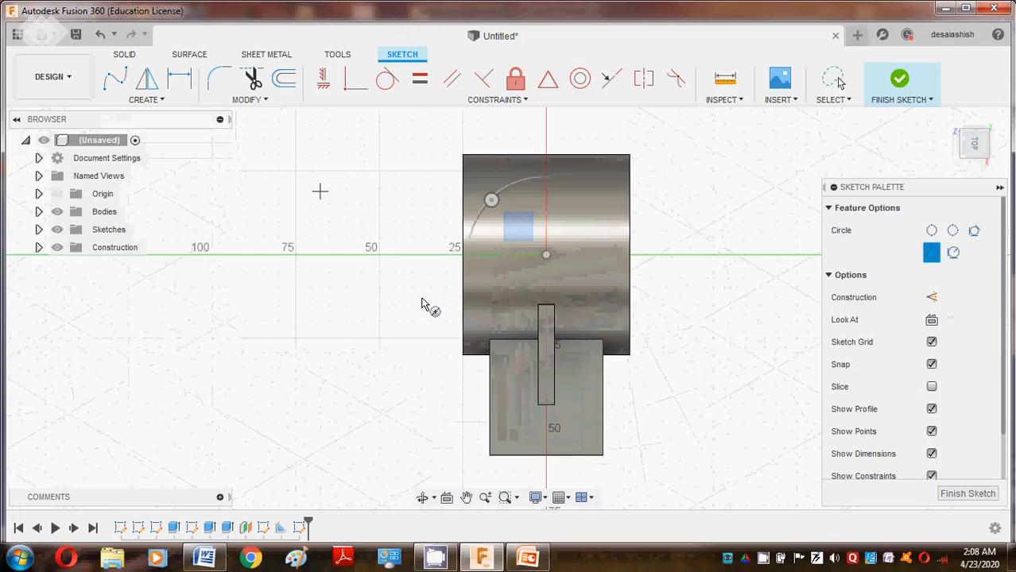
pyautogui.click(545, 456)
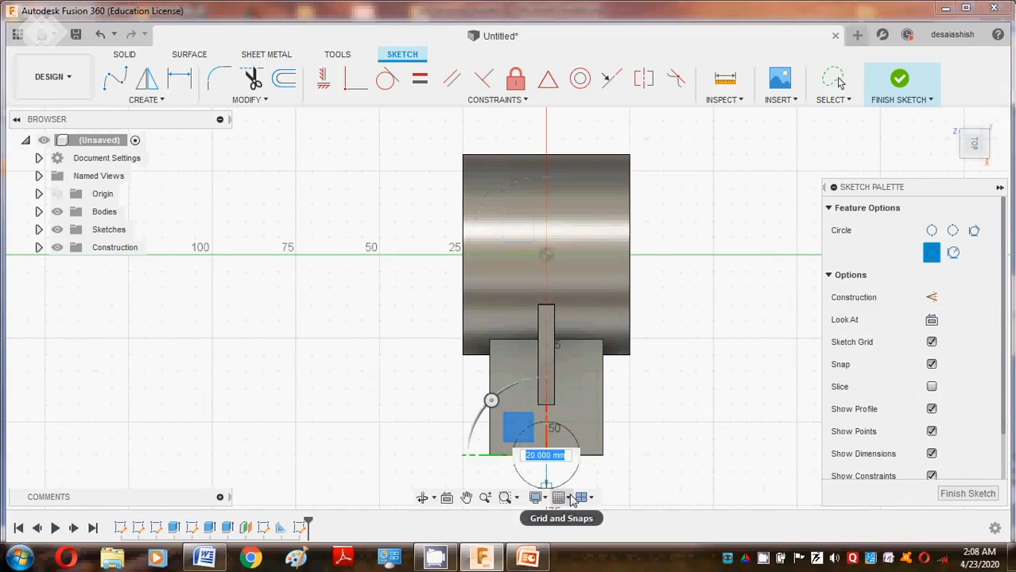
pyautogui.write('34')
pyautogui.press('Return')
pyautogui.press('Escape')
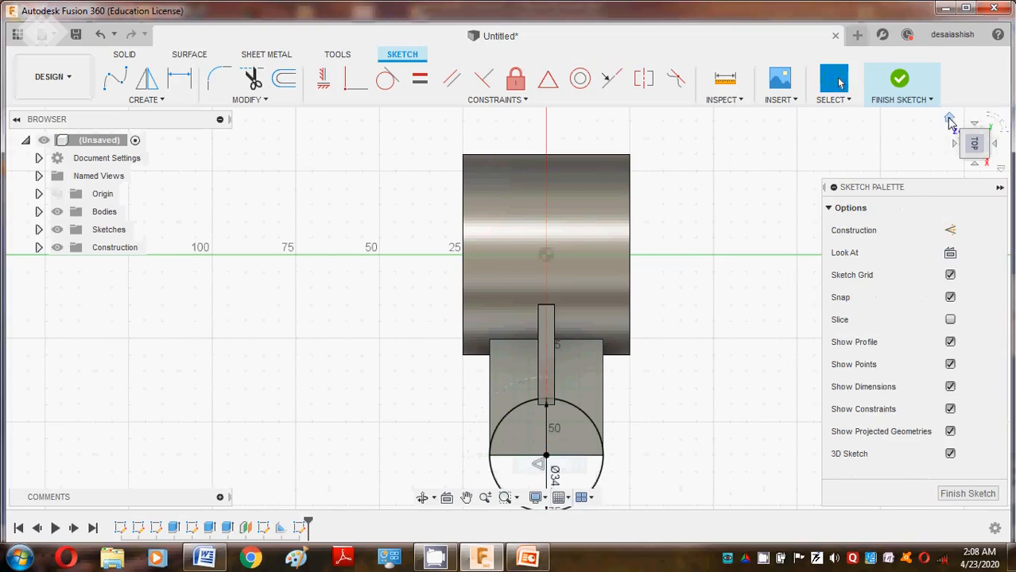
# Extrude the half of the 34 mm circle outside the arm downward 15 mm and join it to the body.
pyautogui.click(948, 125)
pyautogui.press('e')
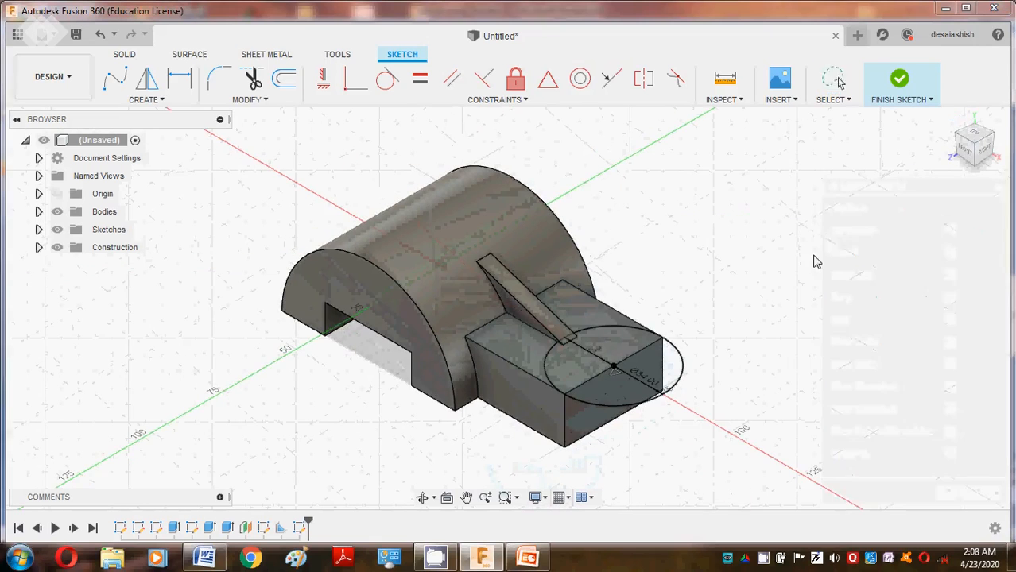
pyautogui.click(668, 380)
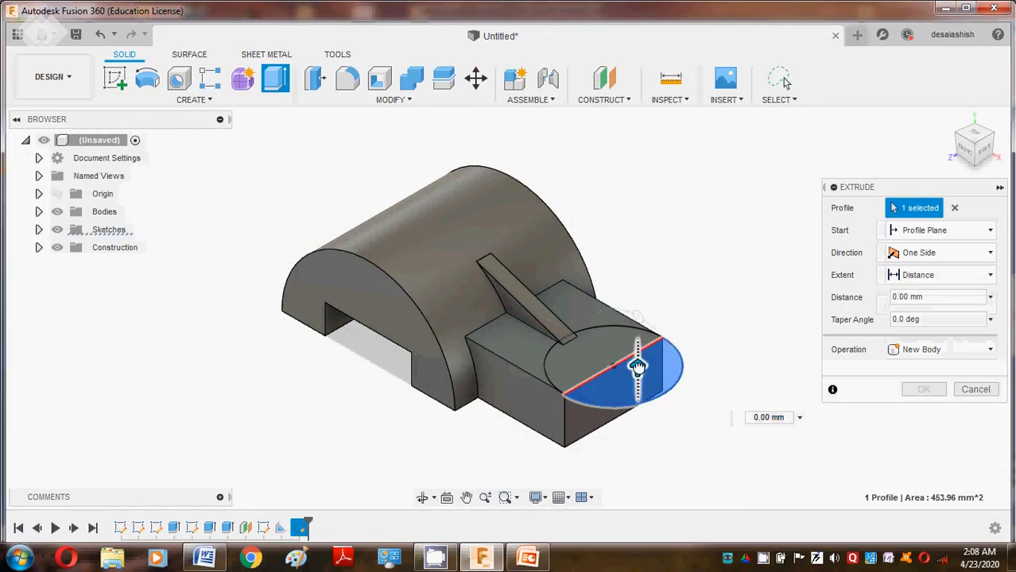
pyautogui.moveTo(648, 380); pyautogui.dragTo(647, 418)
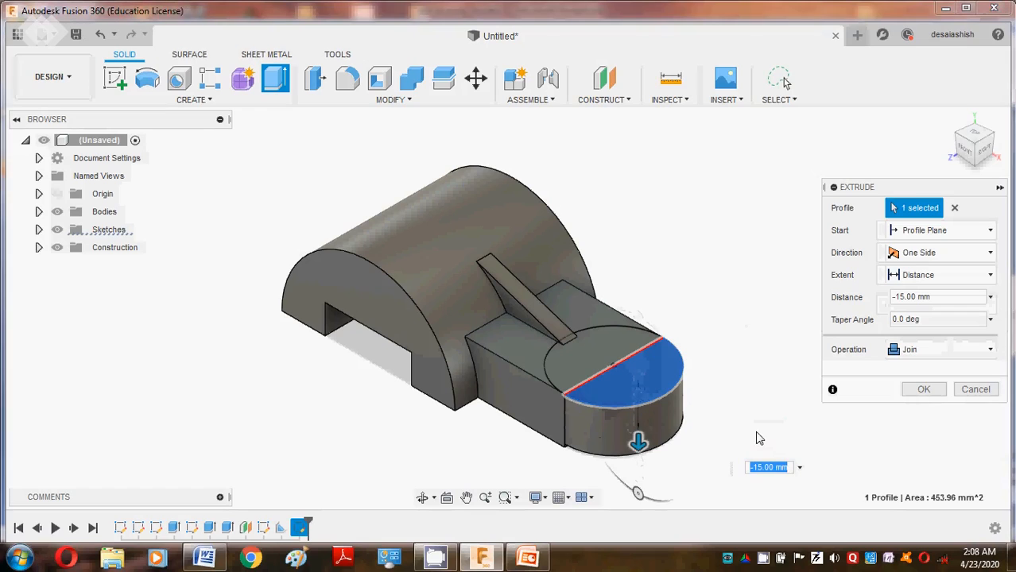
pyautogui.press('Return')
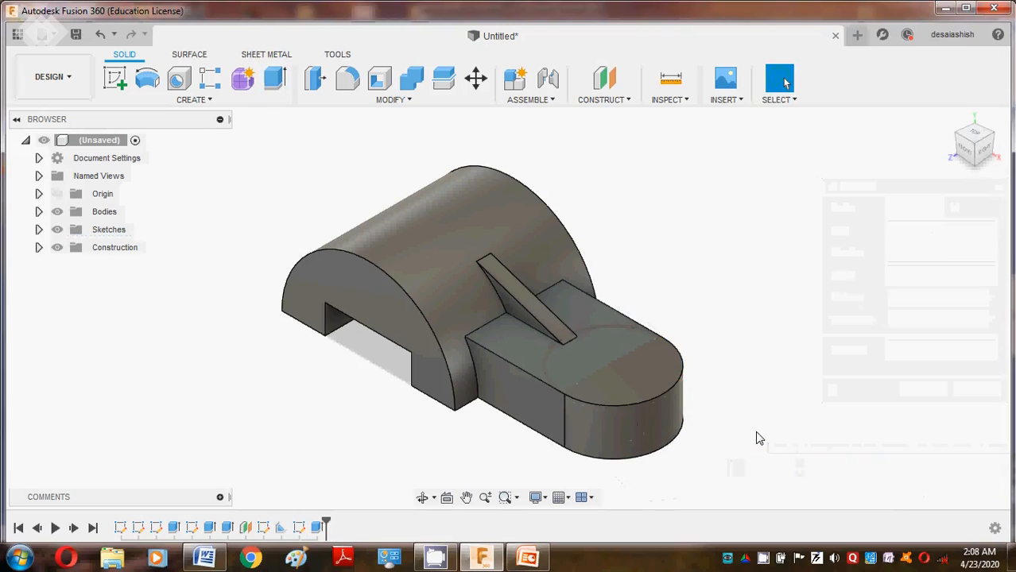
# Start a sketch on the arm's top face and draw a 16 mm diameter circle near its rounded end.
pyautogui.click(187, 101)
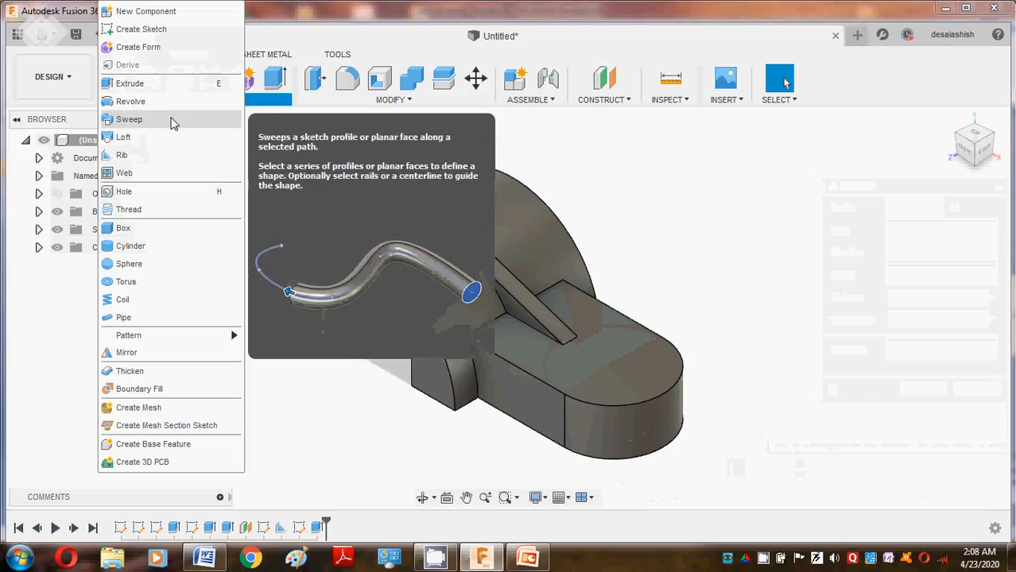
pyautogui.click(270, 151)
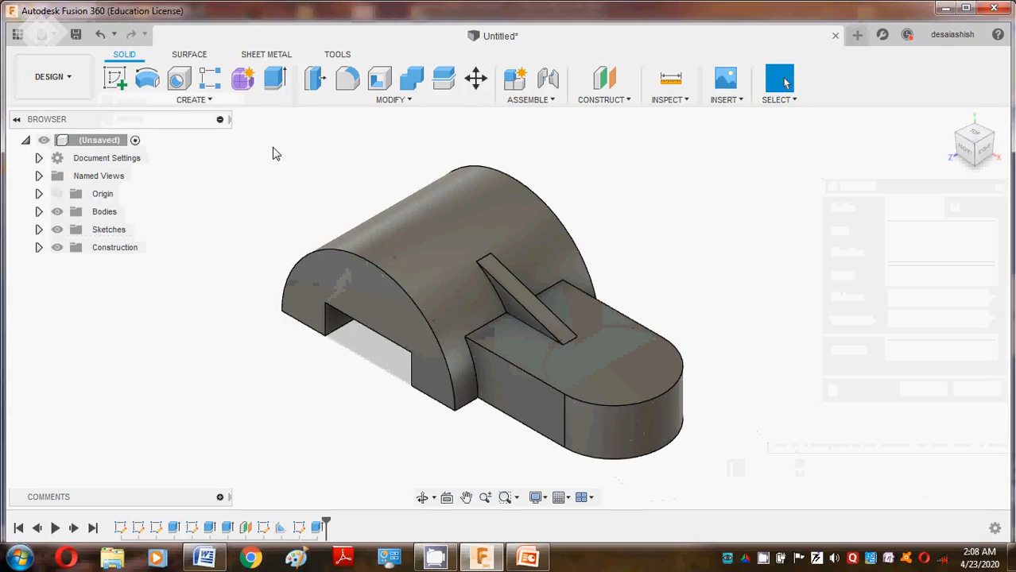
pyautogui.click(115, 79)
pyautogui.click(613, 381)
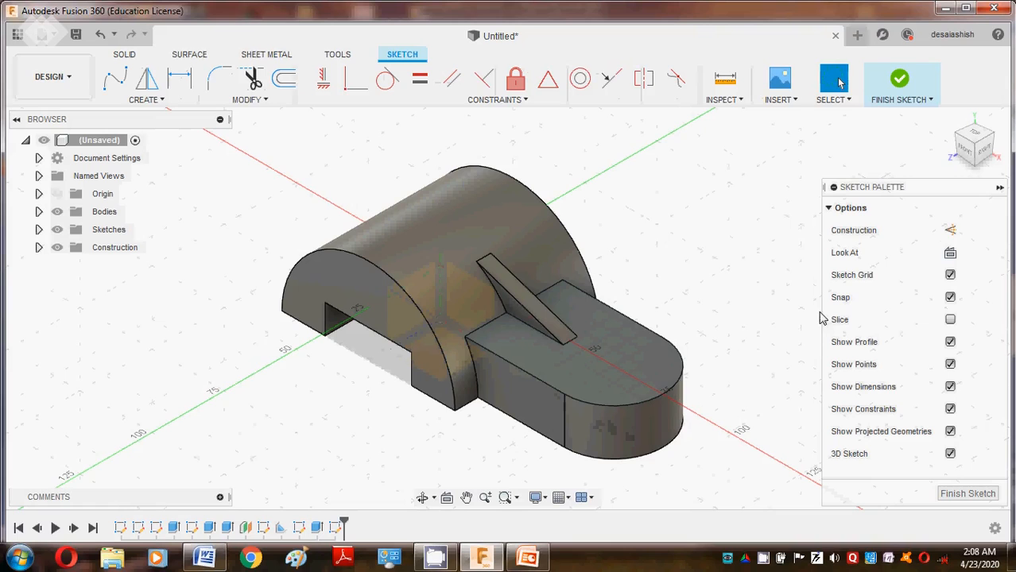
pyautogui.click(976, 145)
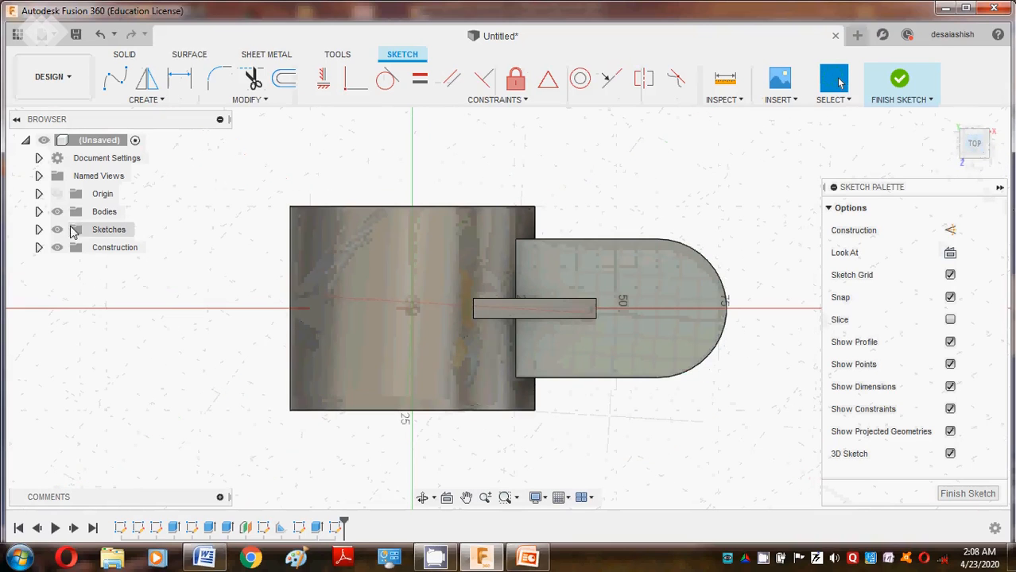
pyautogui.click(159, 100)
pyautogui.moveTo(220, 150)
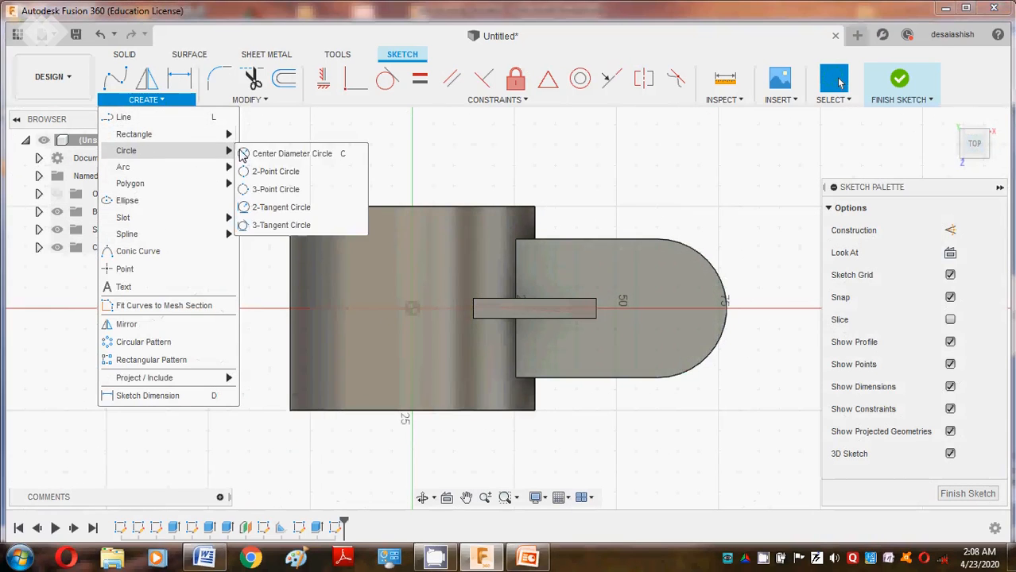
pyautogui.click(278, 154)
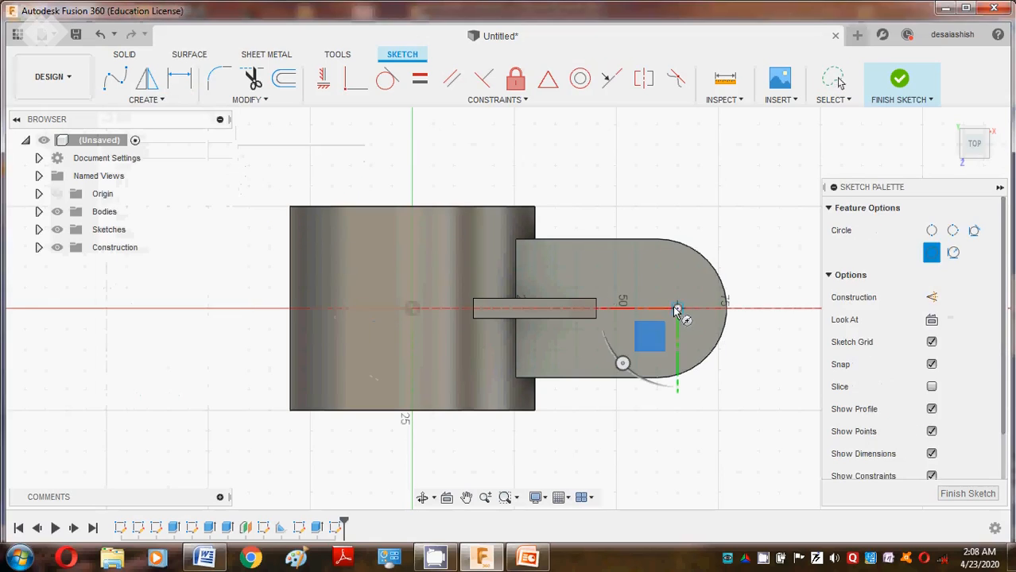
pyautogui.click(677, 308)
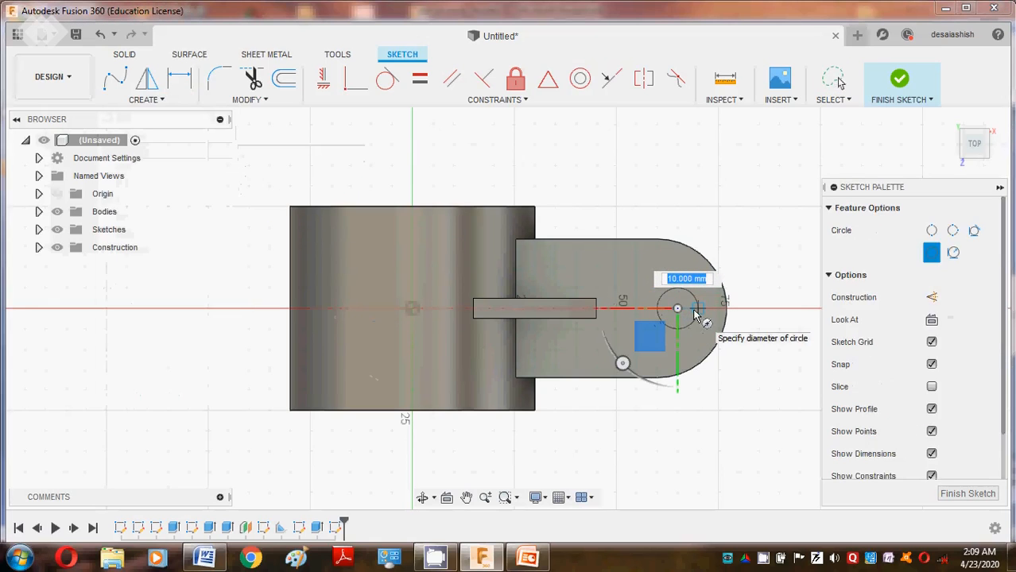
pyautogui.write('16')
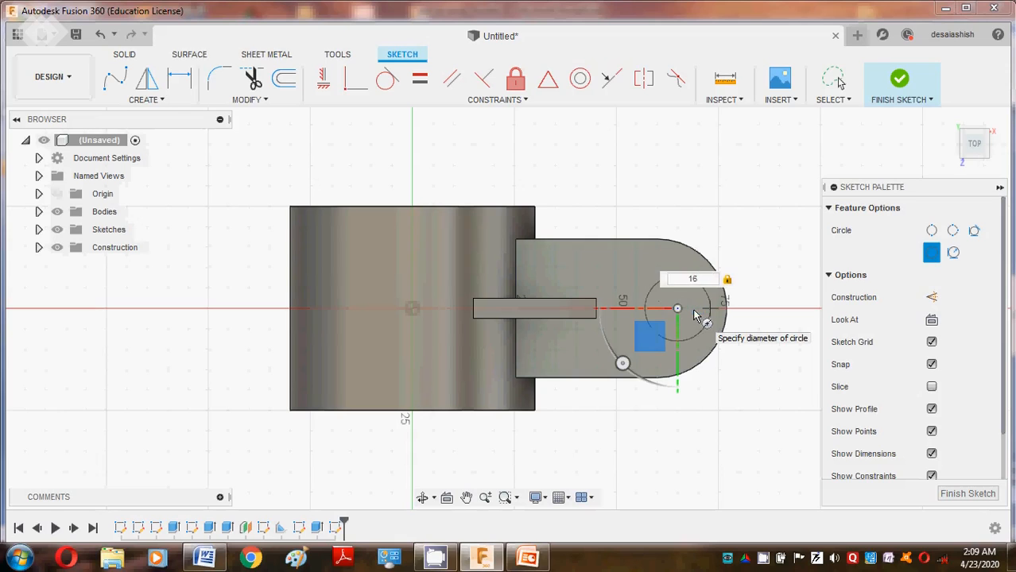
pyautogui.press('Return')
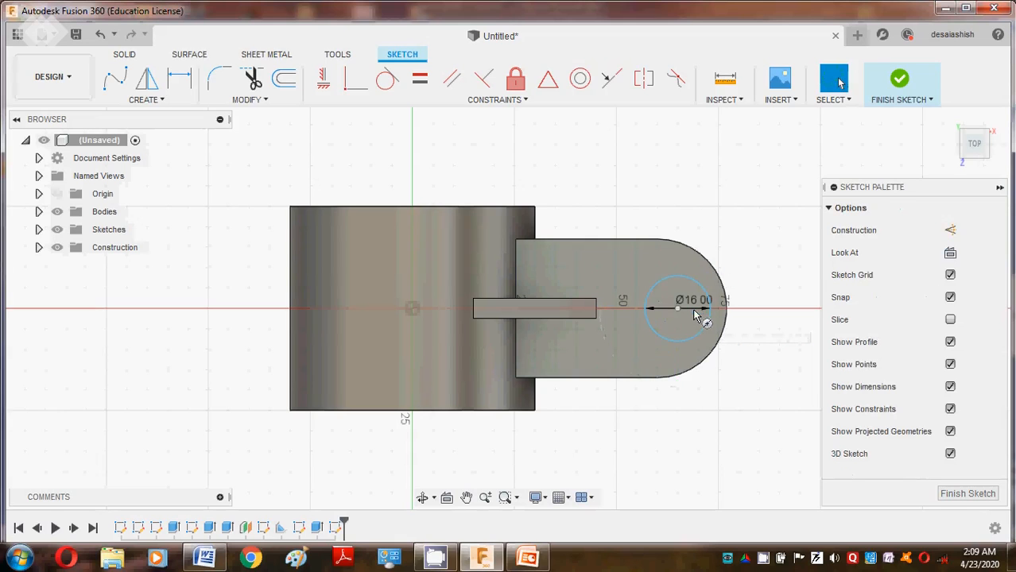
# Make the 16 mm circle concentric with the arm's rounded edge and finish the sketch.
pyautogui.click(579, 78)
pyautogui.click(722, 286)
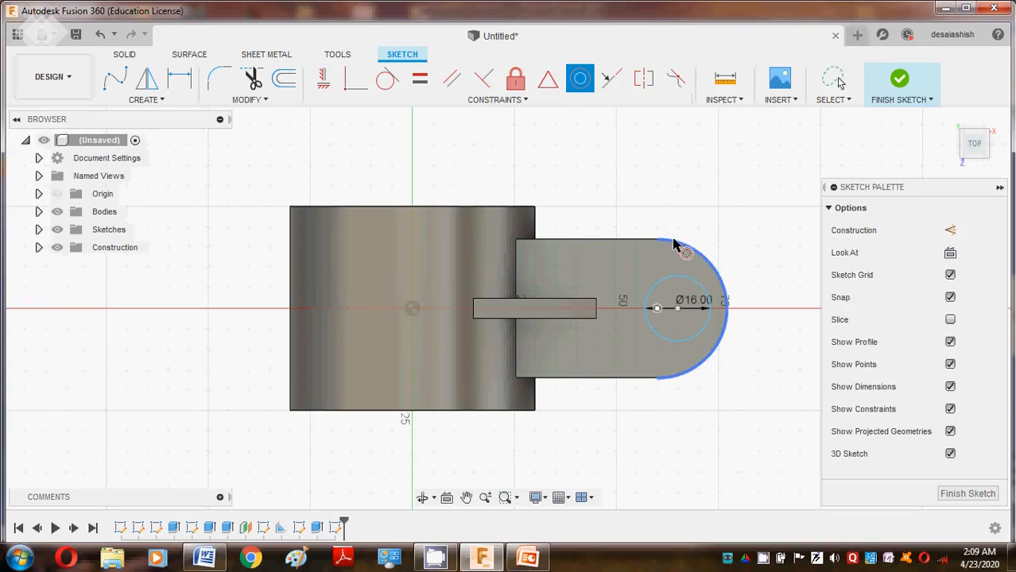
pyautogui.click(703, 296)
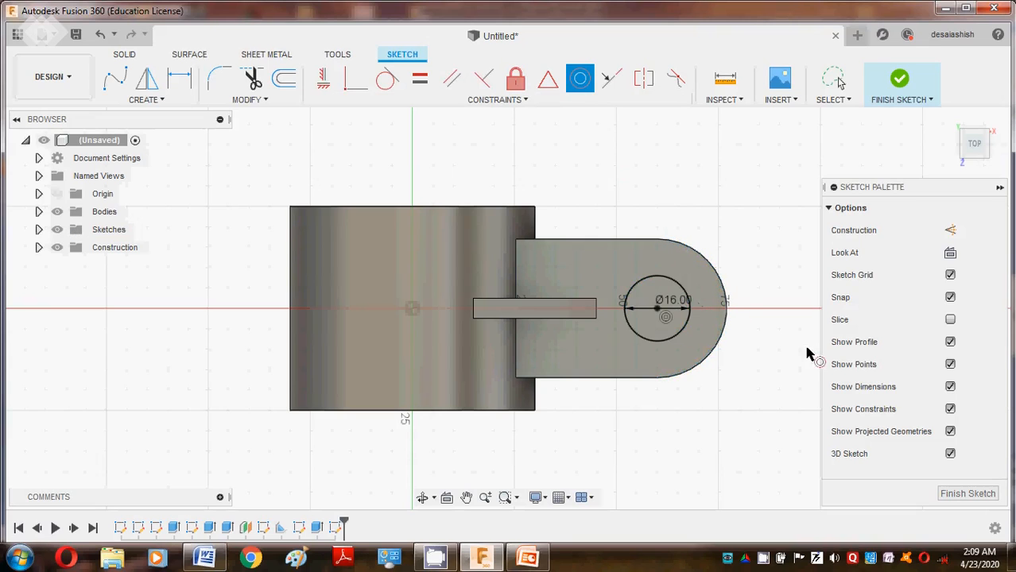
pyautogui.click(966, 494)
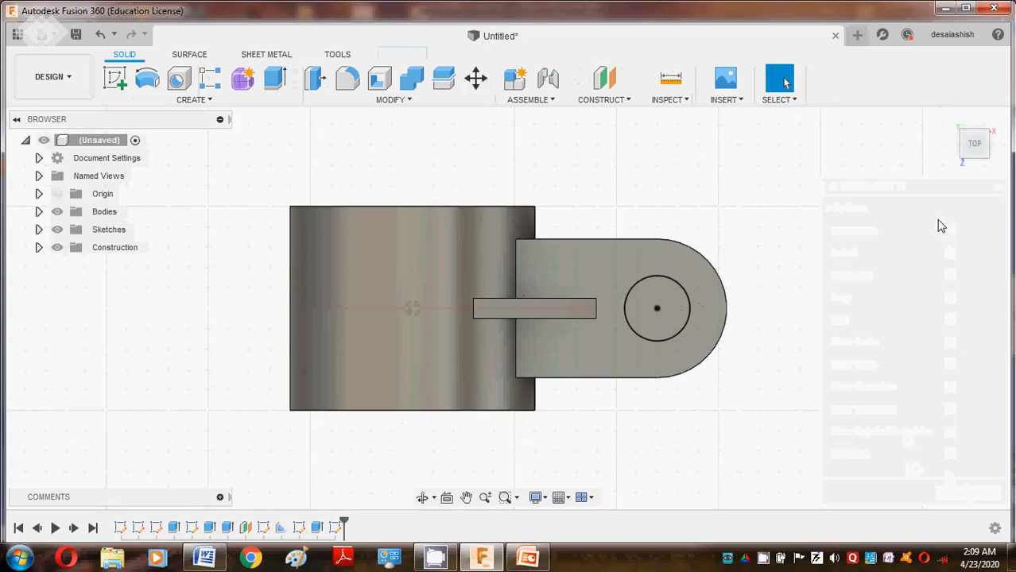
# Extrude the 16 mm circle 50 mm downward as a cut to make the hole through the arm.
pyautogui.click(950, 120)
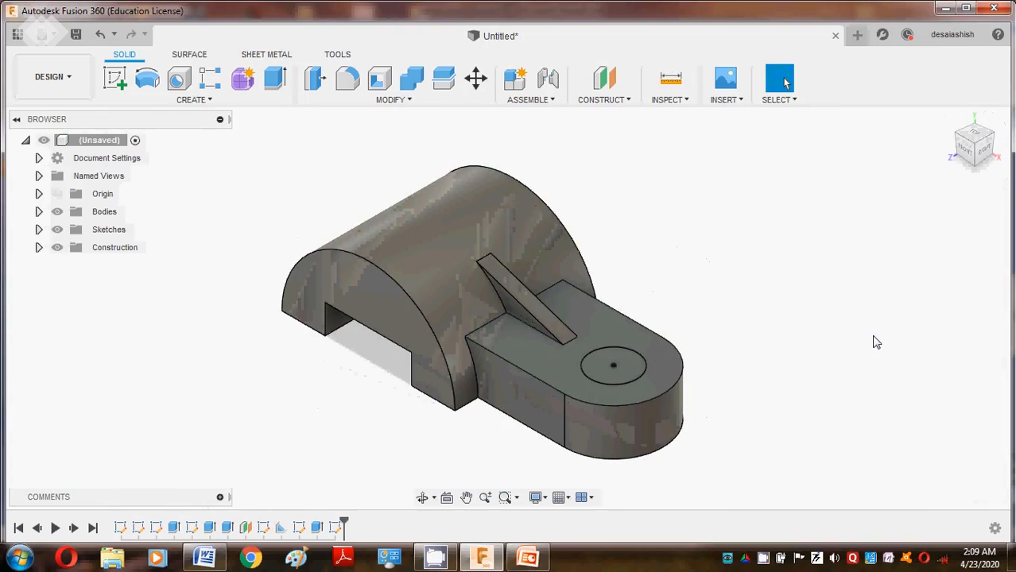
pyautogui.press('e')
pyautogui.click(611, 359)
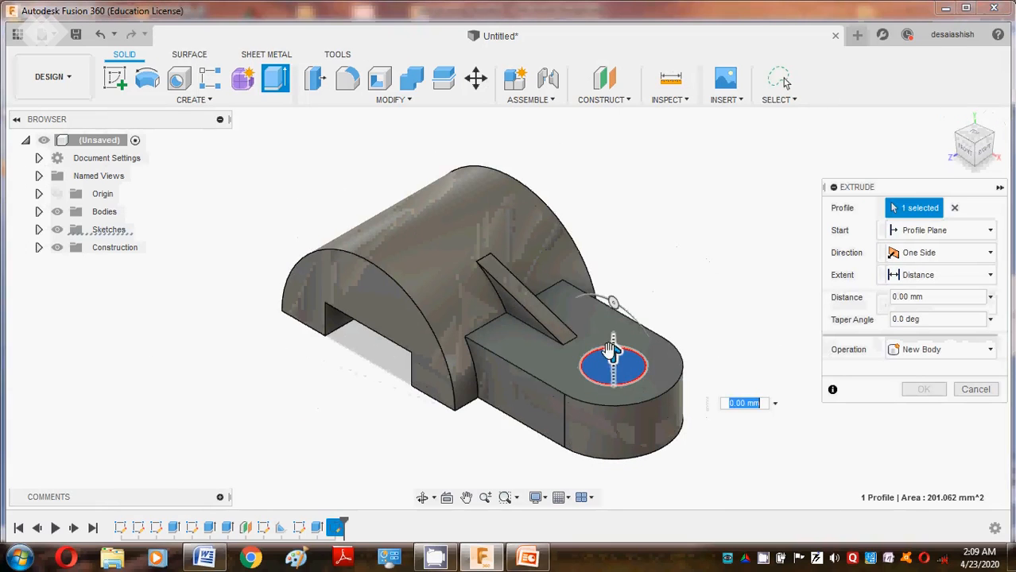
pyautogui.moveTo(612, 349); pyautogui.dragTo(612, 517)
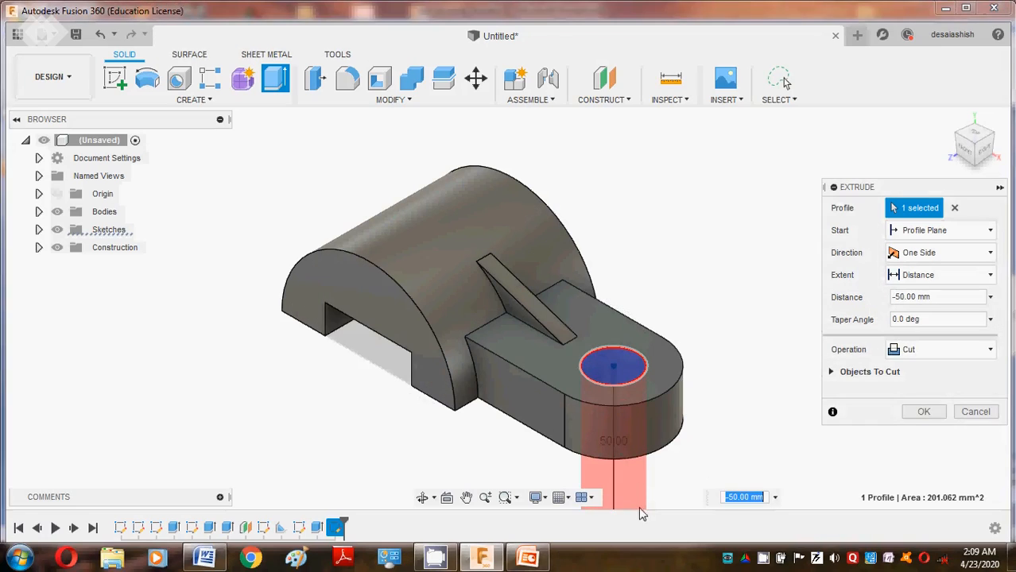
pyautogui.click(919, 415)
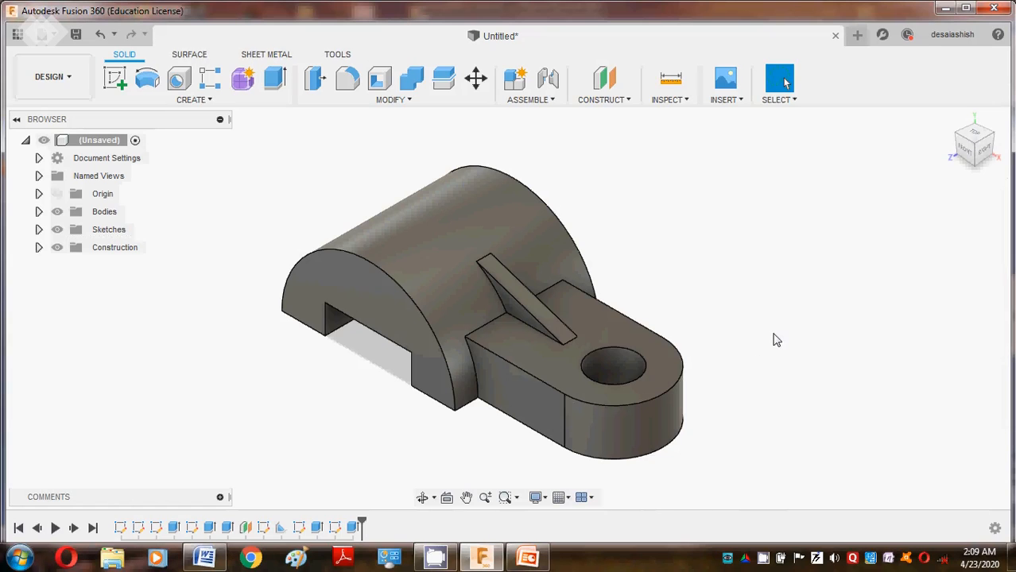
# Apply the Plastic - Translucent Glossy (Red) appearance to the whole body and close the appearance settings.
pyautogui.press('a')
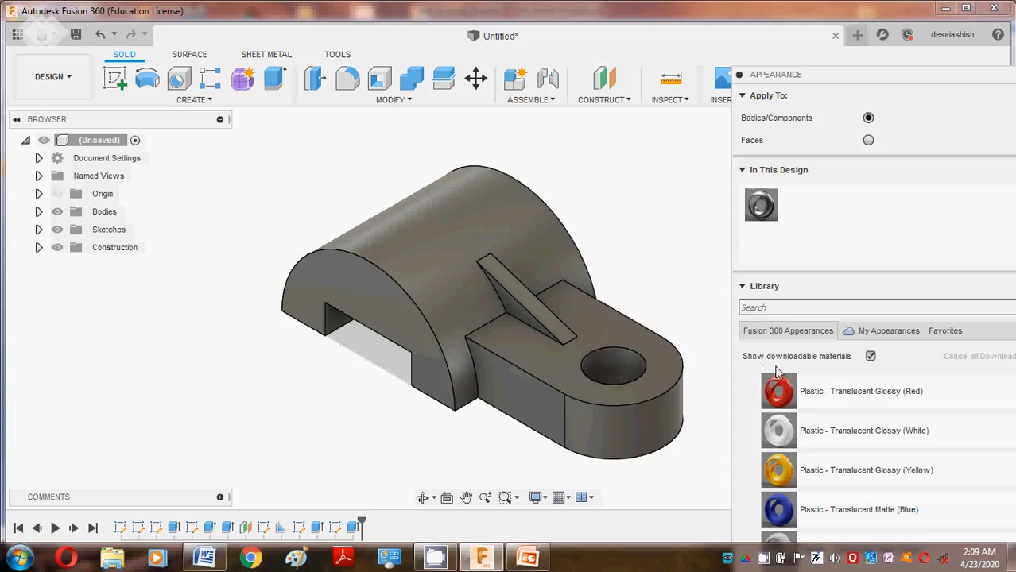
pyautogui.moveTo(779, 389); pyautogui.dragTo(543, 286)
pyautogui.scroll(-3, 815, 409)
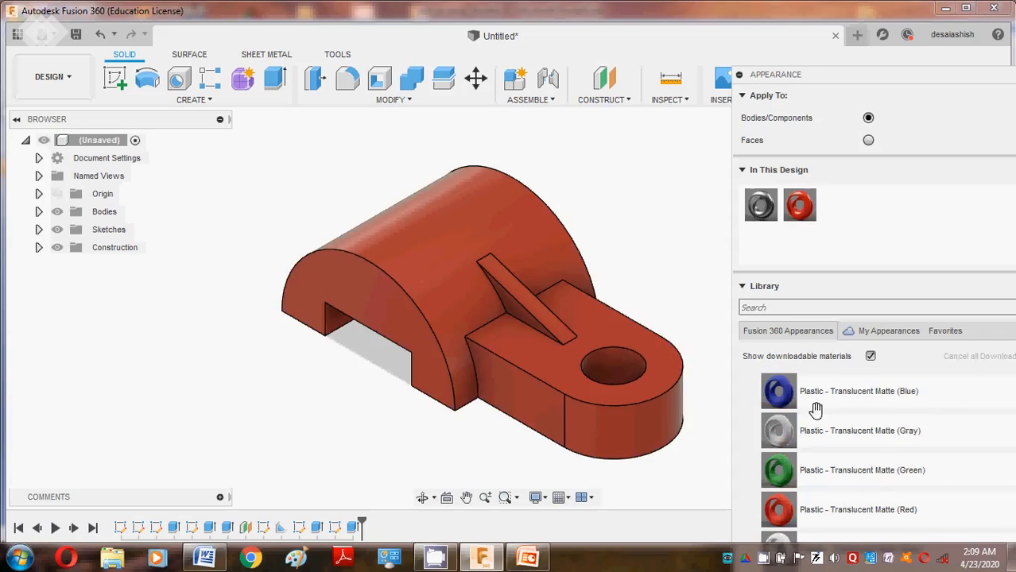
pyautogui.scroll(-10, 795, 465)
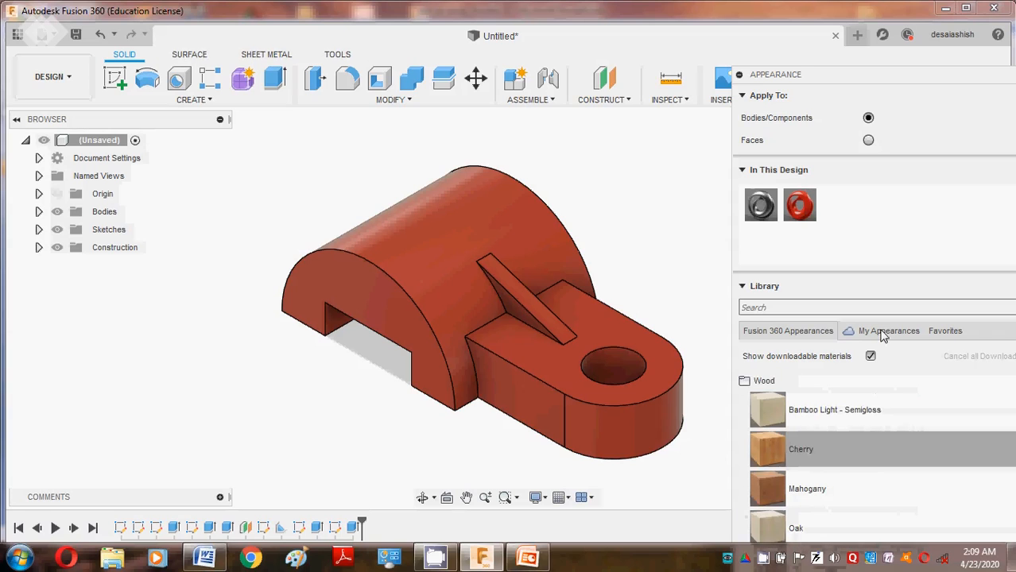
pyautogui.moveTo(769, 76); pyautogui.dragTo(655, 9)
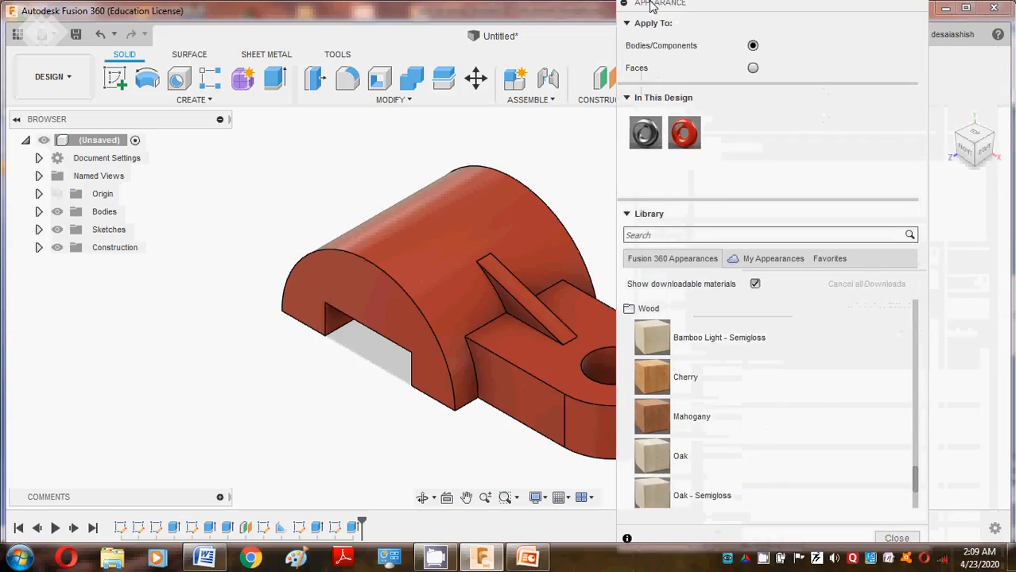
pyautogui.click(912, 547)
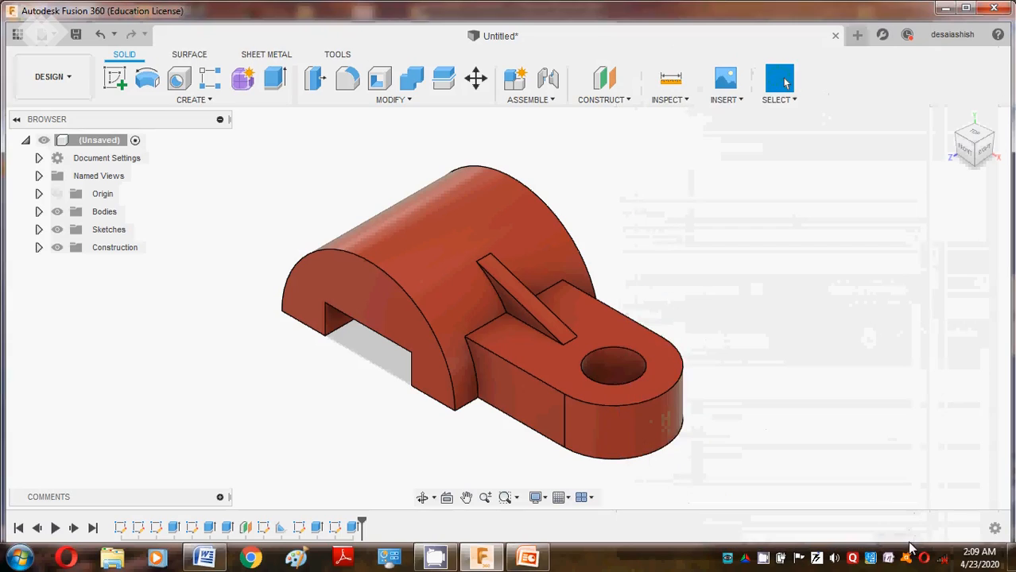
# Switch to the Word document and examine the next dimensioned reference drawing.
pyautogui.click(205, 558)
pyautogui.scroll(-10, 361, 349)
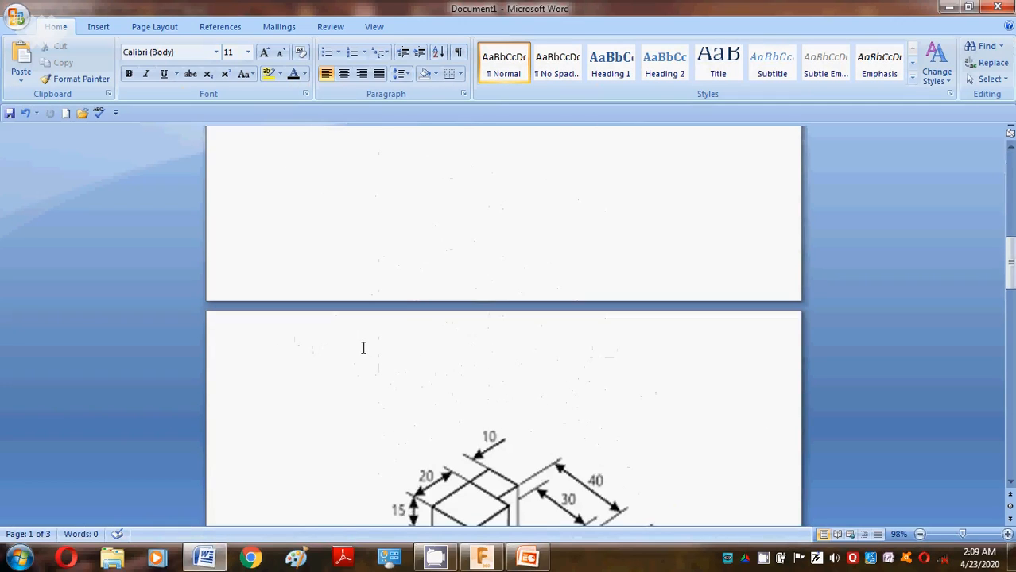
pyautogui.scroll(-1, 362, 350)
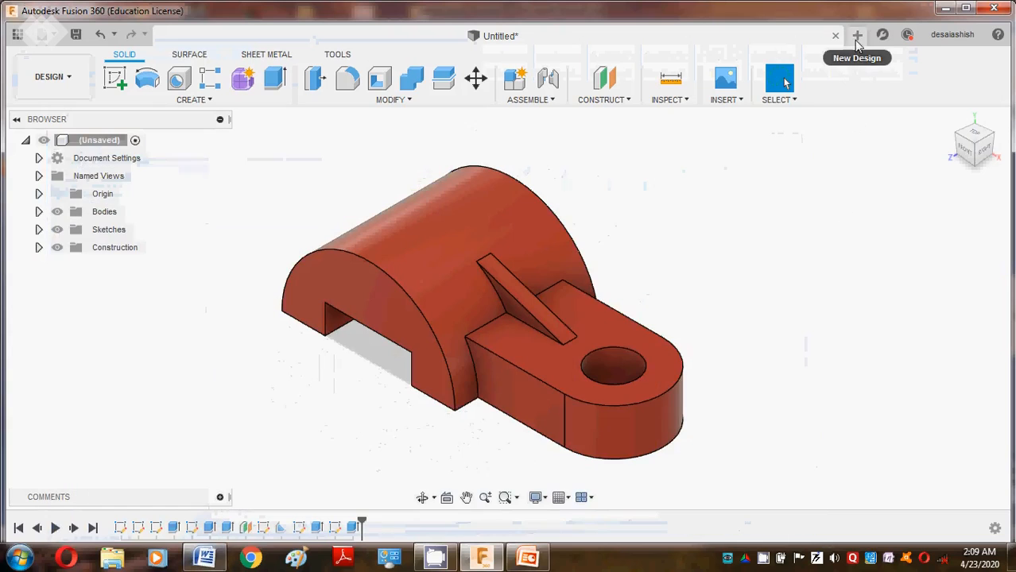
# Create a new Fusion 360 design and start a sketch on the vertical plane facing the right view.
pyautogui.click(857, 36)
pyautogui.click(115, 77)
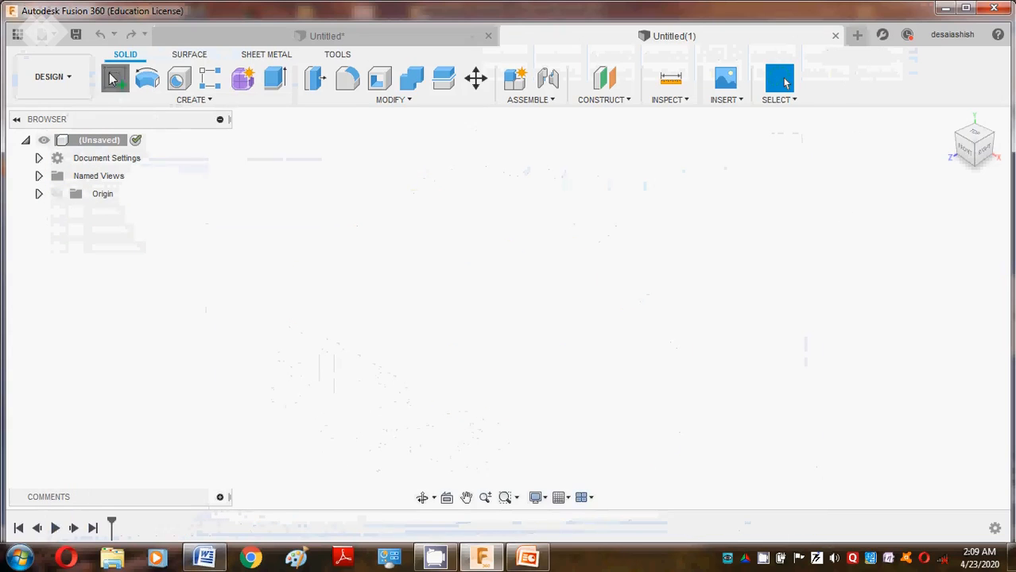
pyautogui.click(462, 288)
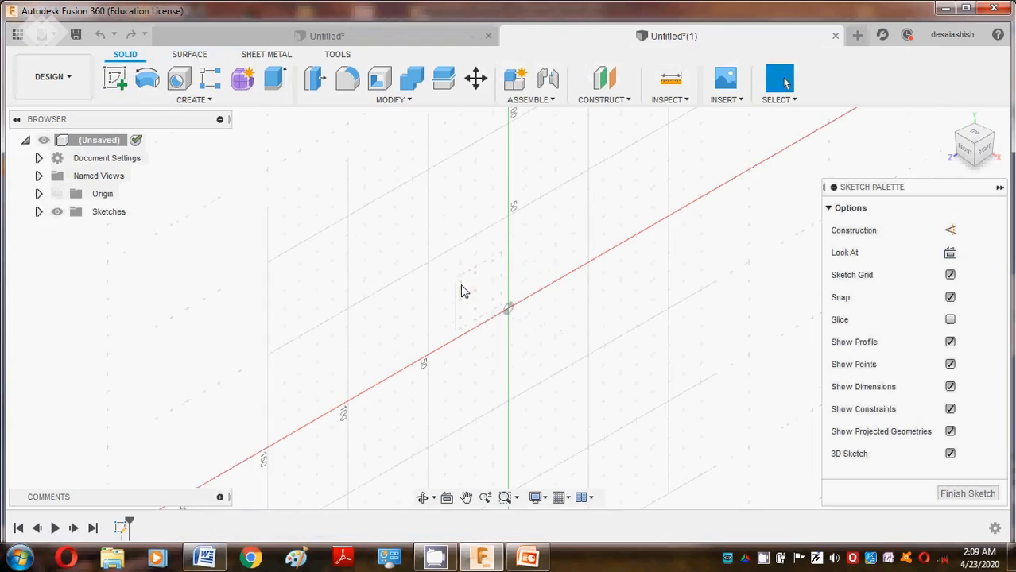
pyautogui.click(983, 158)
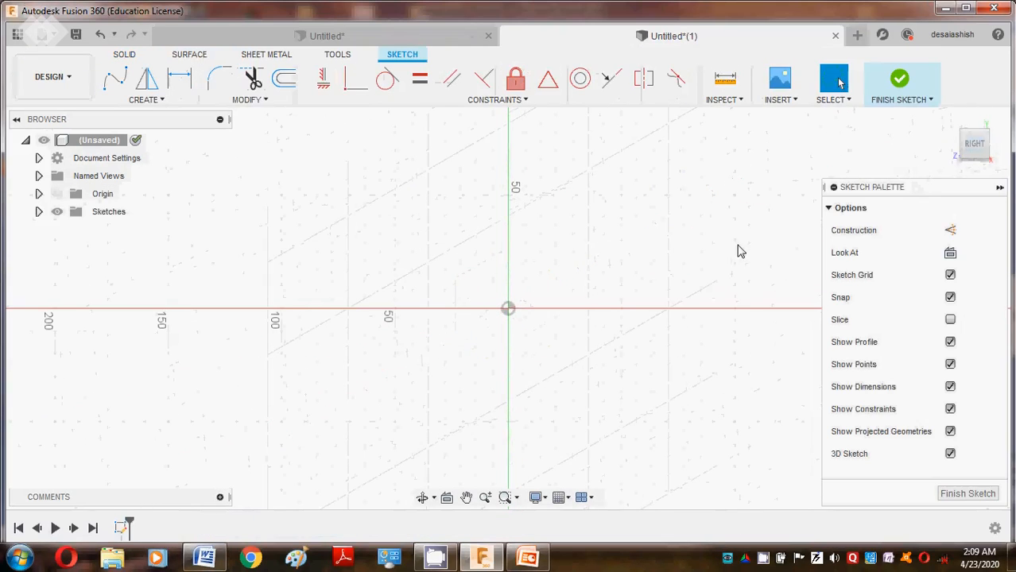
# Draw a 100 mm horizontal line starting at the origin.
pyautogui.click(163, 100)
pyautogui.click(163, 117)
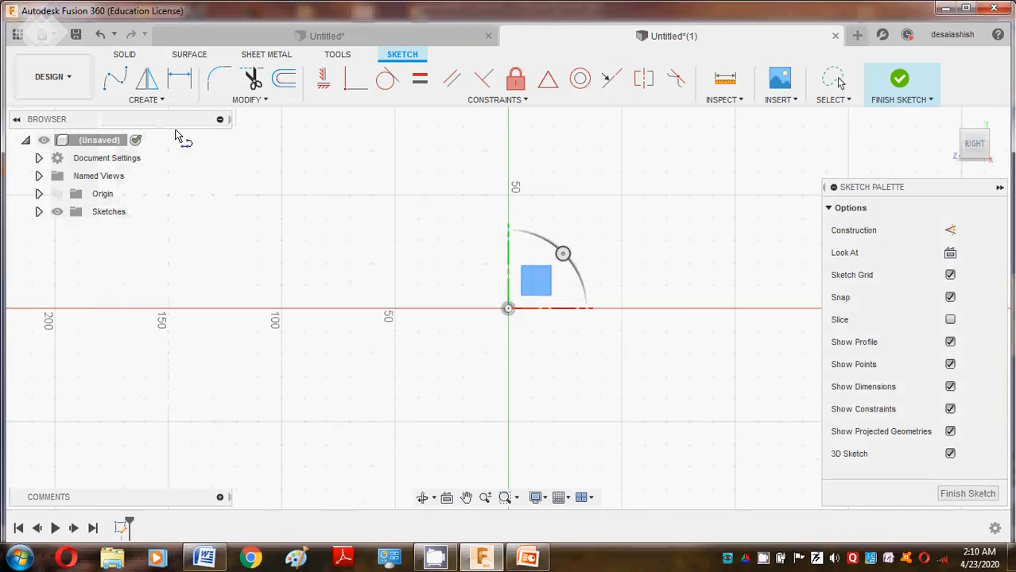
pyautogui.click(508, 308)
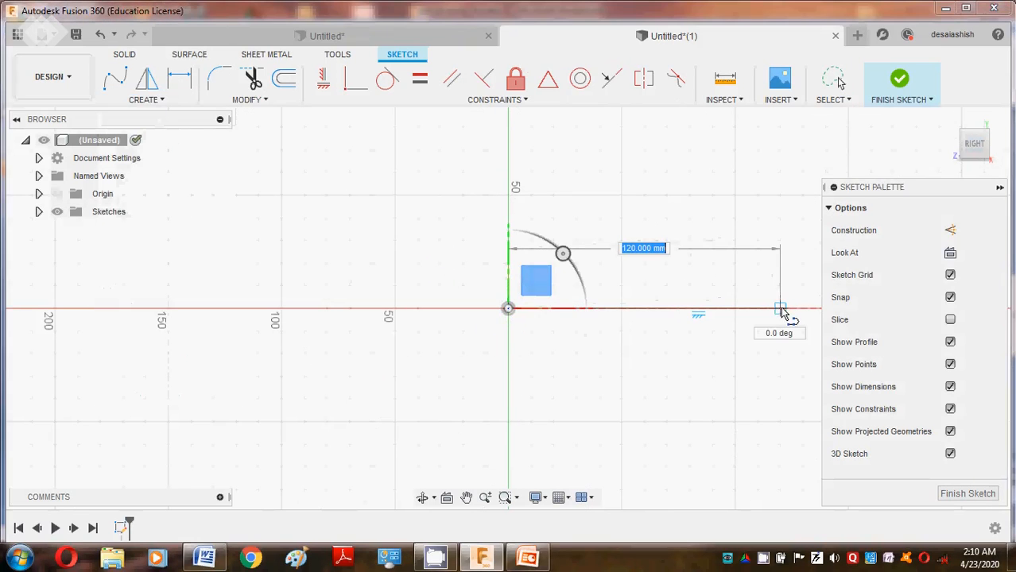
pyautogui.write('100')
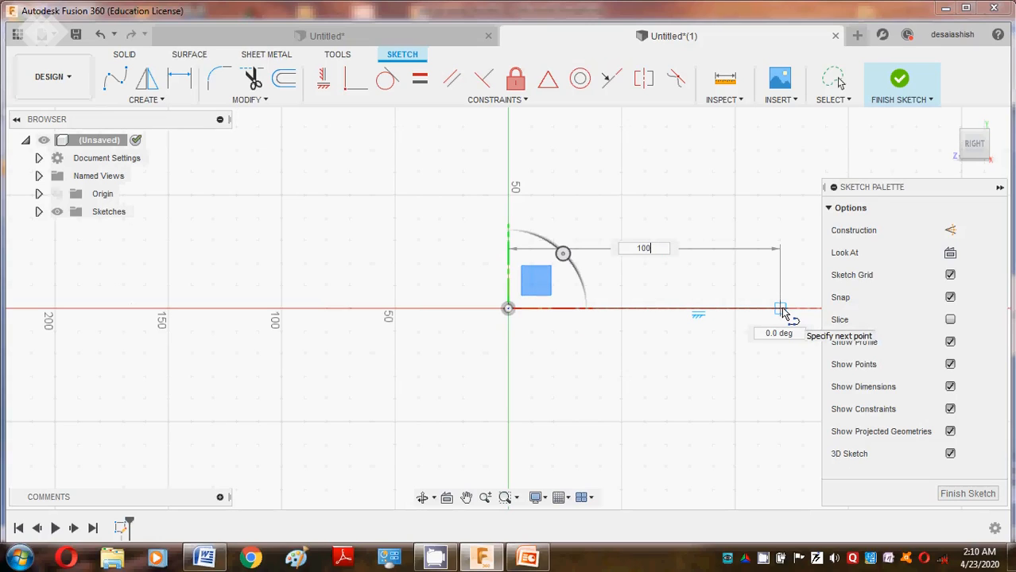
pyautogui.press('Return')
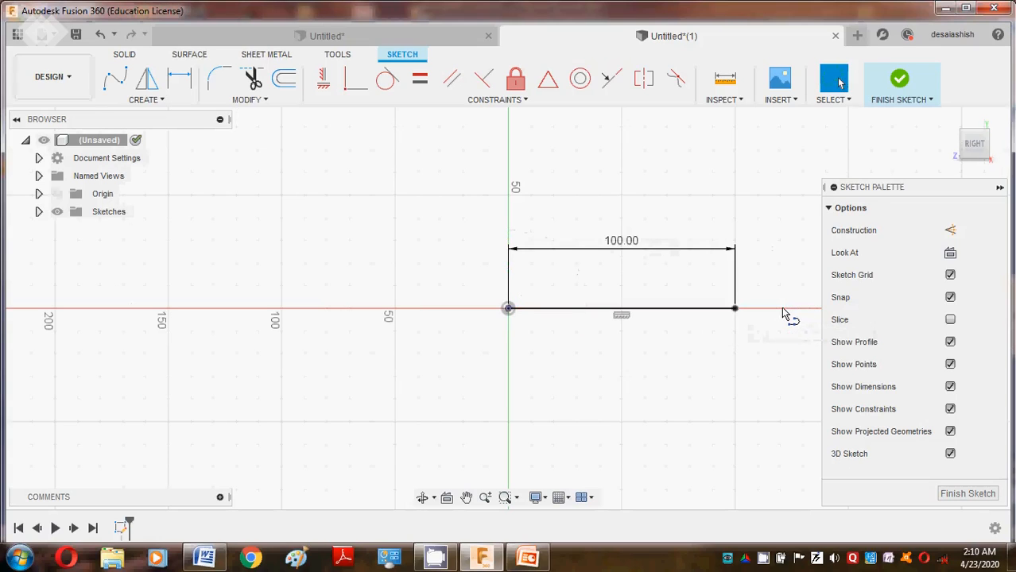
# Draw a 40 mm vertical line upward from the free end of the 100 mm line.
pyautogui.click(159, 100)
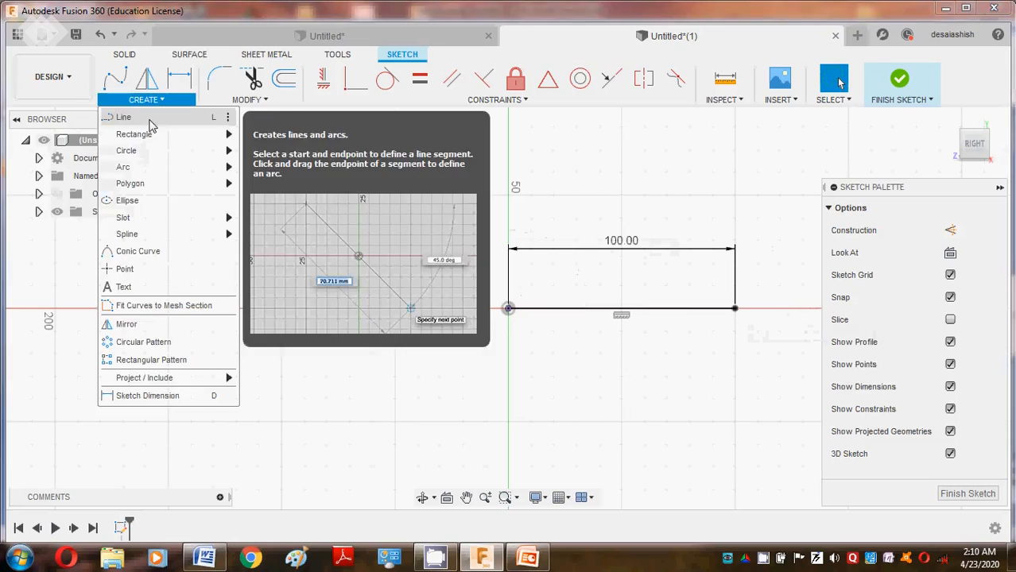
pyautogui.click(136, 119)
pyautogui.click(736, 310)
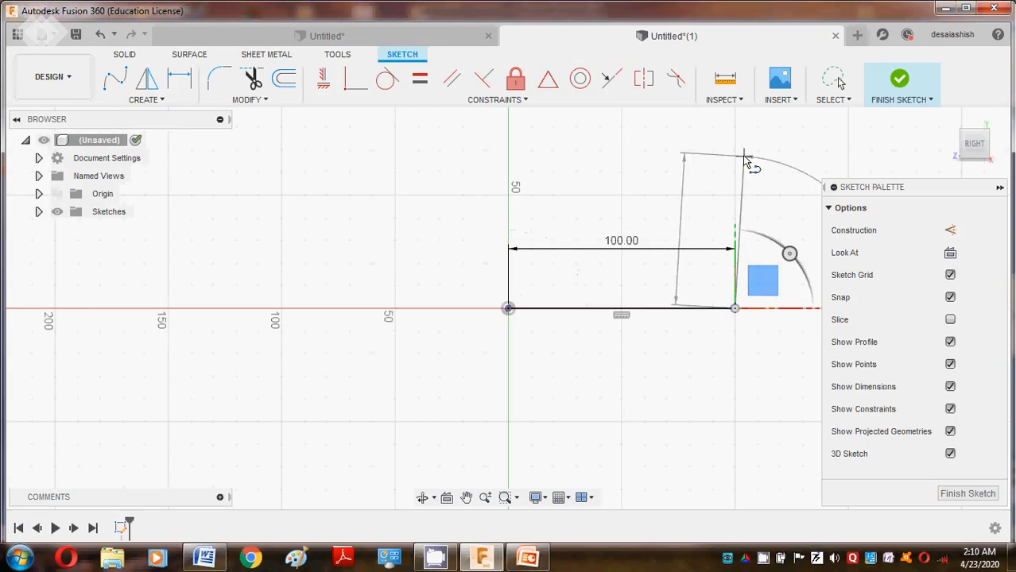
pyautogui.write('40')
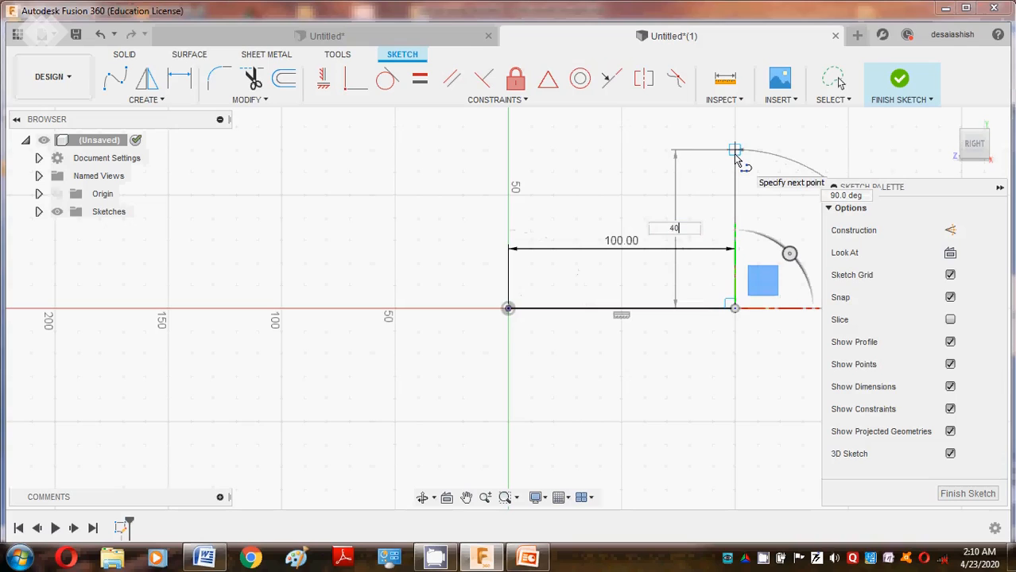
pyautogui.press('Return')
pyautogui.press('Escape')
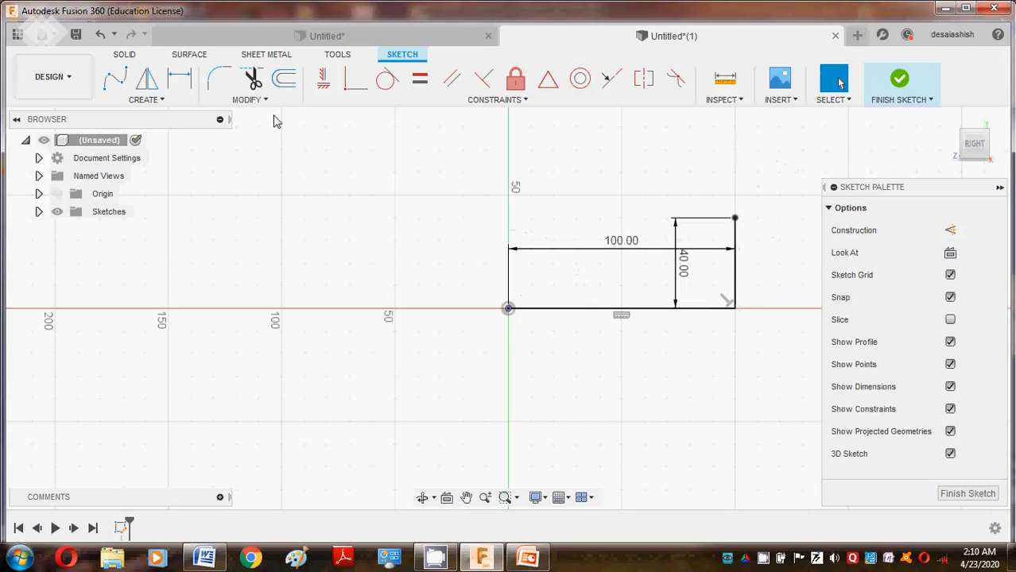
# Consult the Word reference drawing and draw the profile's top edge, about 30 mm long, from the 40 mm line's upper end toward the vertical axis.
pyautogui.click(170, 101)
pyautogui.click(170, 117)
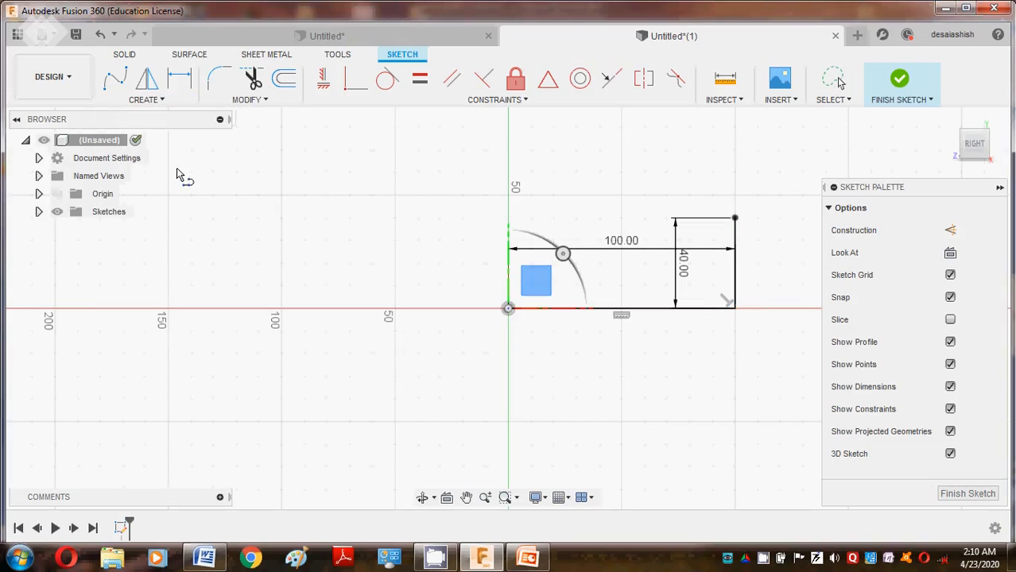
pyautogui.click(204, 558)
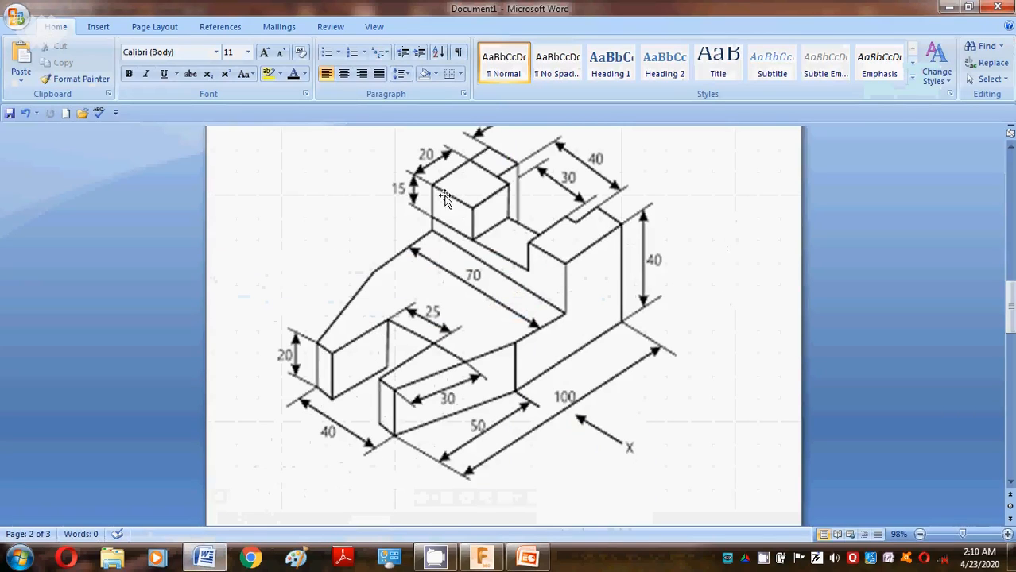
pyautogui.scroll(2, 546, 306)
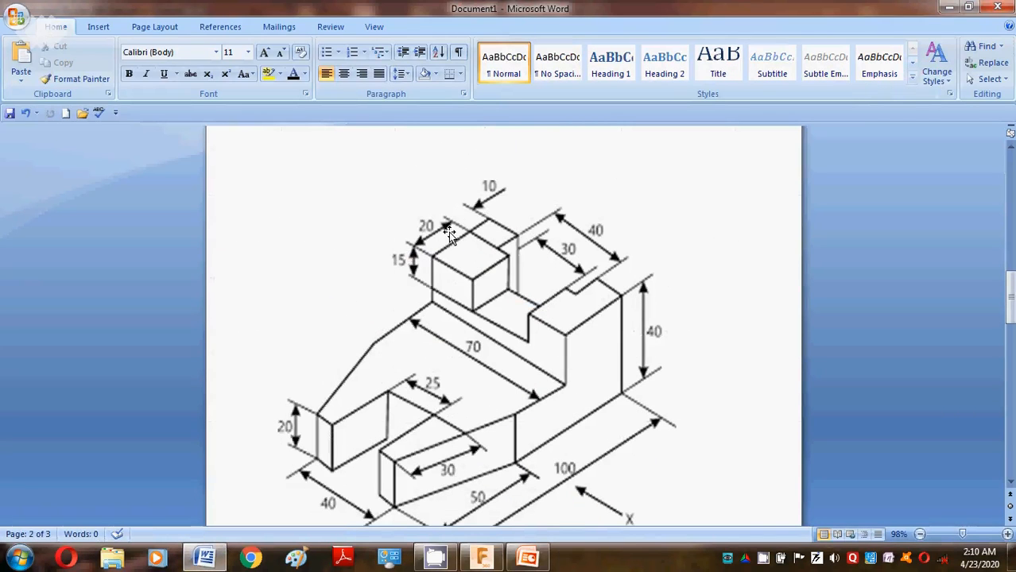
pyautogui.click(204, 558)
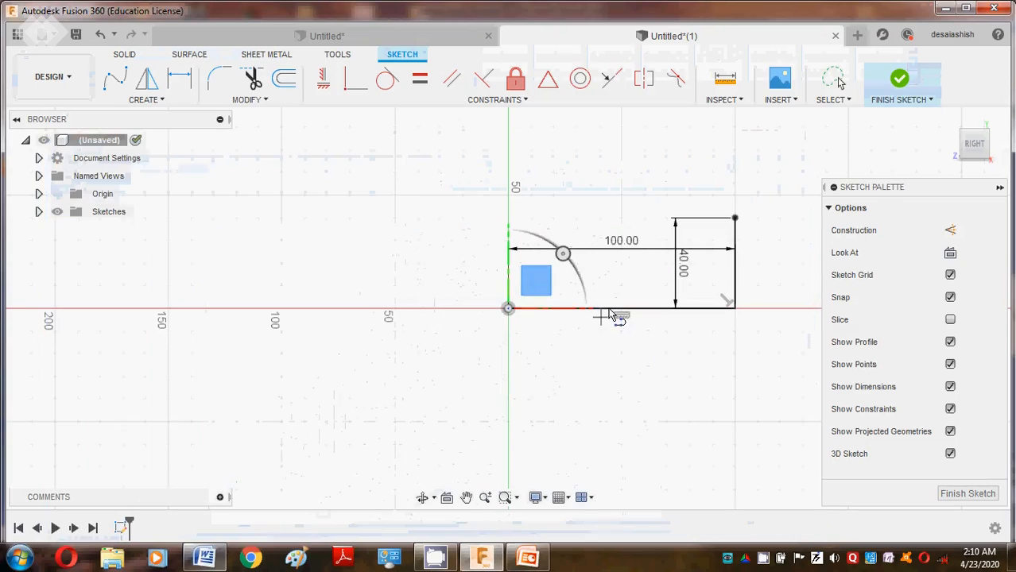
pyautogui.click(734, 218)
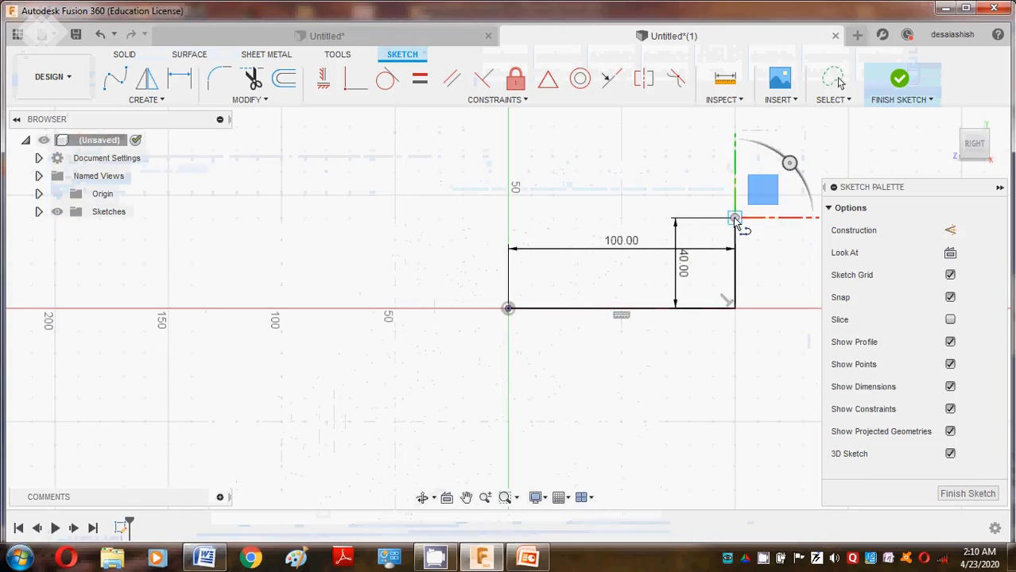
pyautogui.click(669, 220)
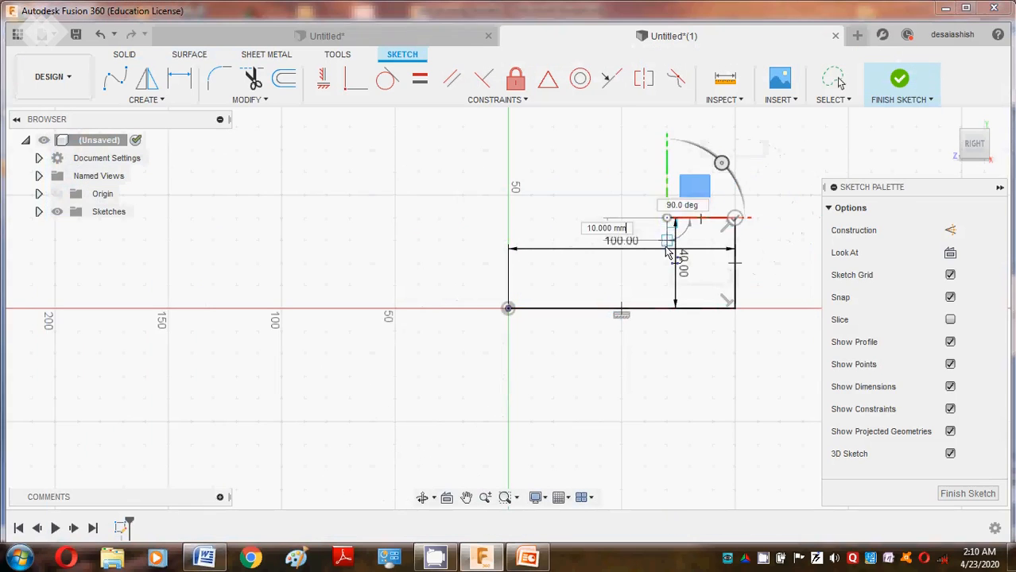
# Recheck the Word drawing and close the stepped profile with a vertical edge down to the step, a 70 mm horizontal edge and an end edge to the origin.
pyautogui.click(204, 558)
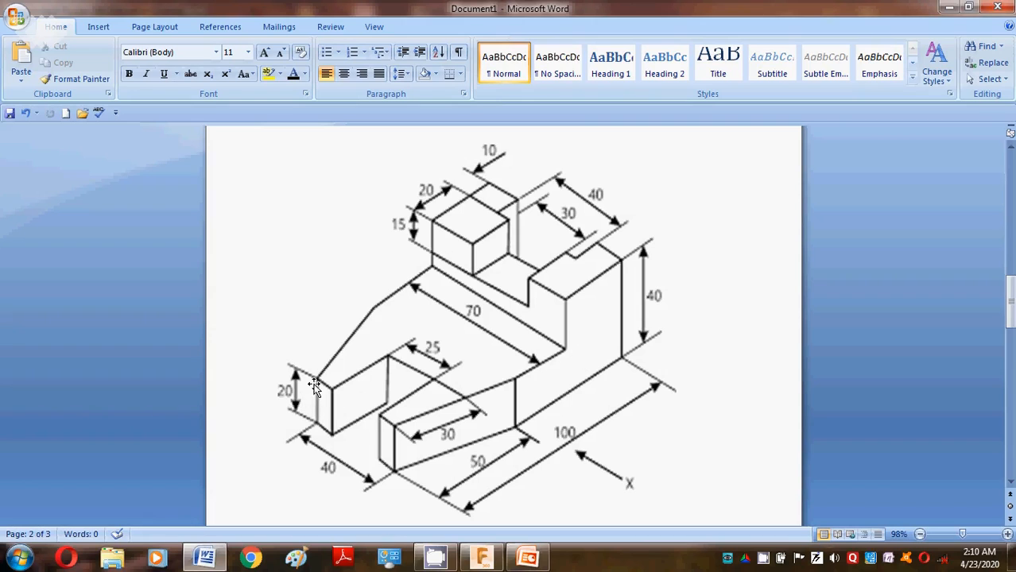
pyautogui.click(233, 557)
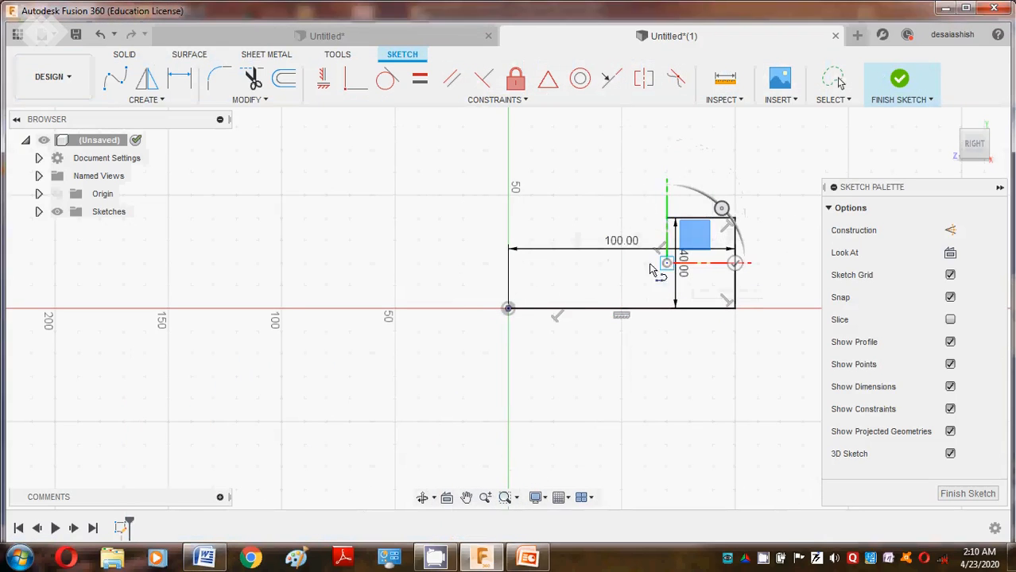
pyautogui.click(666, 262)
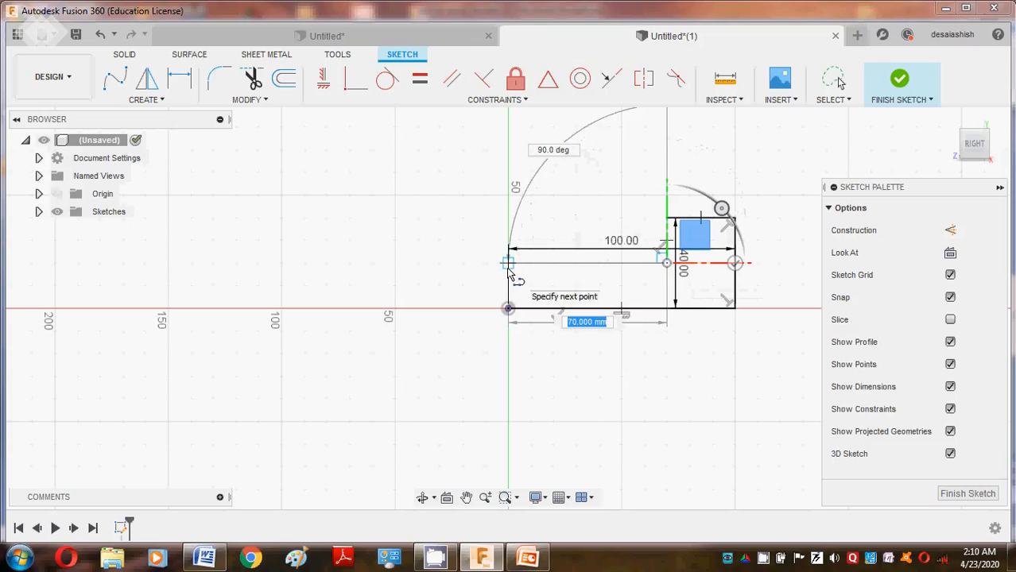
pyautogui.click(509, 263)
pyautogui.click(509, 308)
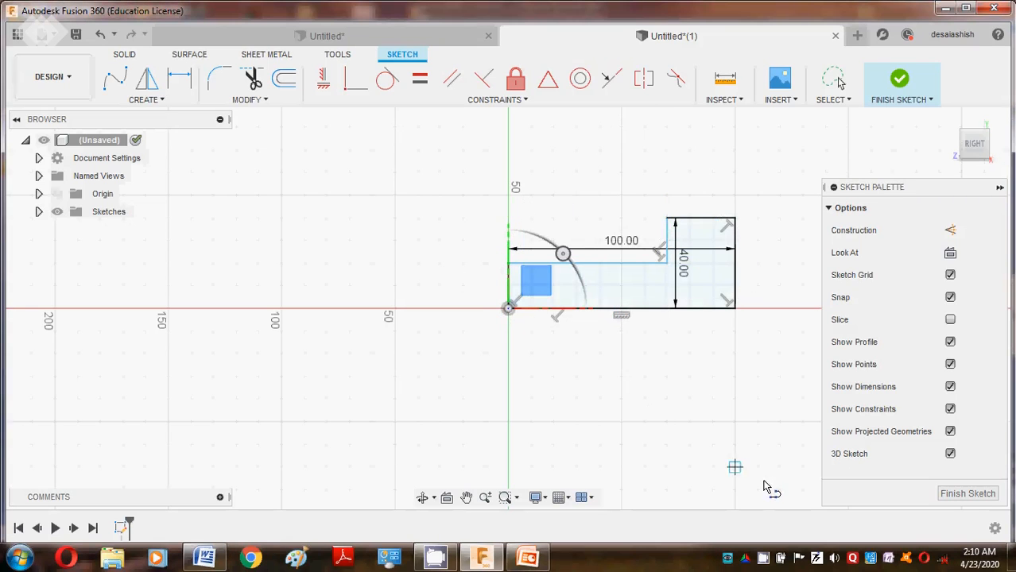
# Finish the sketch and extrude the stepped profile by -70 mm as a new body.
pyautogui.scroll(5, 622, 262)
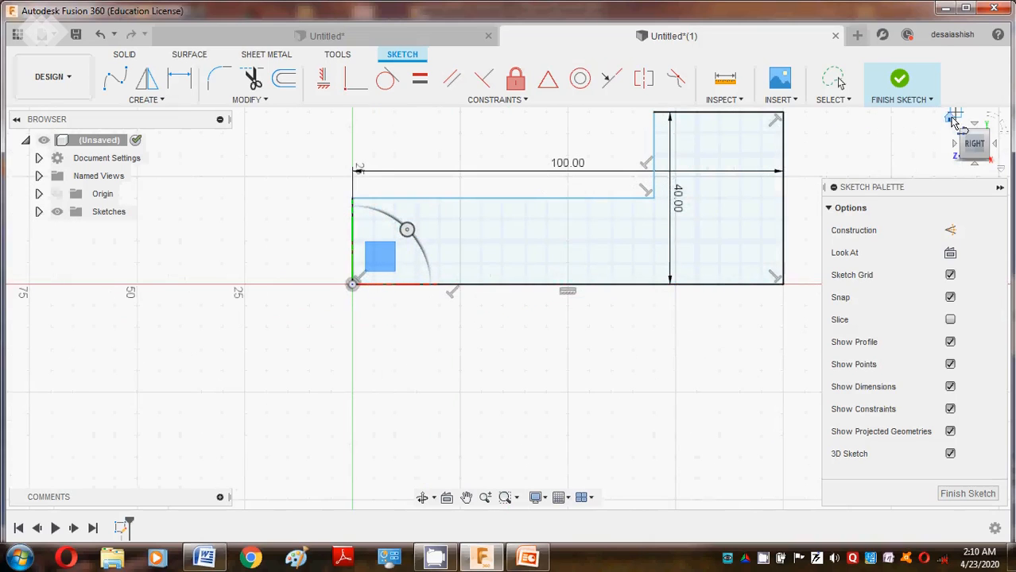
pyautogui.moveTo(954, 119); pyautogui.dragTo(875, 169)
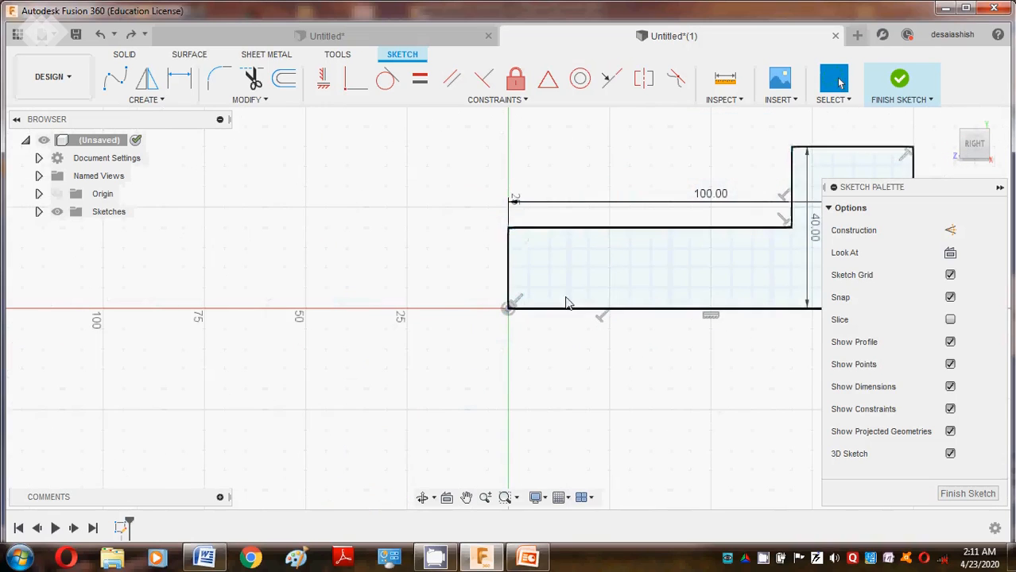
pyautogui.click(956, 493)
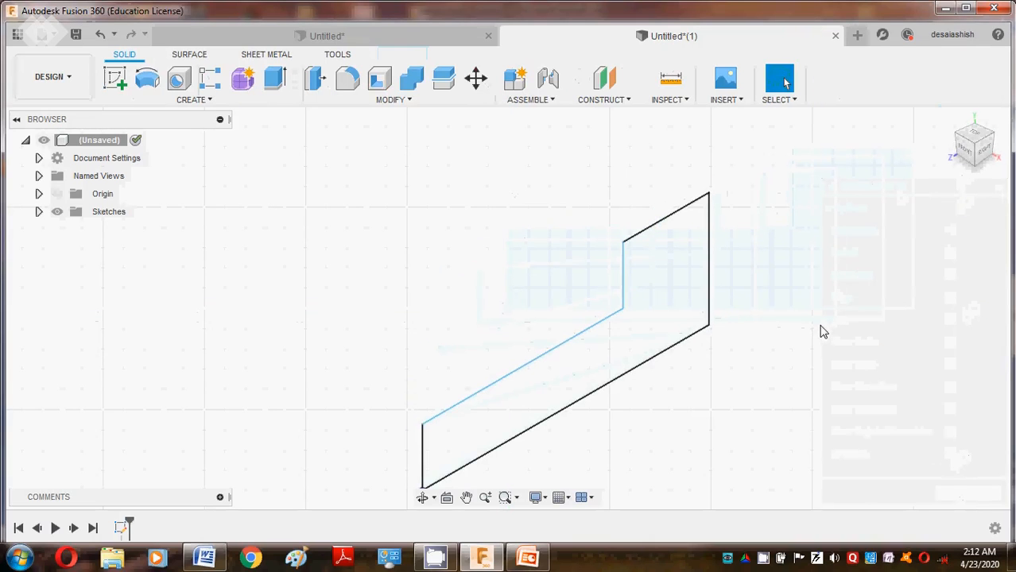
pyautogui.press('e')
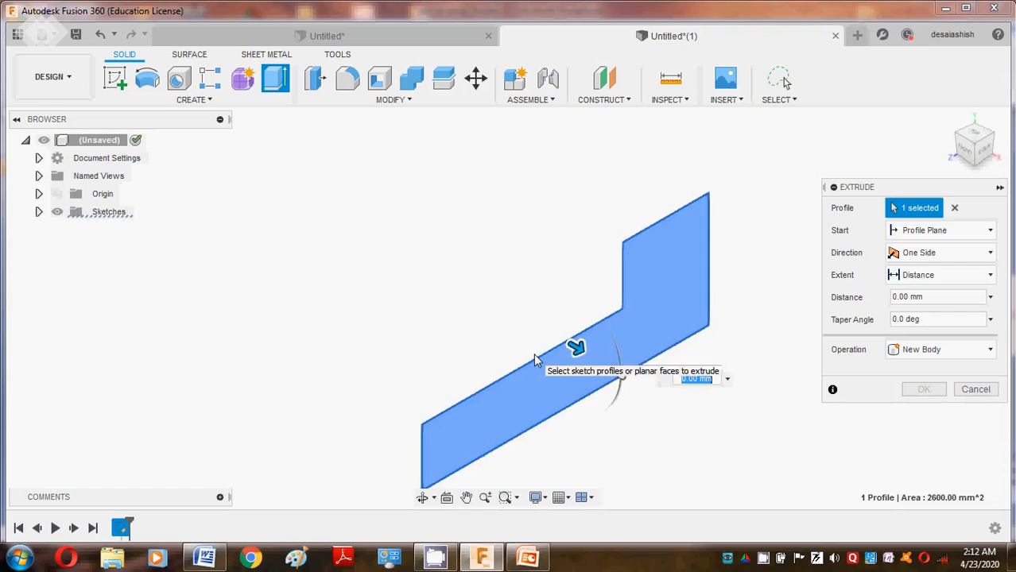
pyautogui.moveTo(578, 345); pyautogui.dragTo(326, 236)
pyautogui.write('-70')
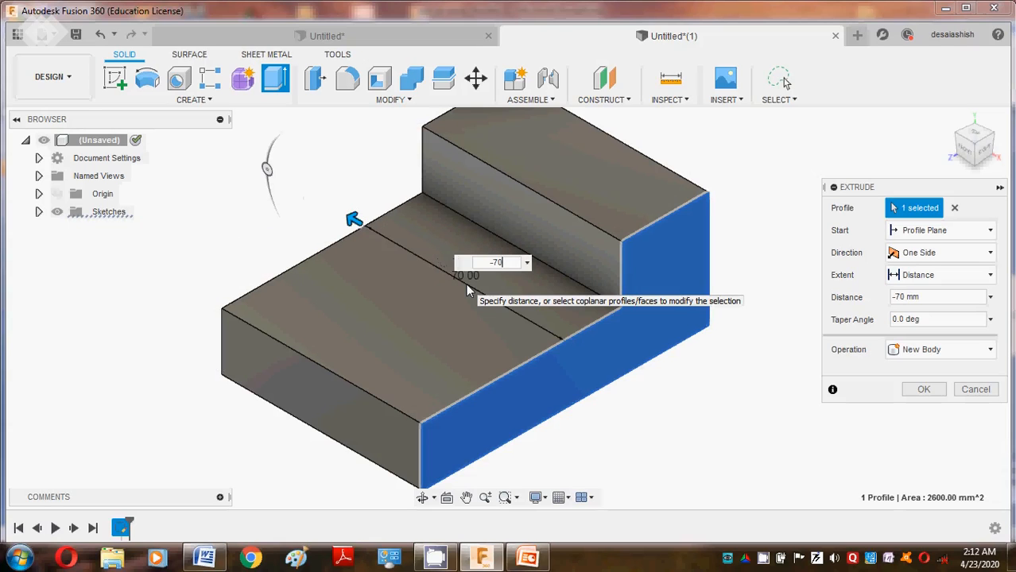
pyautogui.press('Return')
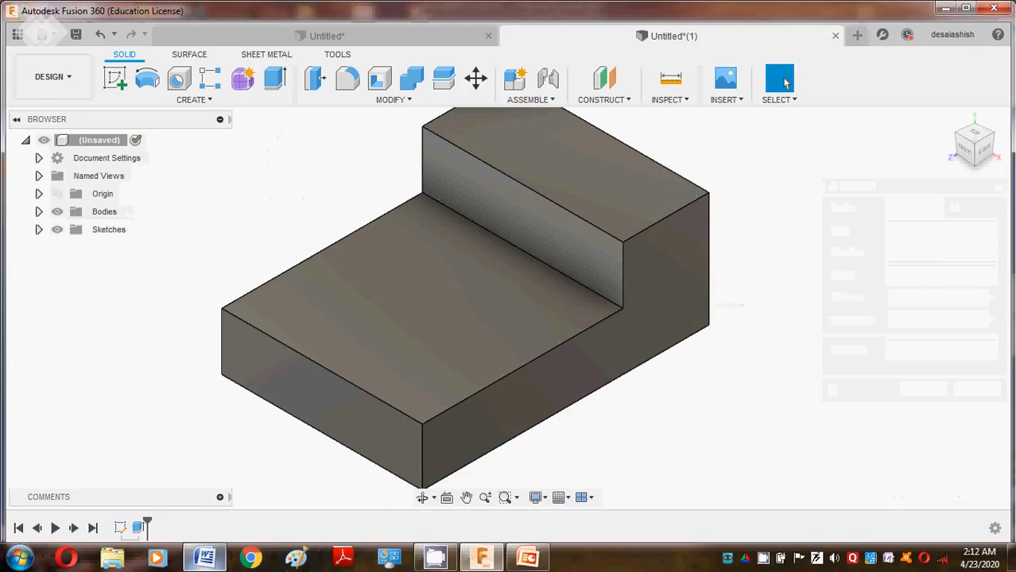
# Consult the Word drawing and start a sketch on the upper face of the body's lower step, seen in top view.
pyautogui.click(204, 557)
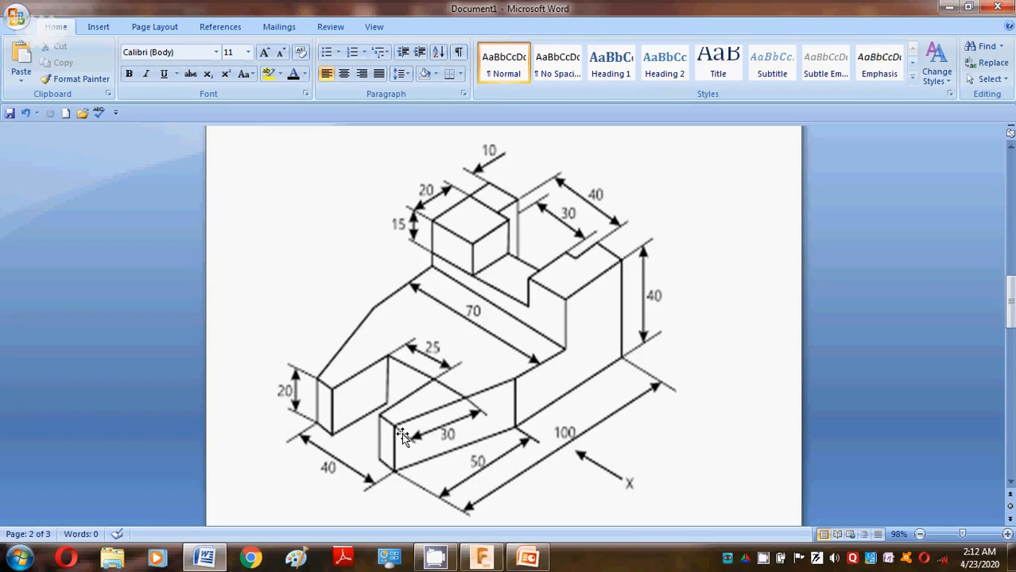
pyautogui.click(216, 561)
pyautogui.click(111, 81)
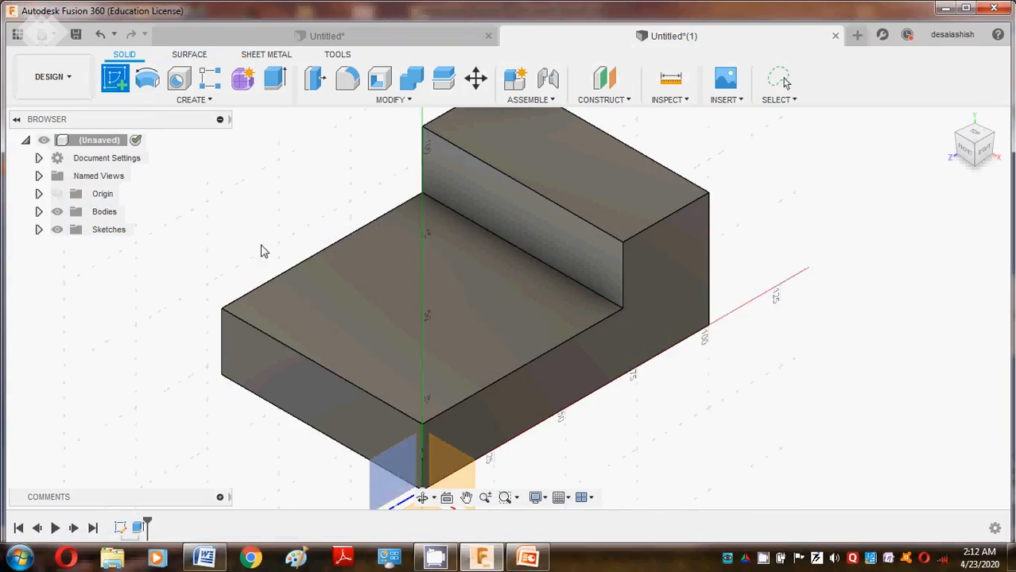
pyautogui.click(307, 295)
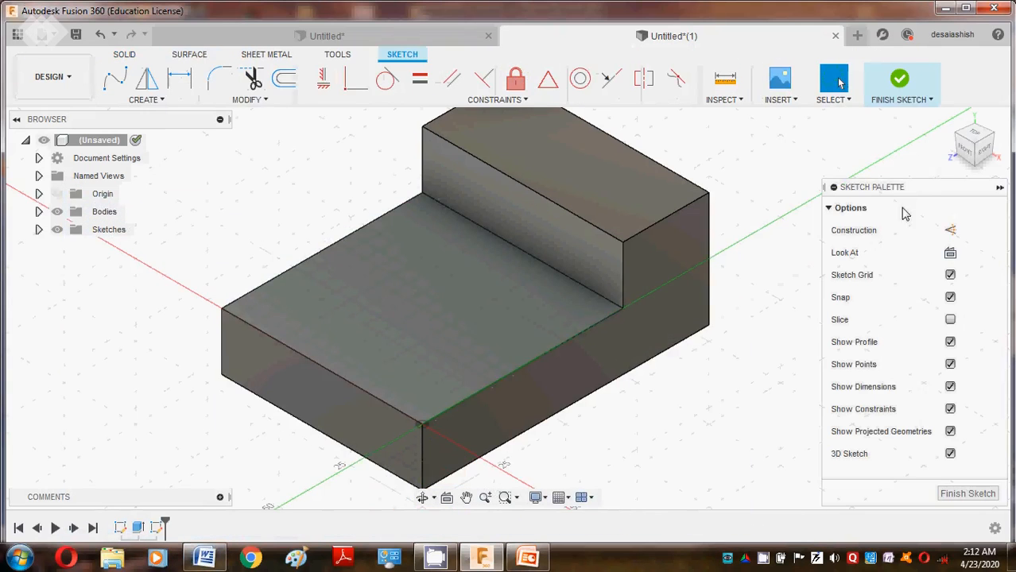
pyautogui.click(971, 141)
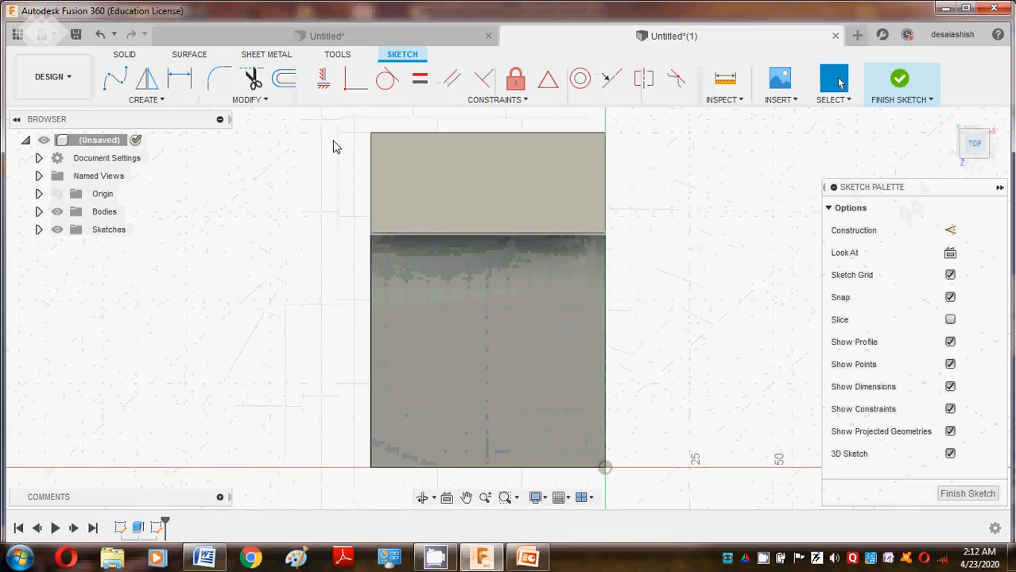
# Activate the Line tool and turn off the sketch's Snap option.
pyautogui.click(176, 99)
pyautogui.click(226, 113)
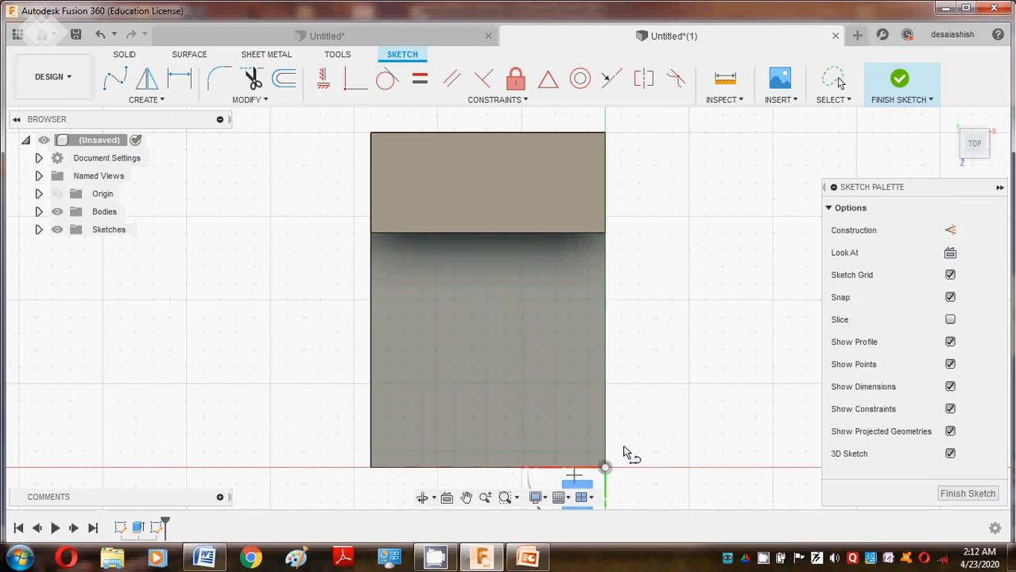
pyautogui.scroll(2, 627, 450)
pyautogui.scroll(2, 625, 447)
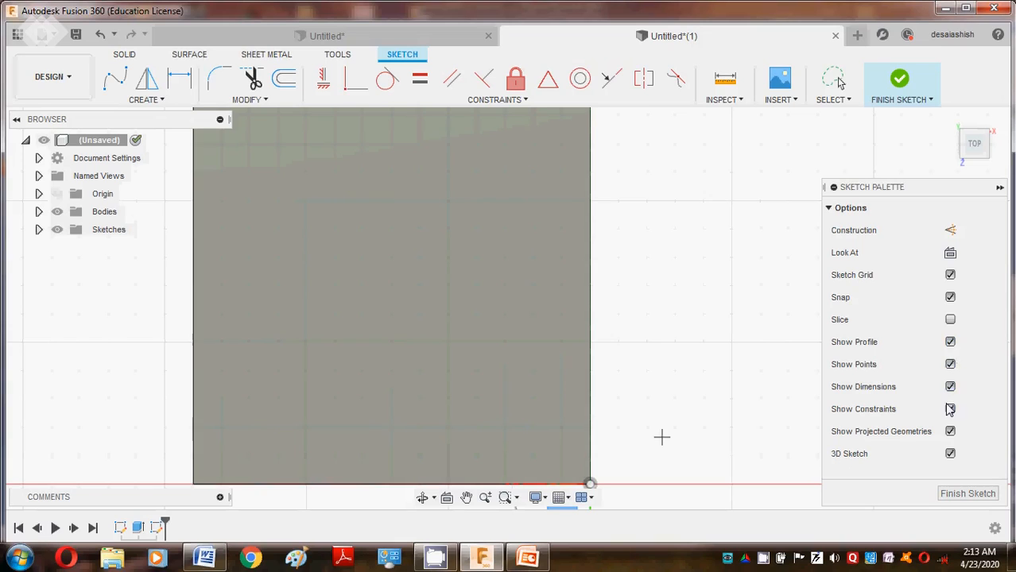
pyautogui.click(950, 298)
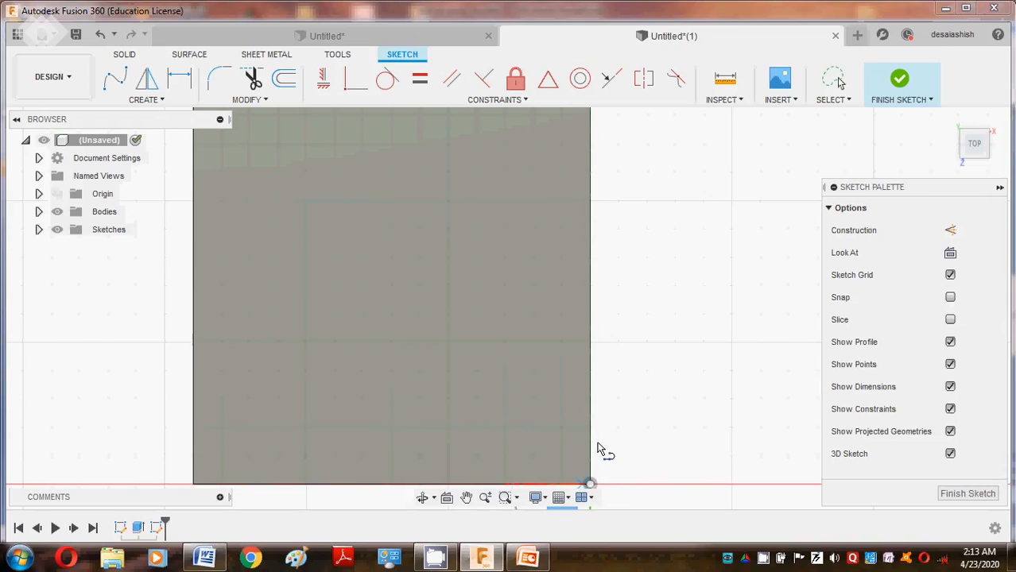
pyautogui.scroll(-1, 598, 446)
pyautogui.scroll(1, 619, 357)
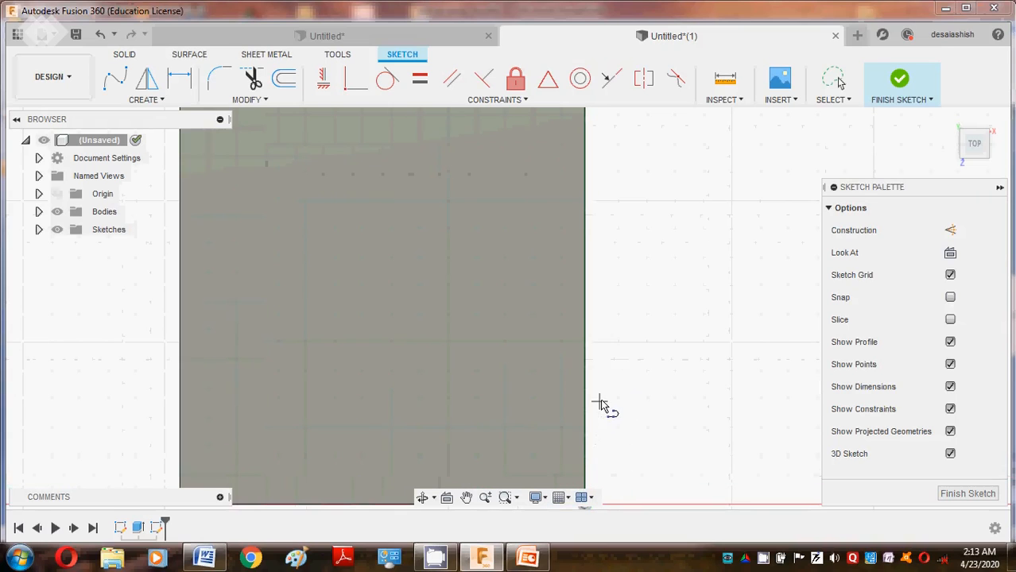
pyautogui.scroll(-2, 601, 406)
pyautogui.scroll(1, 608, 461)
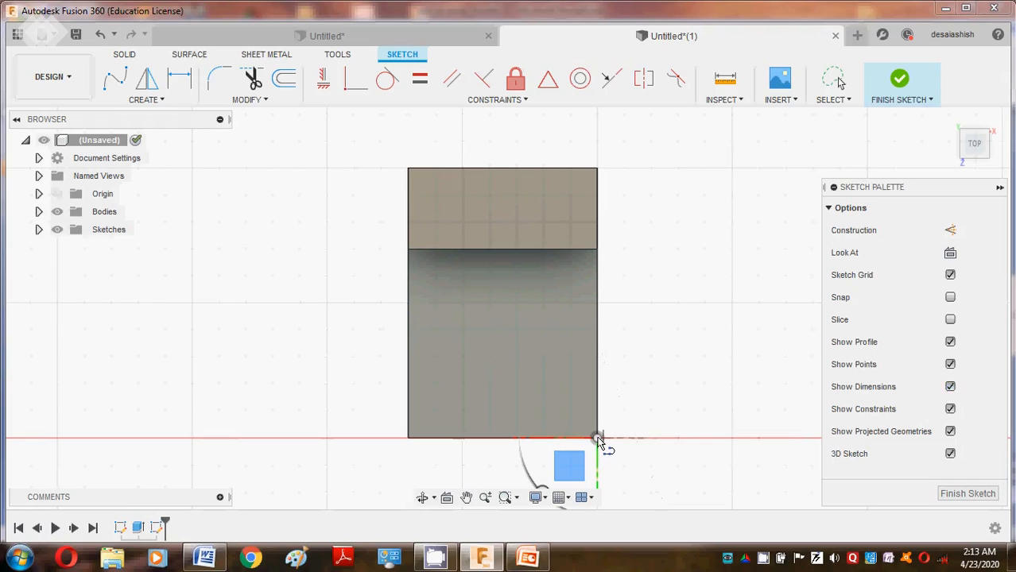
# Draw a 50 mm vertical line from the origin corner along the side edge of the lower step.
pyautogui.click(597, 438)
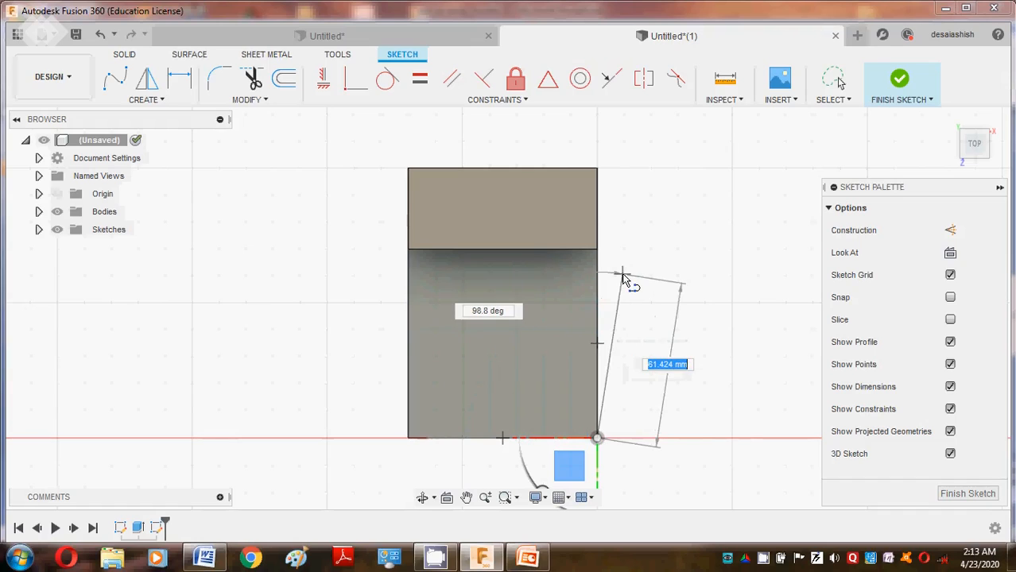
pyautogui.write('50')
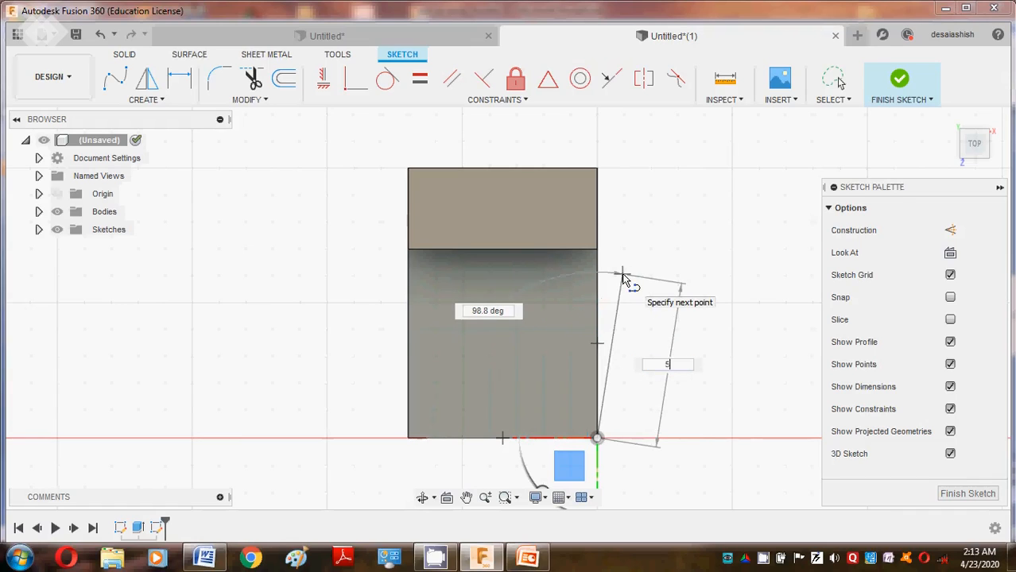
pyautogui.press('Tab')
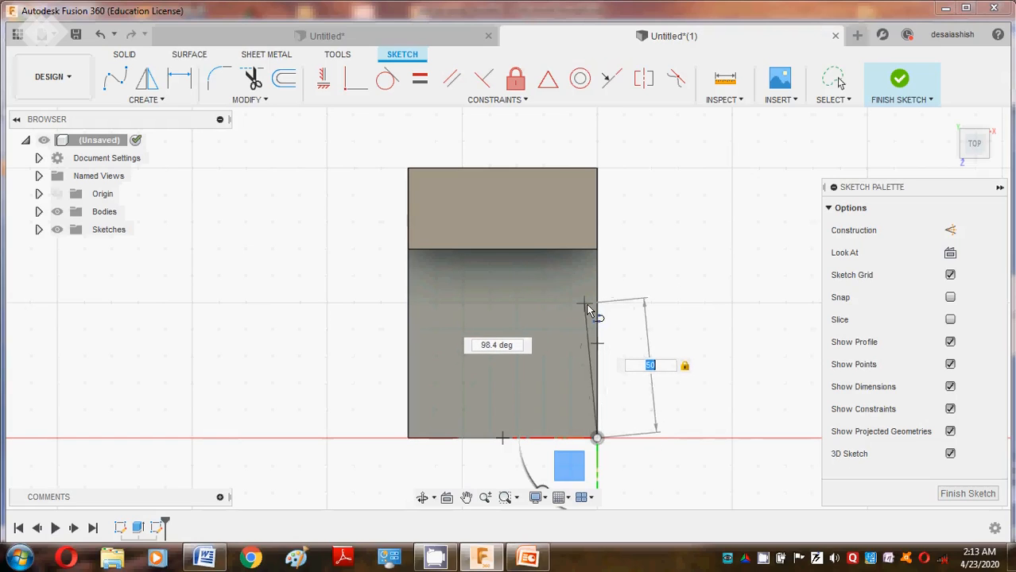
pyautogui.click(595, 304)
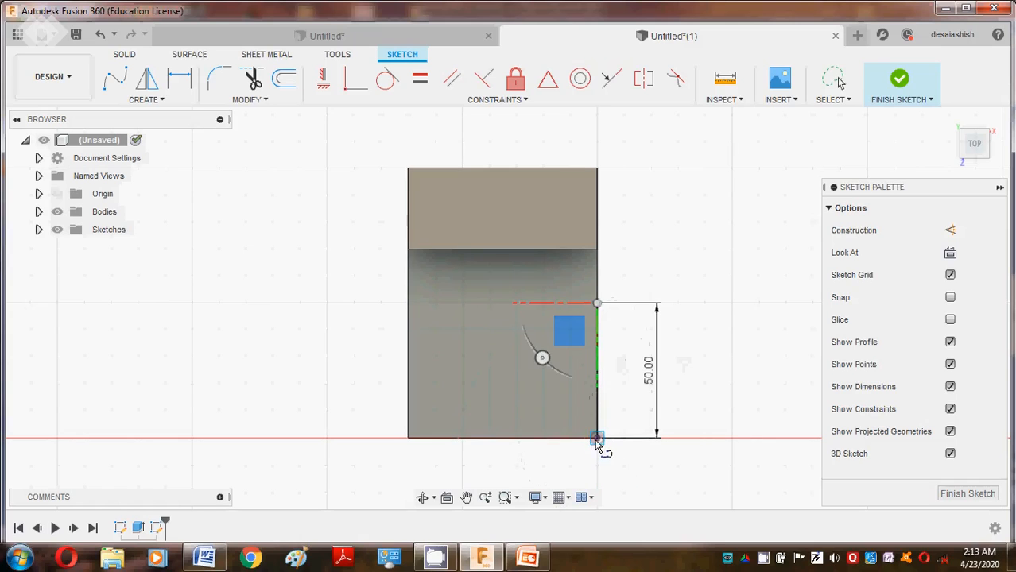
pyautogui.click(597, 438)
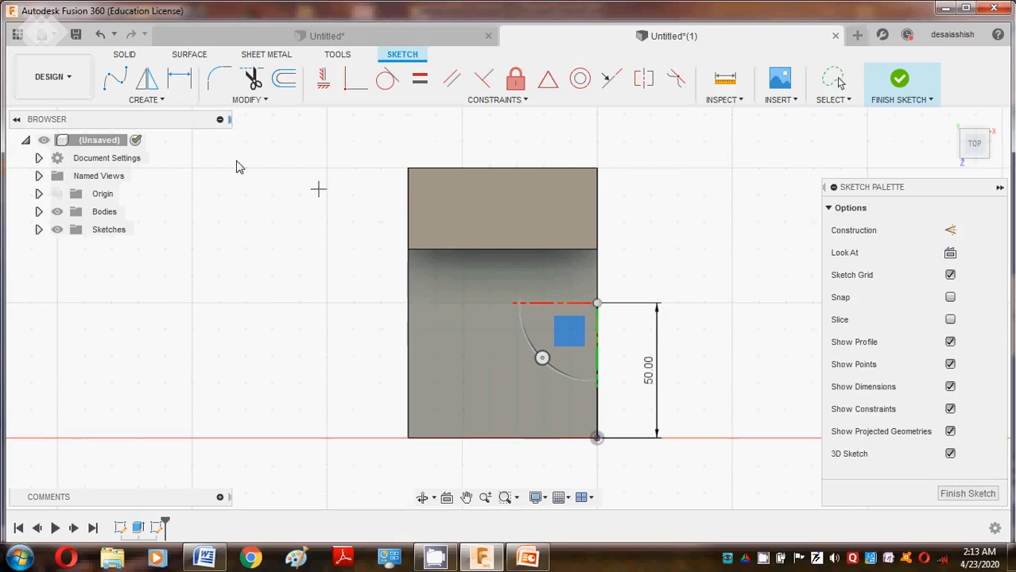
pyautogui.press('Escape')
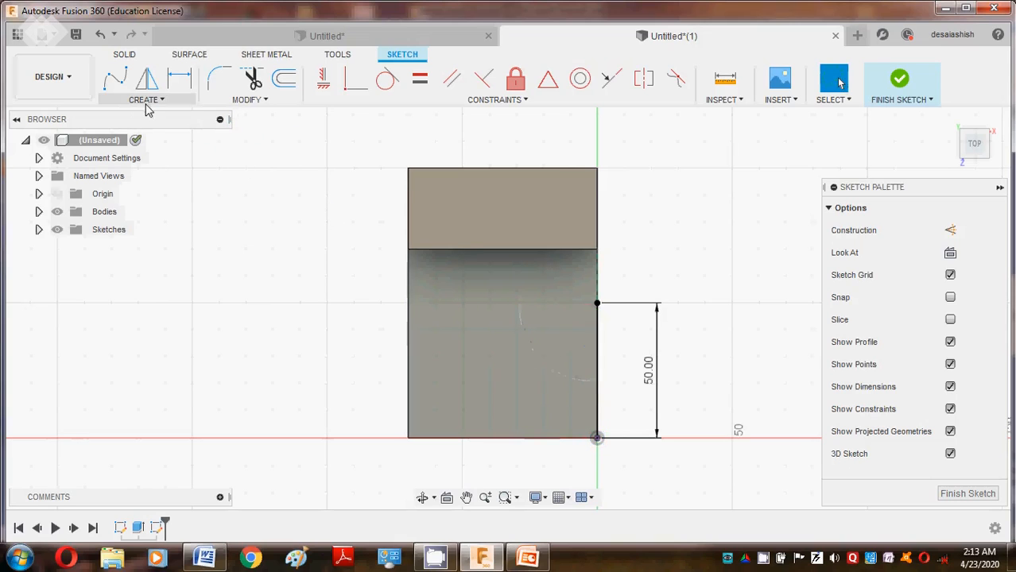
# Draw a 15 mm line from the origin corner inward along the front edge of the lower step.
pyautogui.click(156, 109)
pyautogui.click(156, 129)
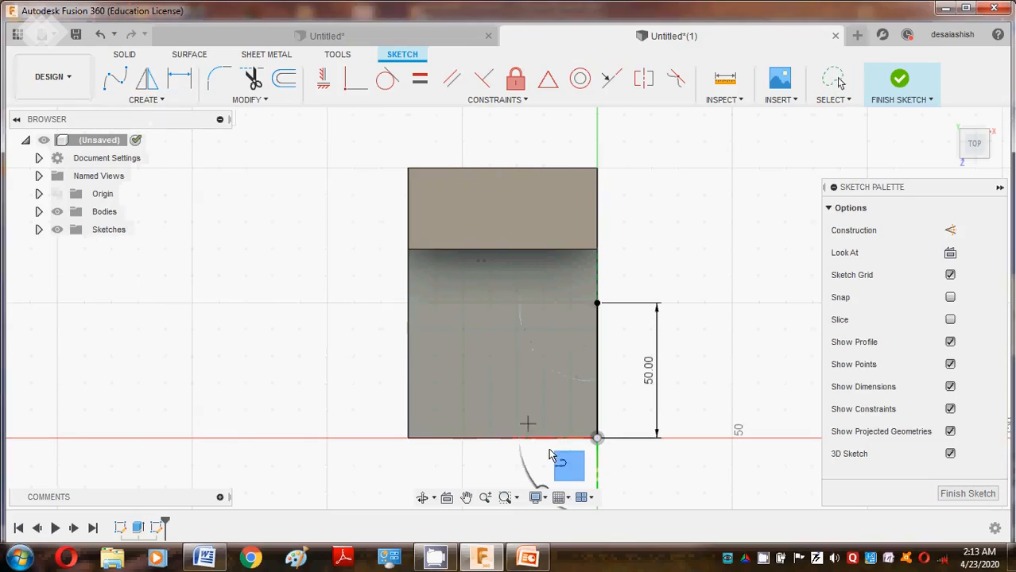
pyautogui.click(597, 438)
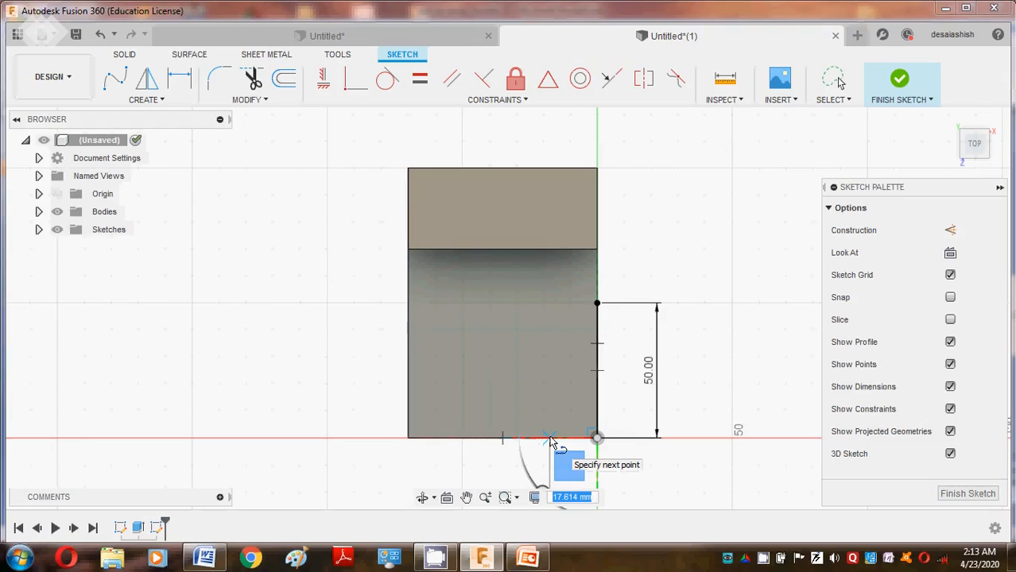
pyautogui.write('15')
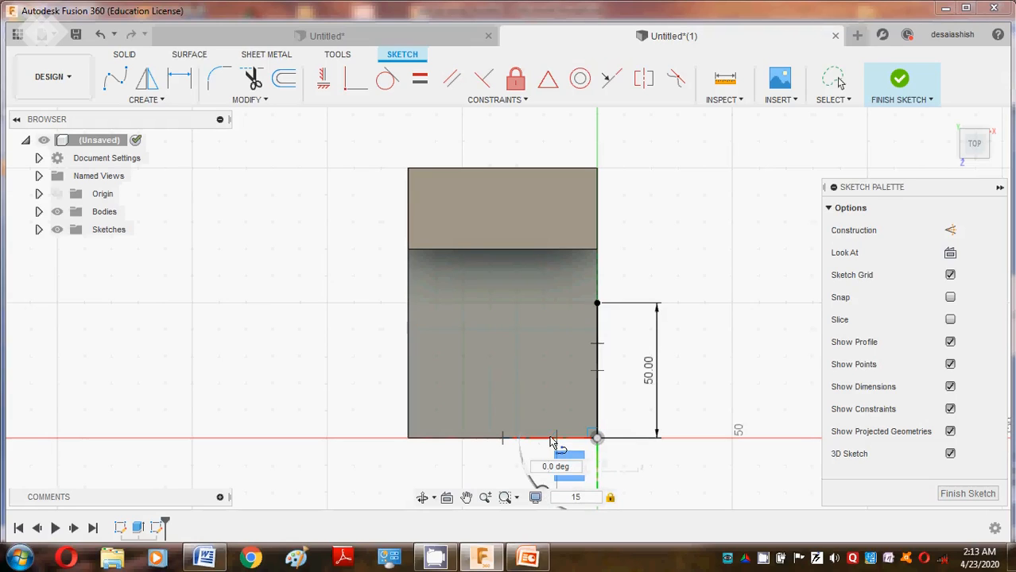
pyautogui.press('Return')
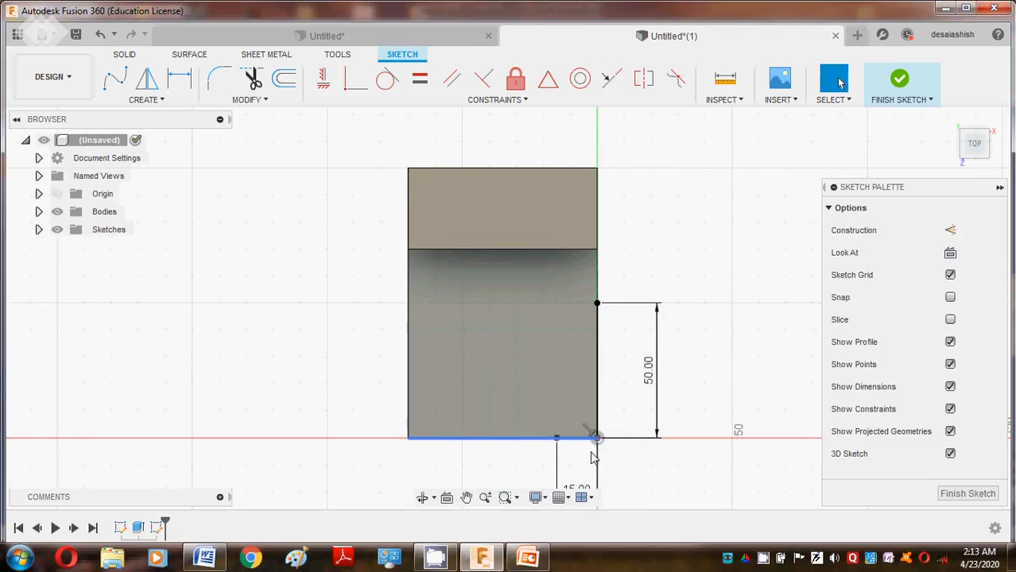
pyautogui.press('Escape')
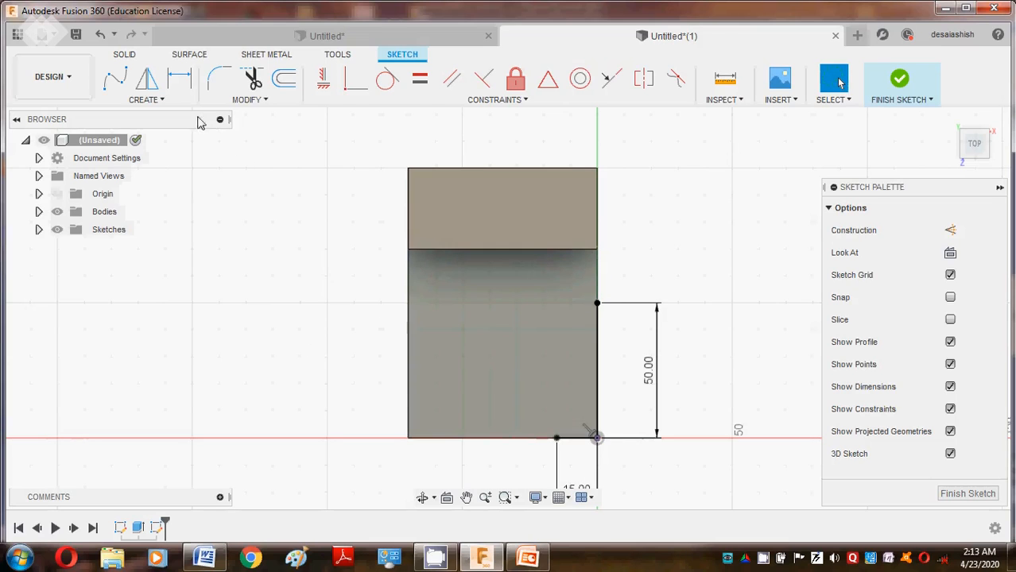
# Draw a 15 mm line from the opposite front corner inward along the same front edge.
pyautogui.click(175, 106)
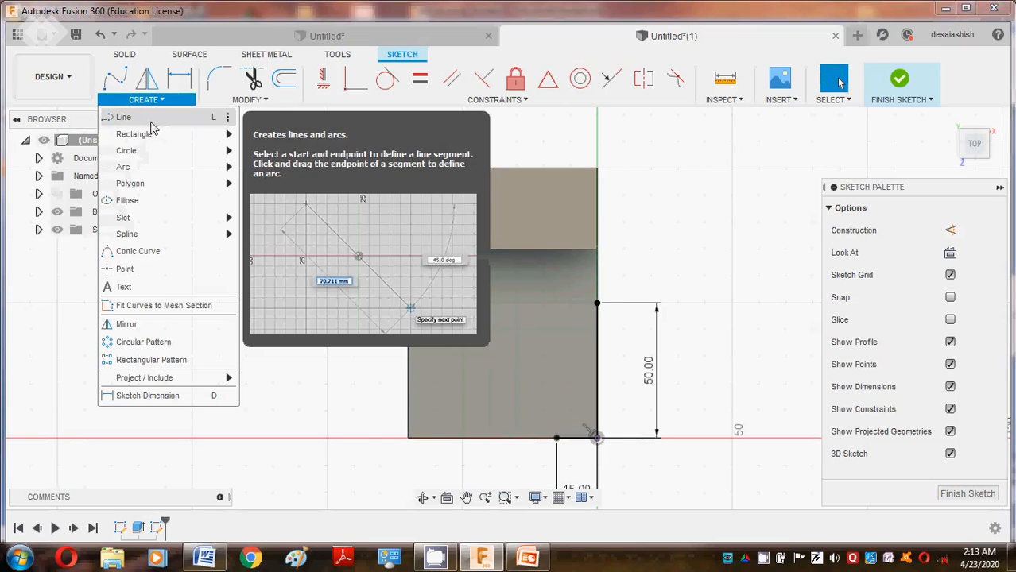
pyautogui.click(147, 119)
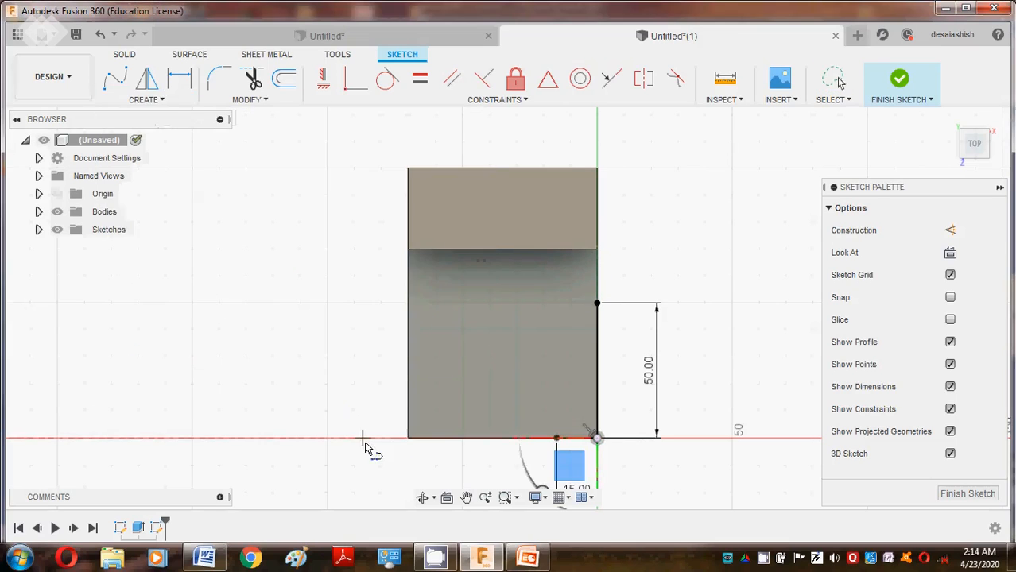
pyautogui.click(444, 445)
pyautogui.write('15')
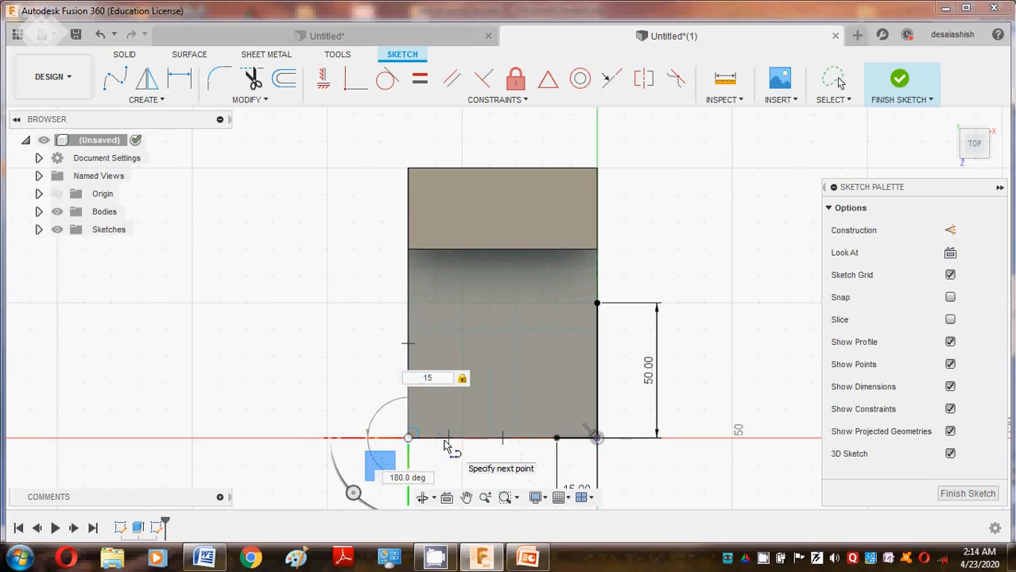
pyautogui.press('Return')
pyautogui.press('Escape')
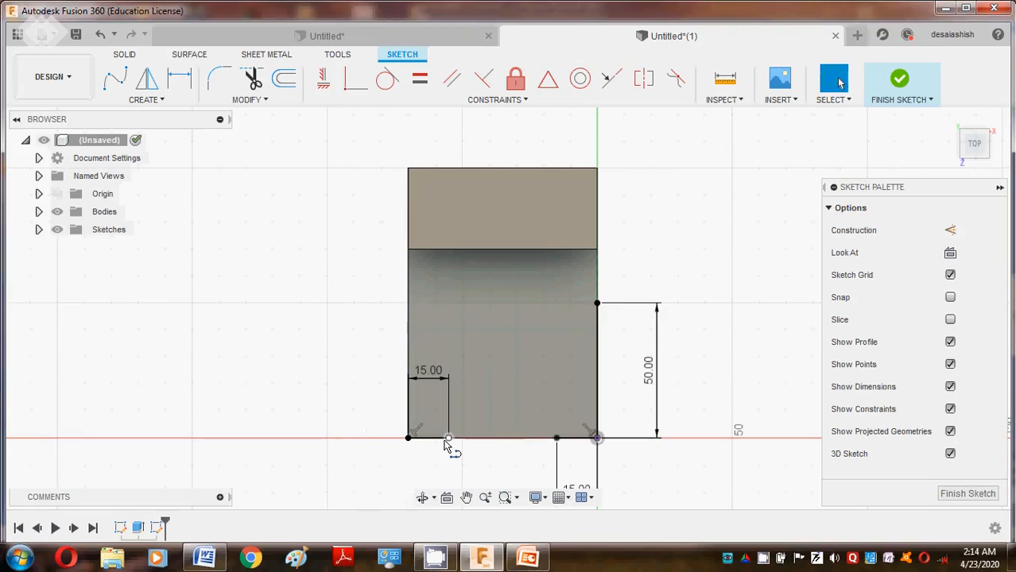
# Draw two slanted lines from the inner ends of the 15 mm lines to the side edges, level with the 50 mm line's end.
pyautogui.click(148, 99)
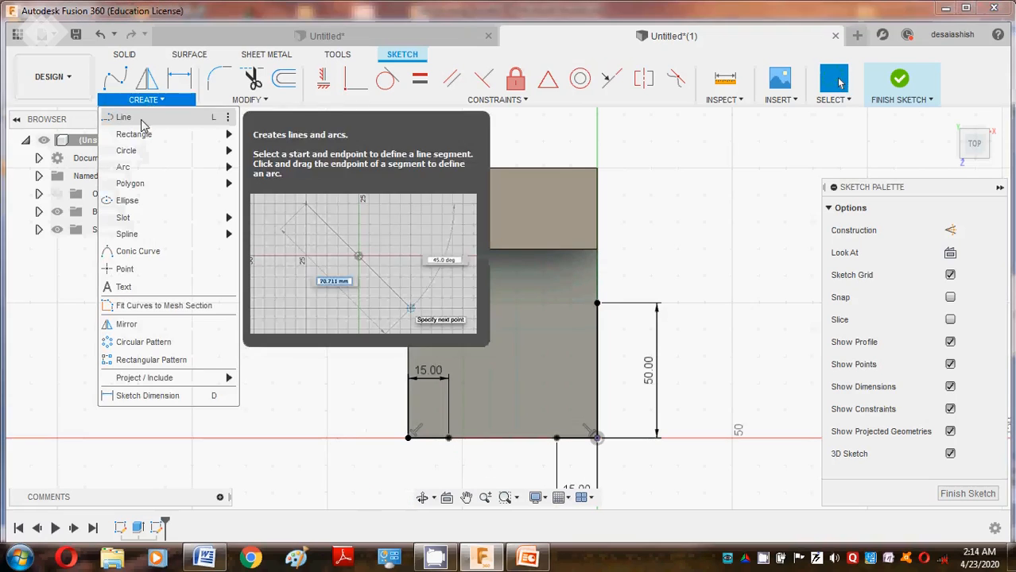
pyautogui.click(128, 115)
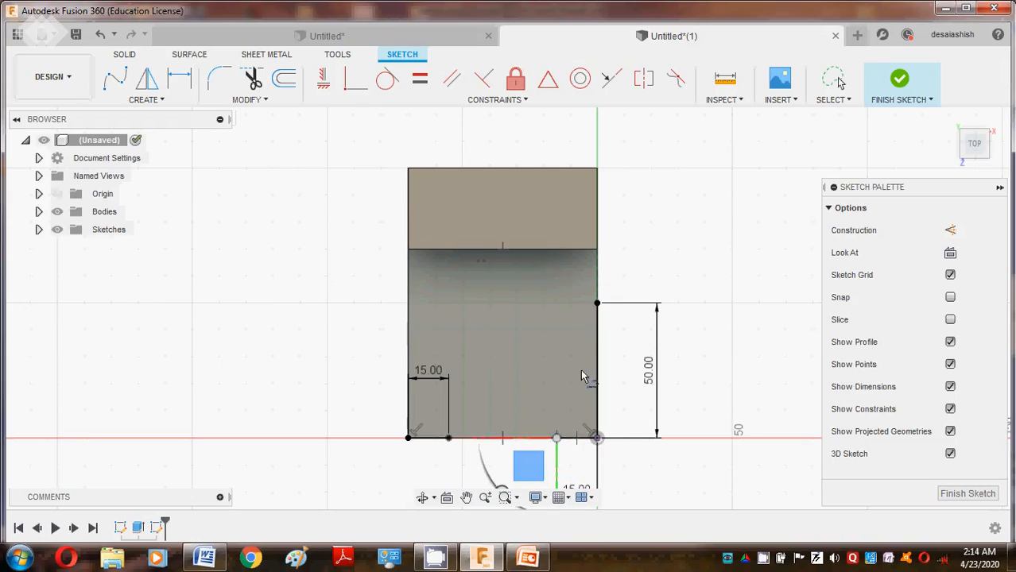
pyautogui.click(597, 302)
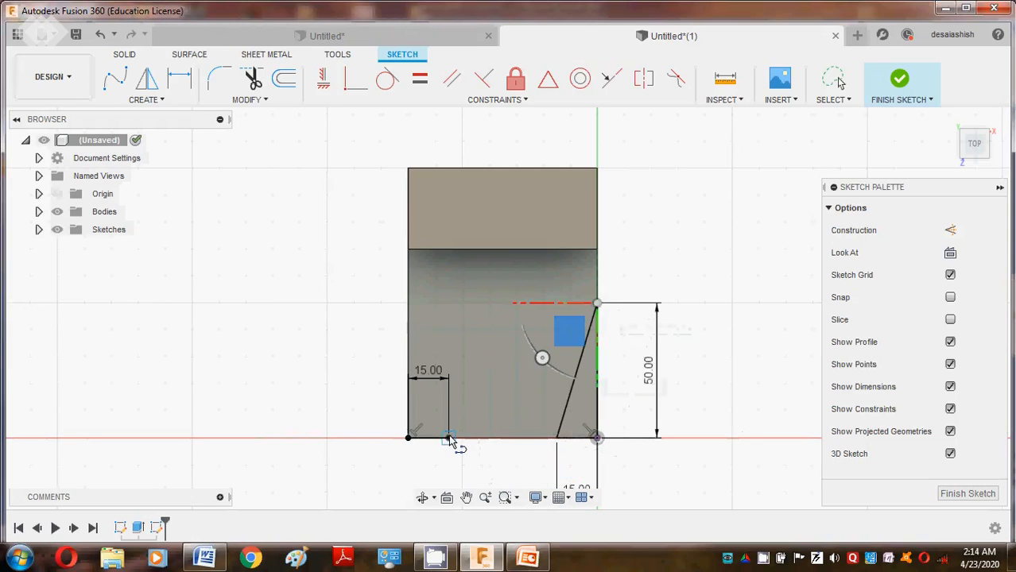
pyautogui.click(448, 438)
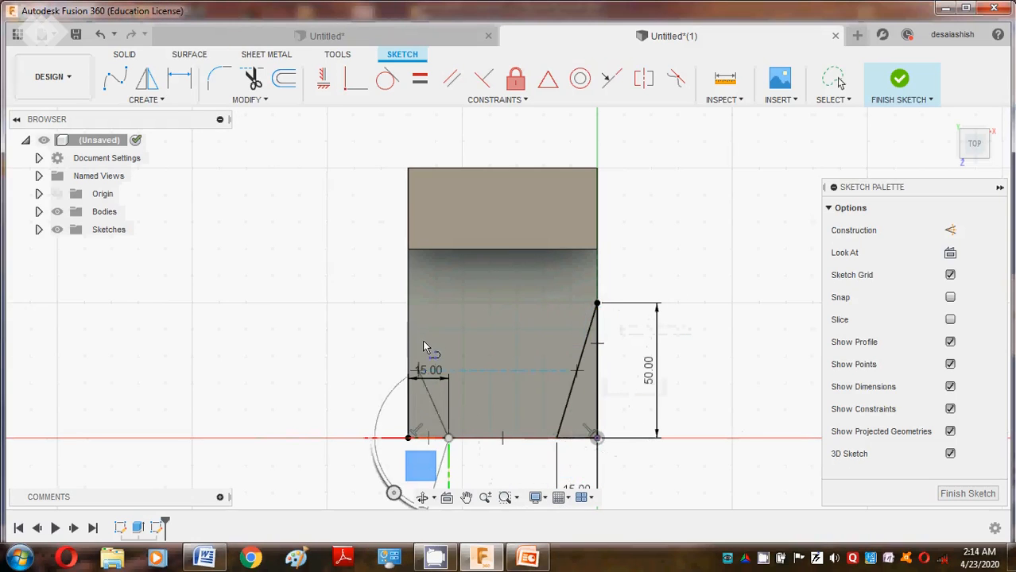
pyautogui.click(409, 303)
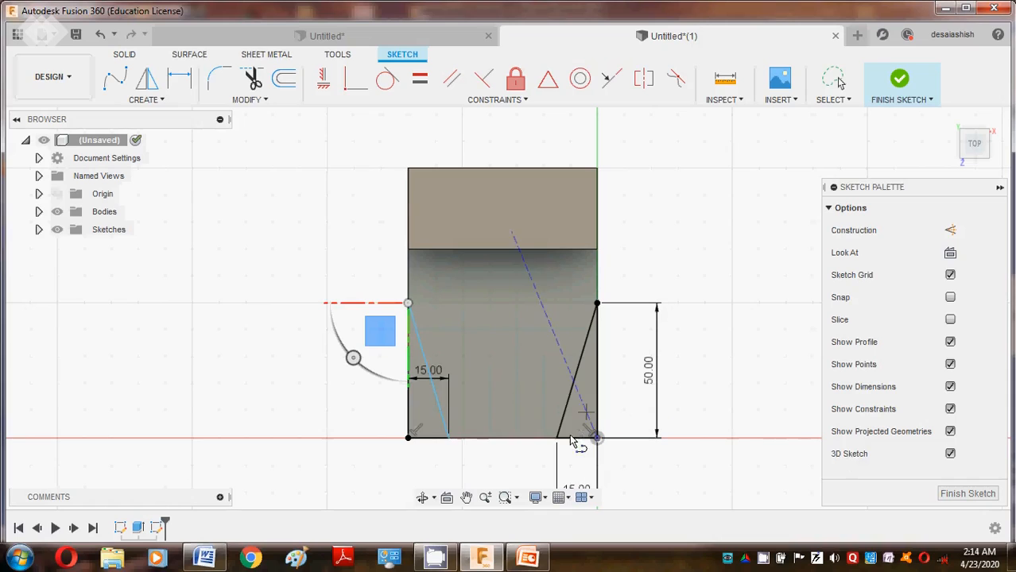
pyautogui.press('Escape')
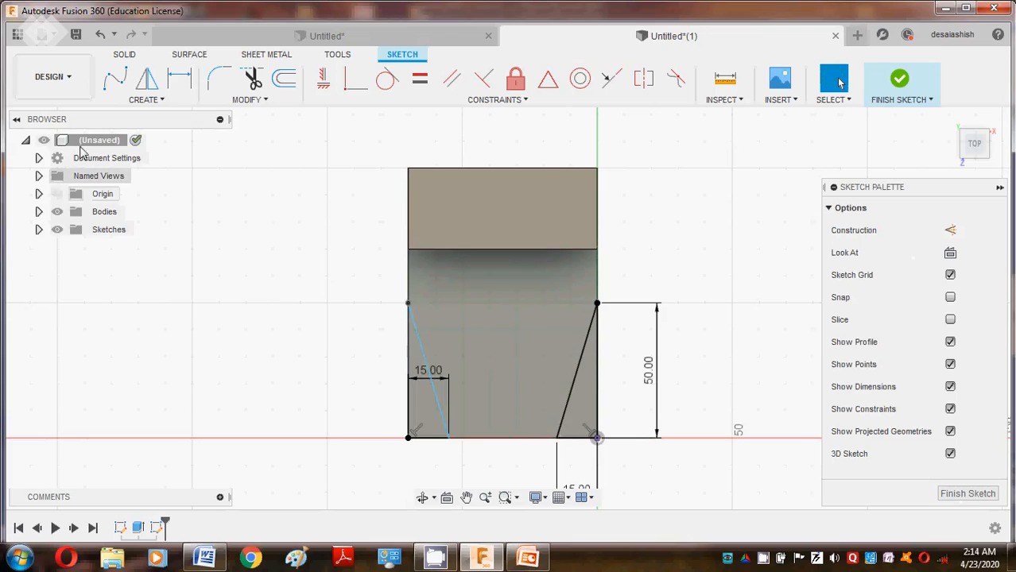
# Draw a center rectangle 25 mm wide and 60 mm long, centred on the midpoint of the front edge.
pyautogui.click(141, 99)
pyautogui.moveTo(135, 133)
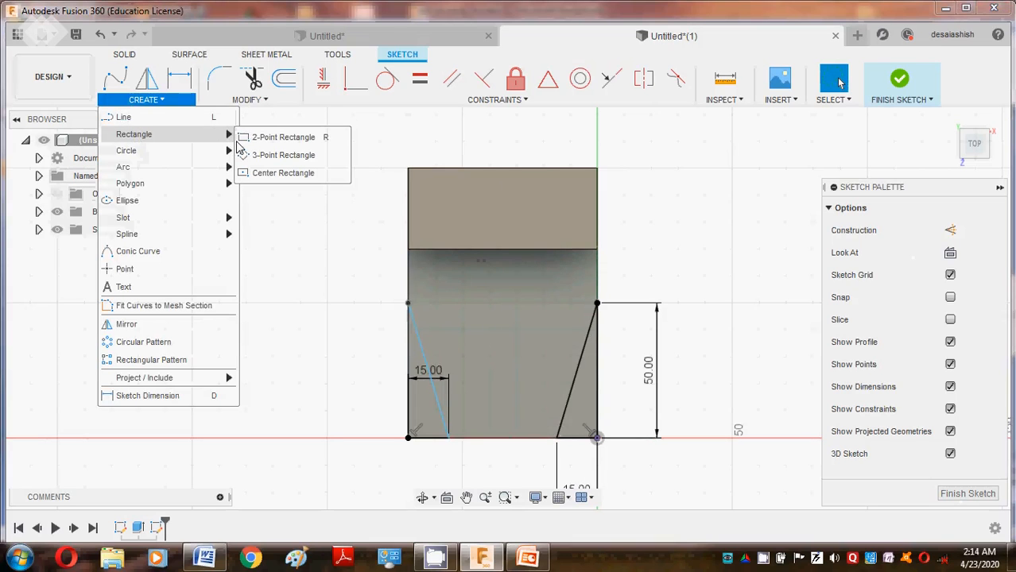
pyautogui.click(262, 152)
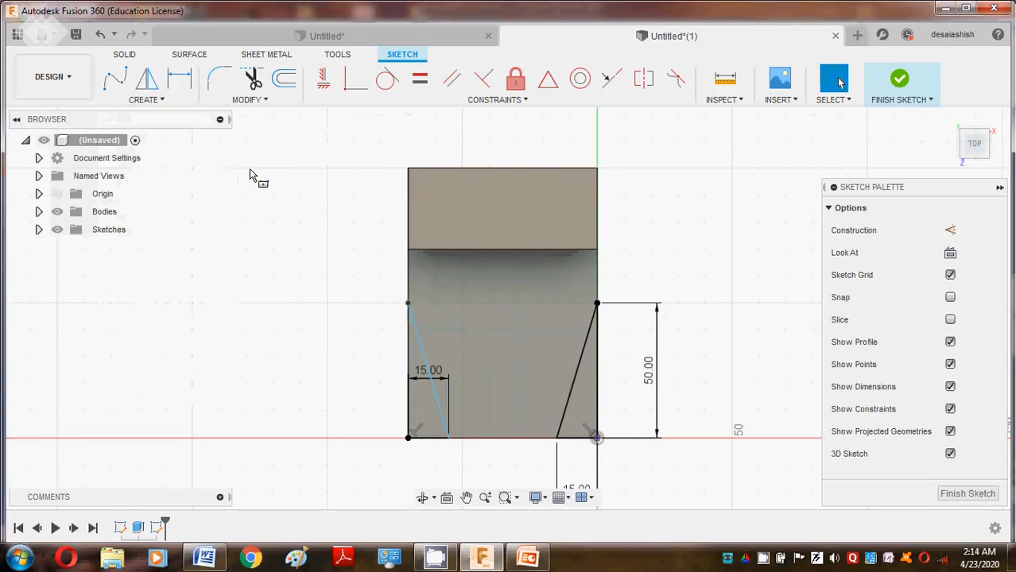
pyautogui.click(502, 438)
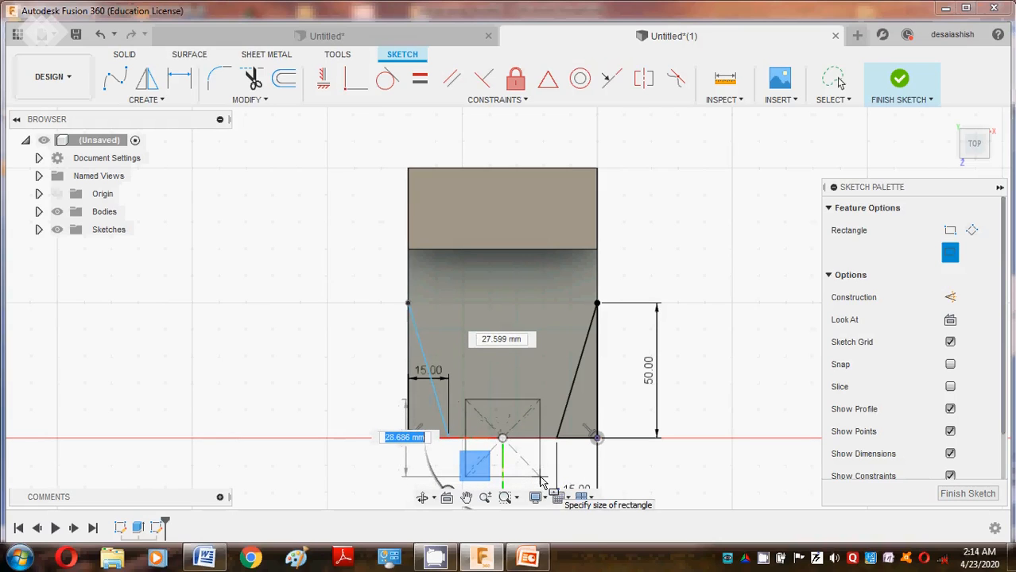
pyautogui.write('60')
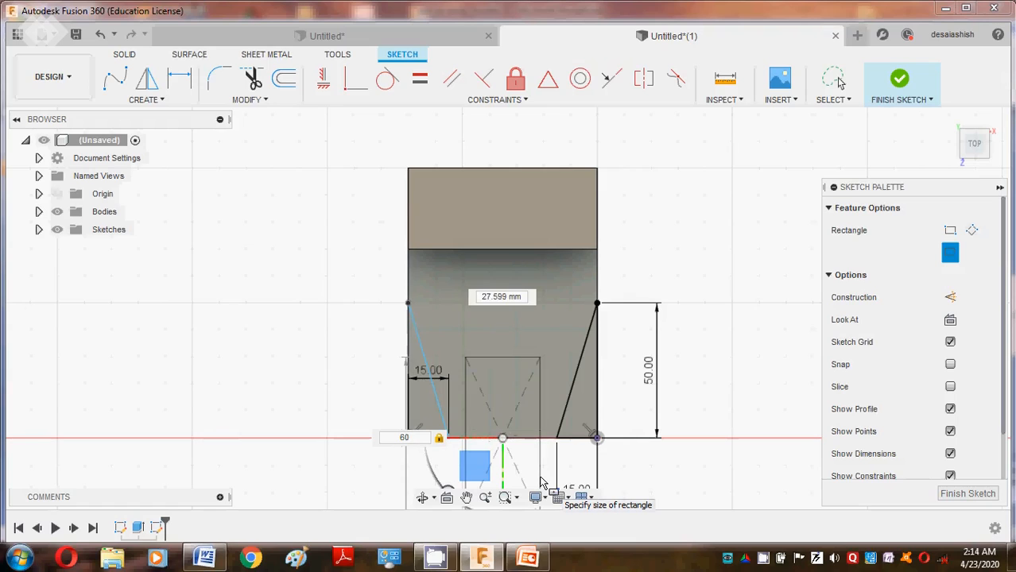
pyautogui.press('Tab')
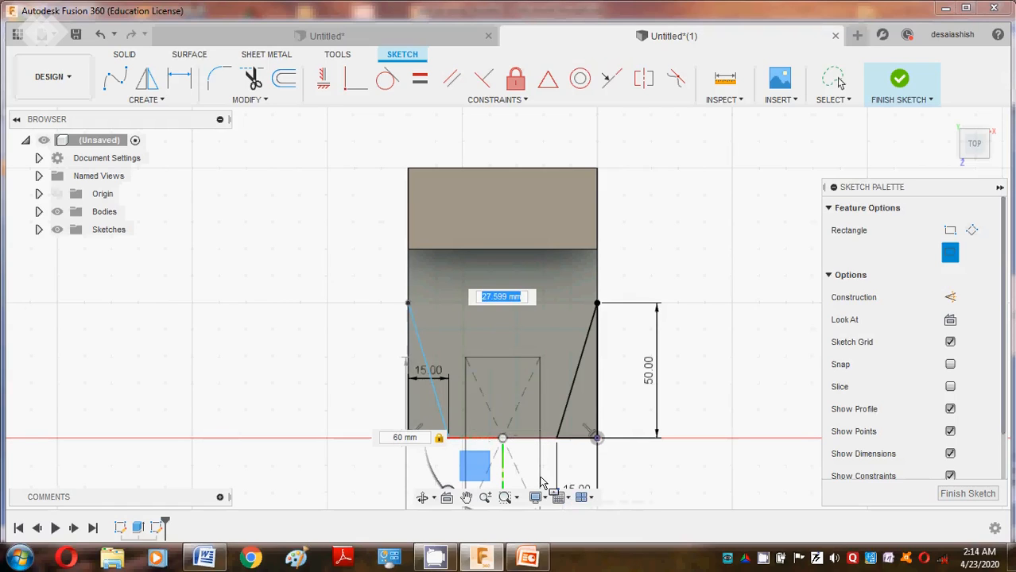
pyautogui.write('3')
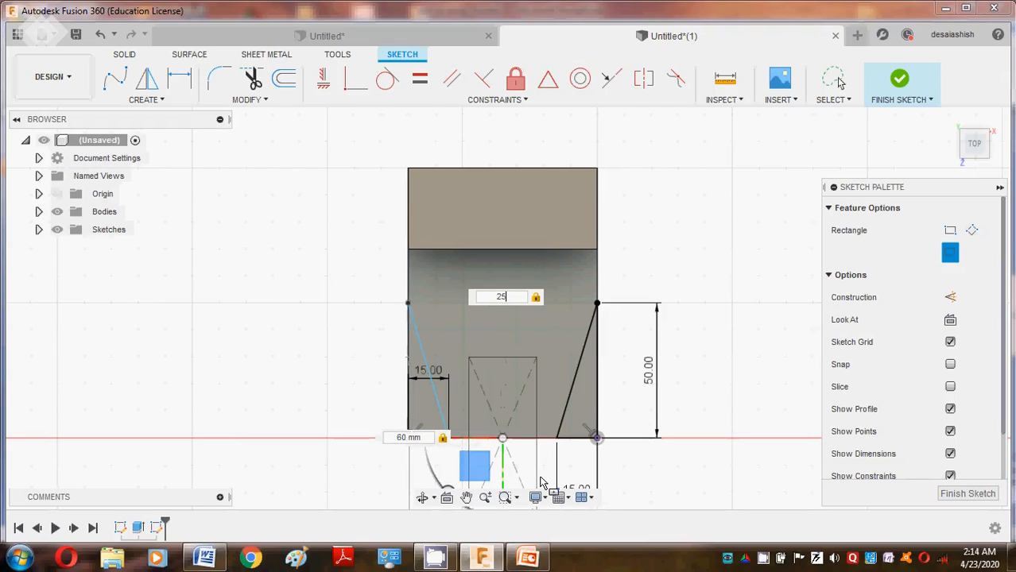
pyautogui.press('Return')
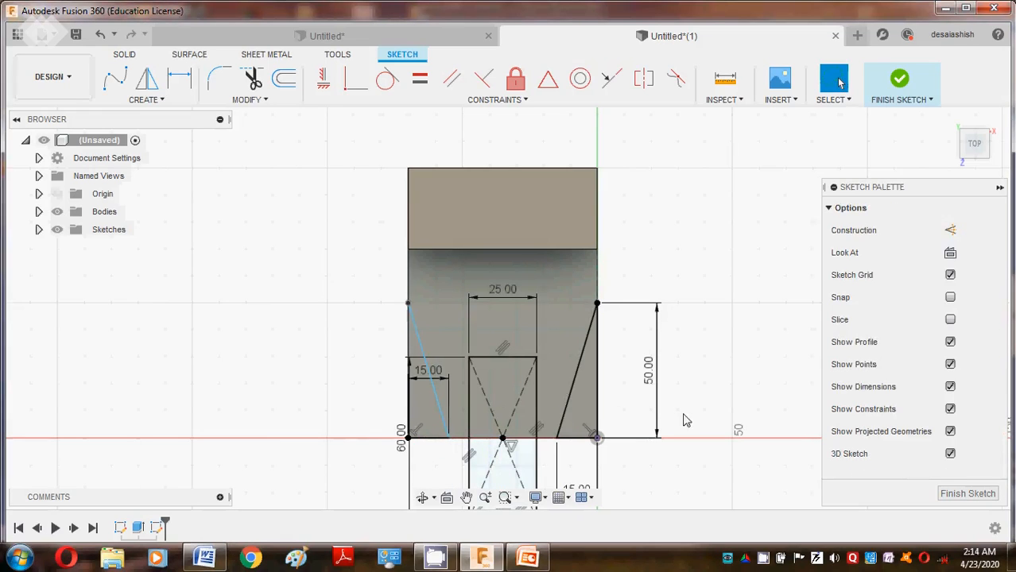
# Finish the sketch and extrude the two corner triangles and the slot's inner rectangle by -80 mm as a cut.
pyautogui.click(972, 494)
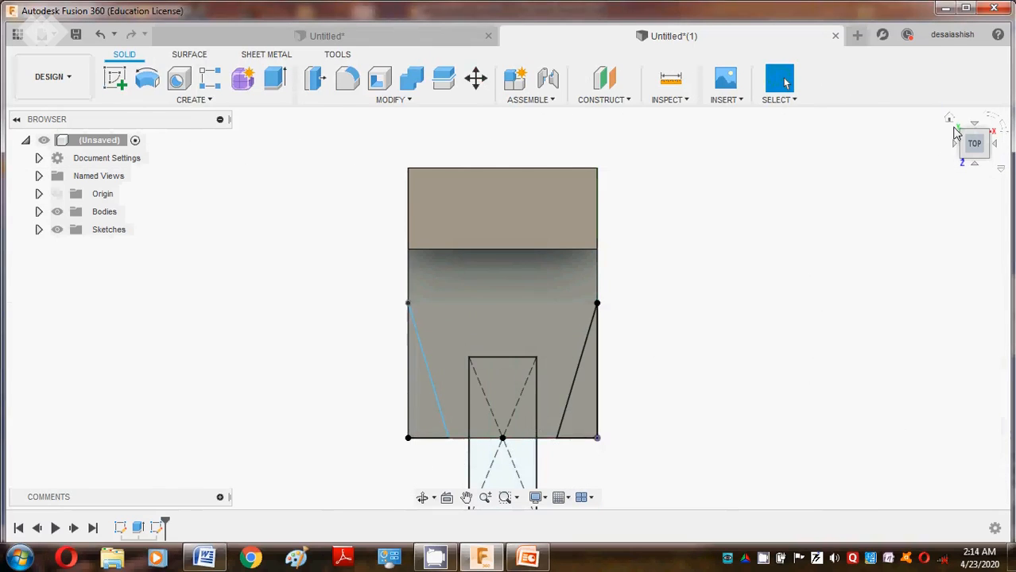
pyautogui.click(951, 120)
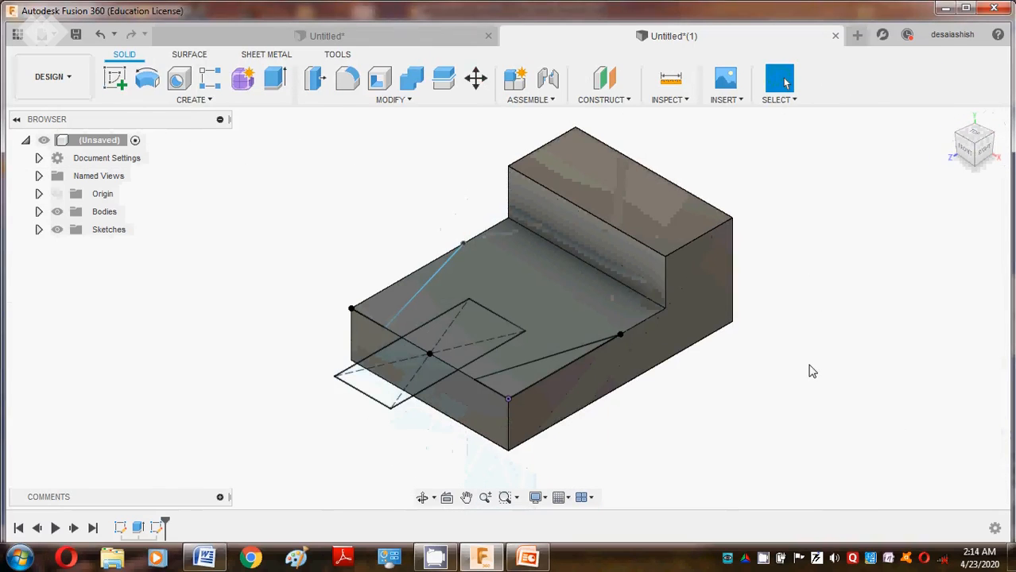
pyautogui.press('e')
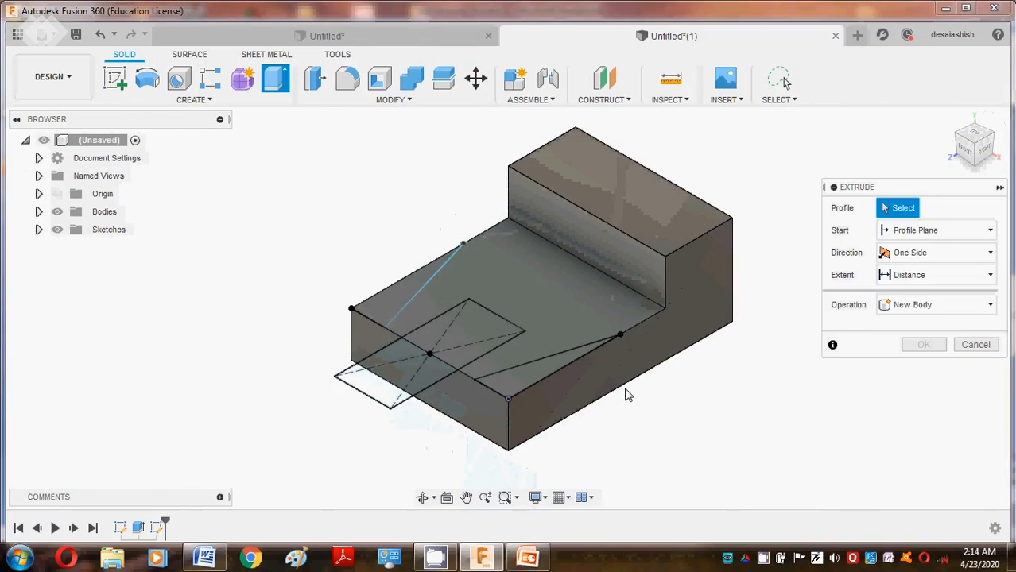
pyautogui.click(531, 371)
pyautogui.click(462, 338)
pyautogui.click(406, 296)
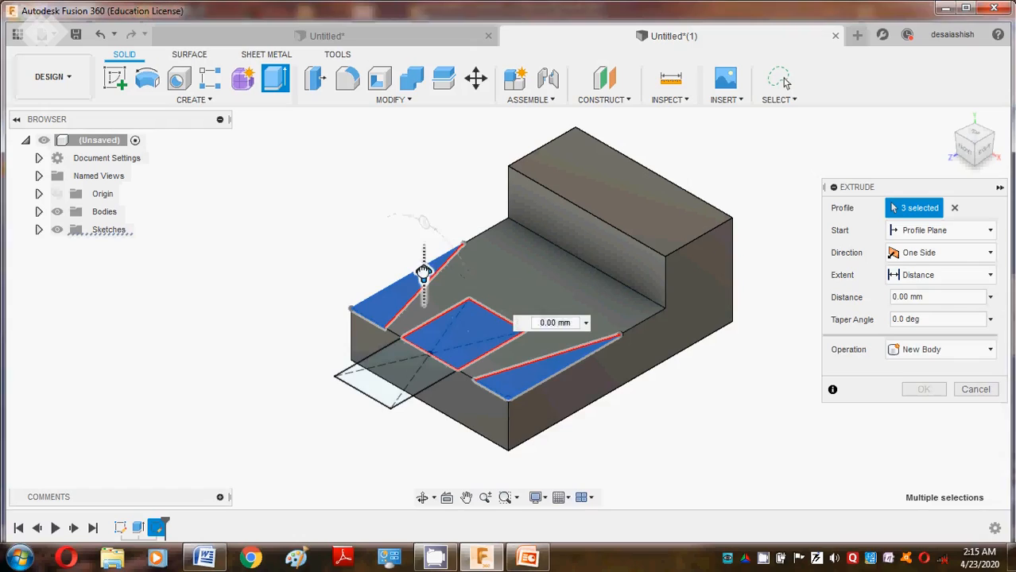
pyautogui.moveTo(424, 274); pyautogui.dragTo(412, 475)
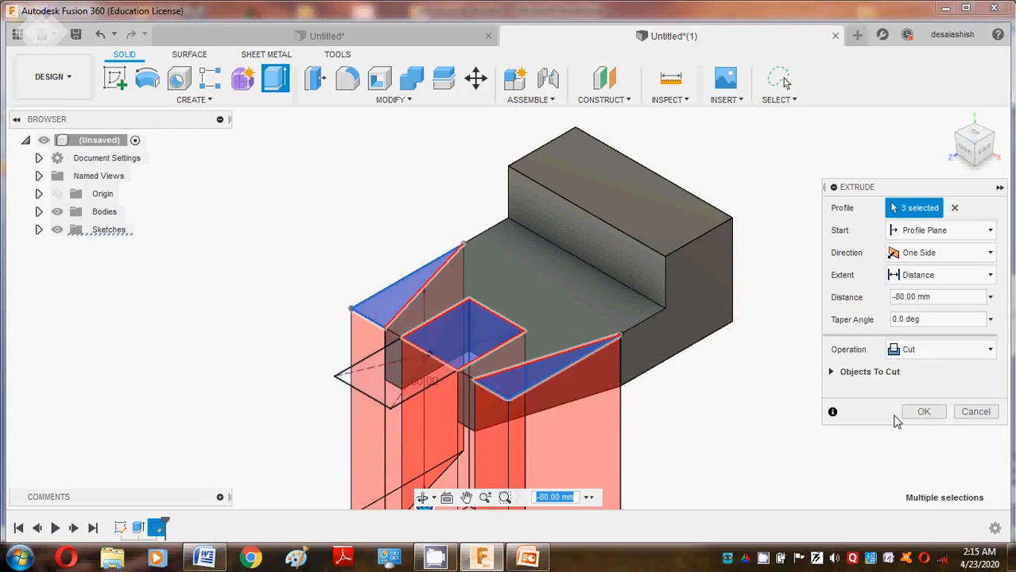
pyautogui.click(924, 412)
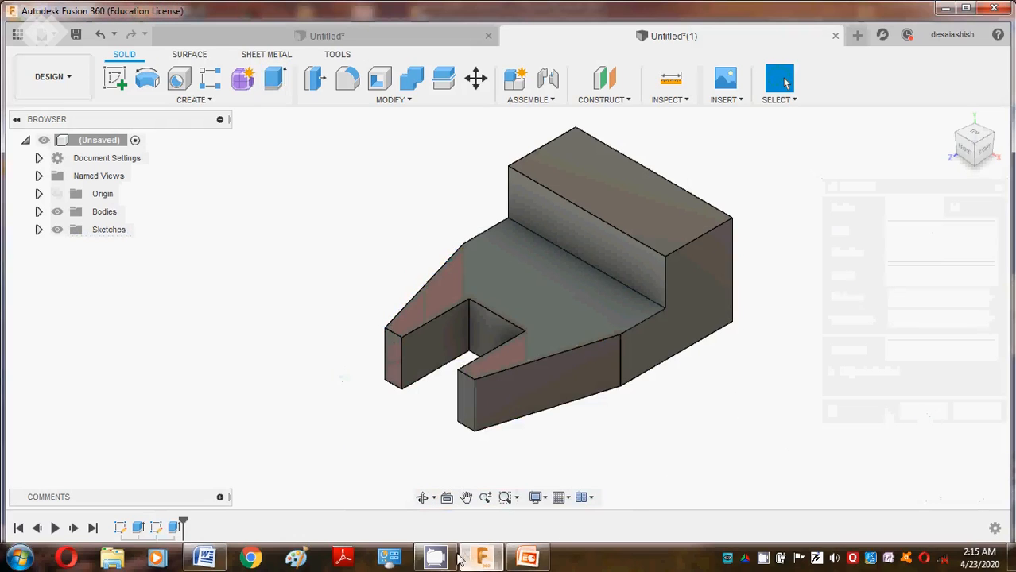
pyautogui.click(763, 559)
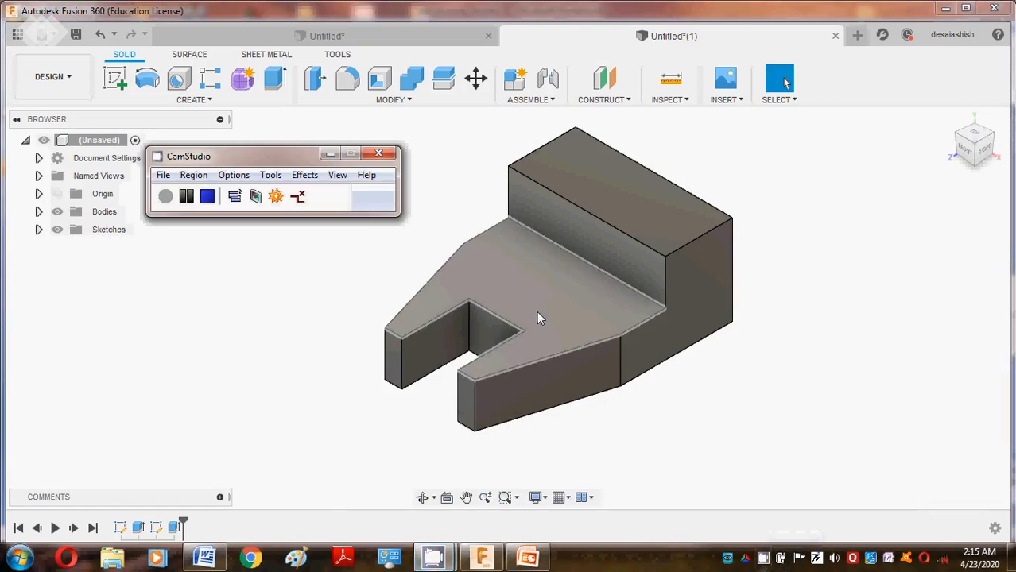
pyautogui.click(331, 155)
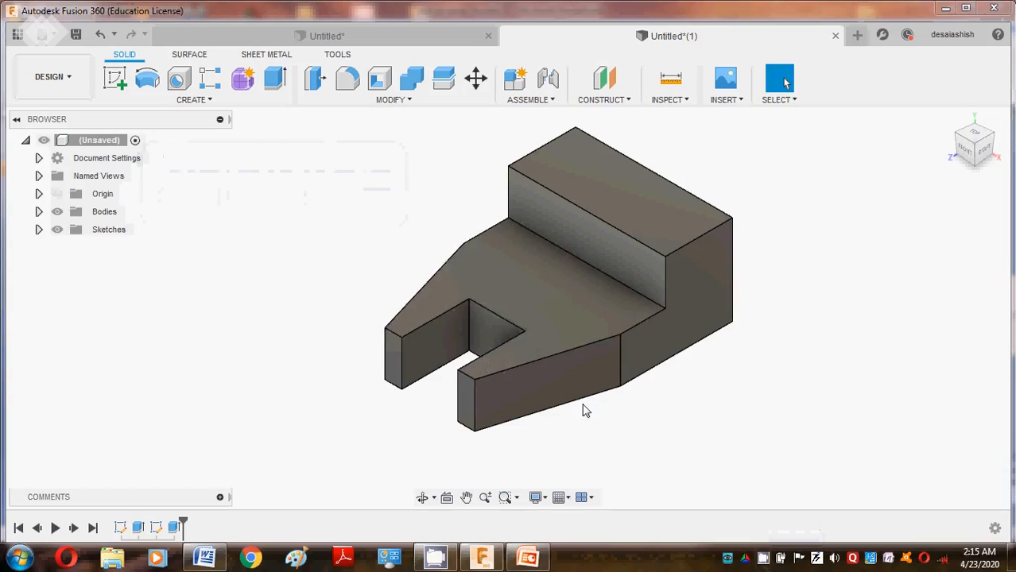
# Consult the Word drawing and start a sketch on the top face of the raised rear step, seen in top view.
pyautogui.click(204, 558)
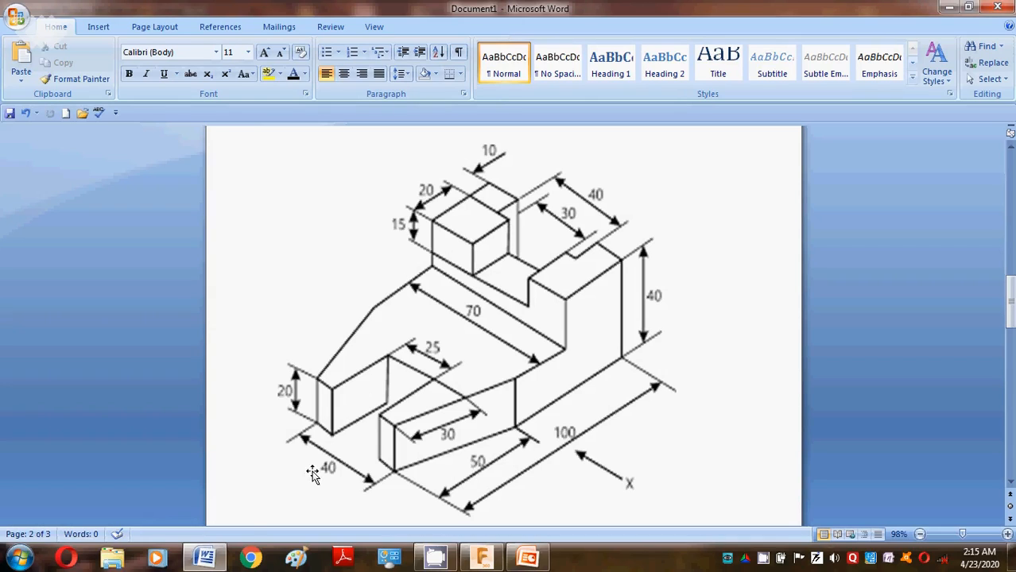
pyautogui.click(222, 559)
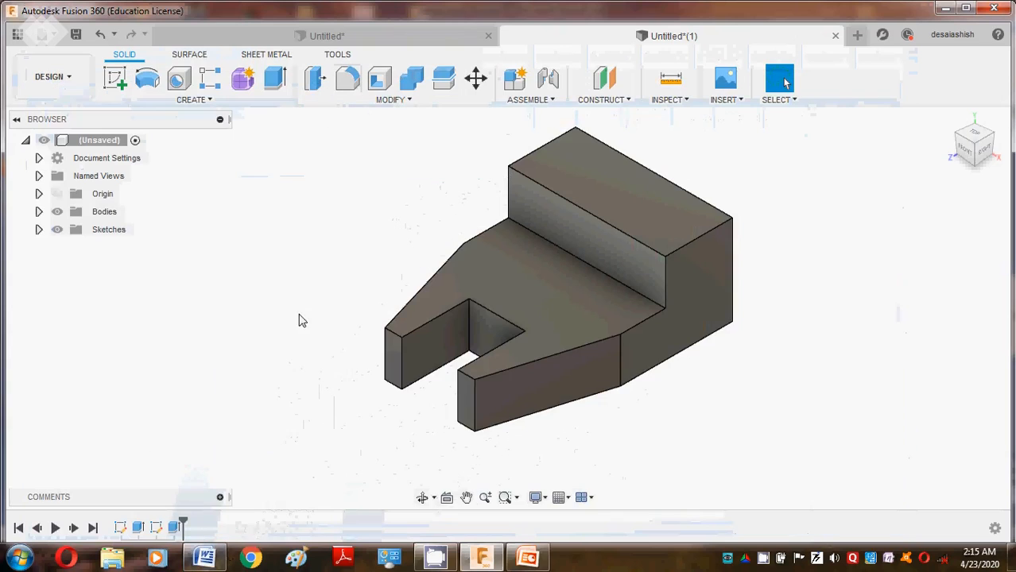
pyautogui.click(114, 77)
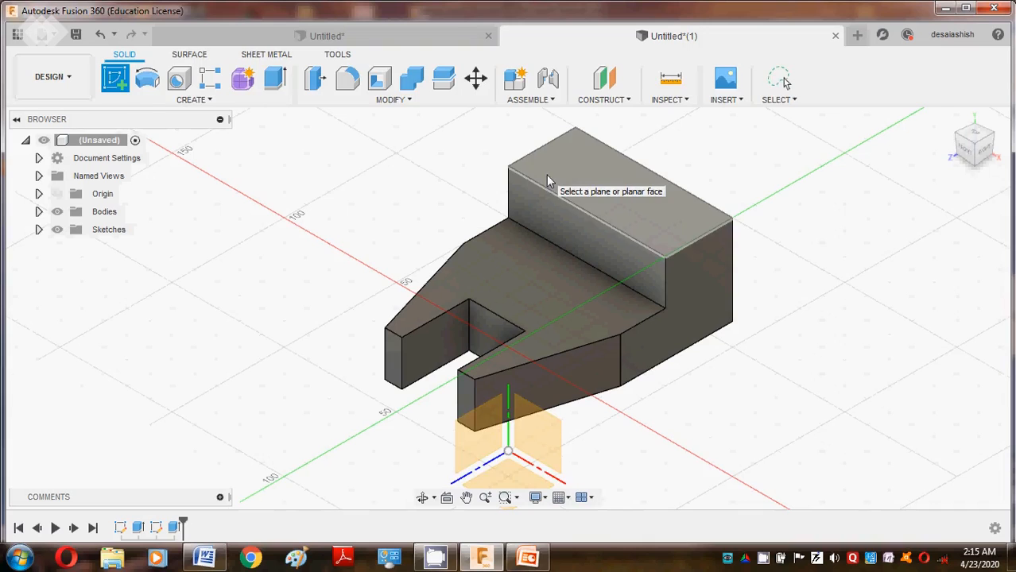
pyautogui.click(546, 179)
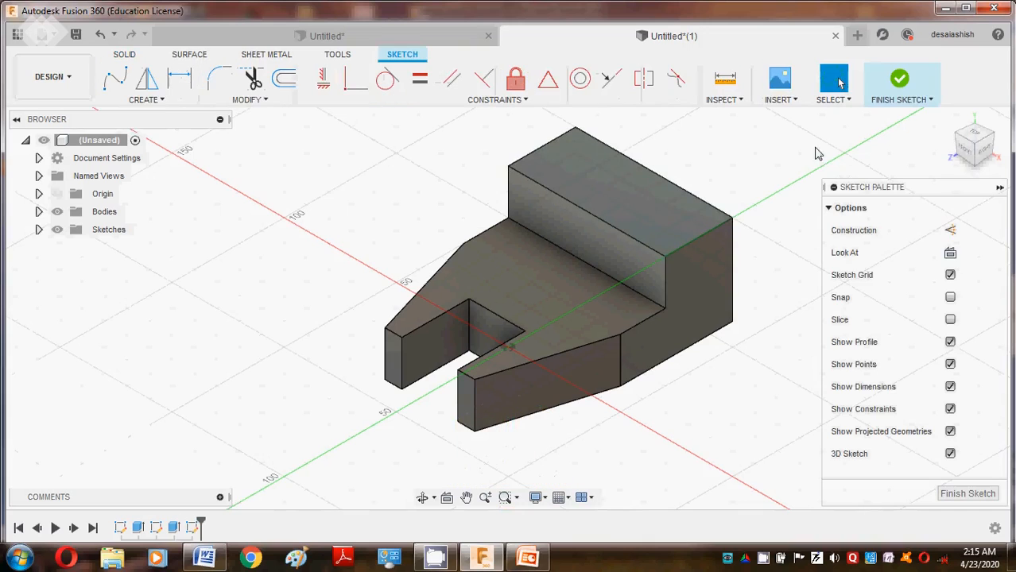
pyautogui.click(975, 134)
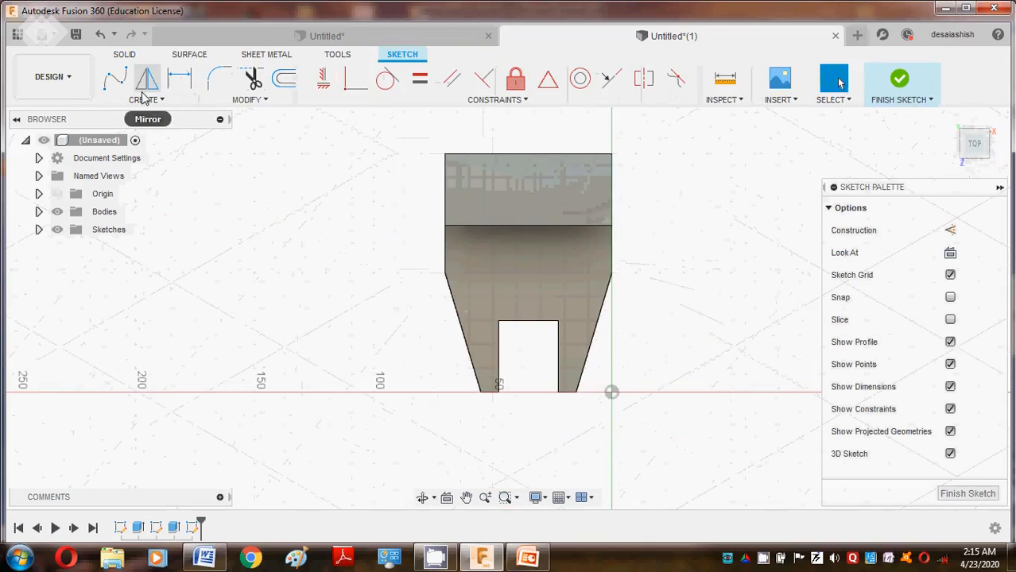
# Draw a two-point rectangle 15 mm wide and 10 mm deep from the raised step's rear left corner.
pyautogui.click(144, 100)
pyautogui.click(145, 118)
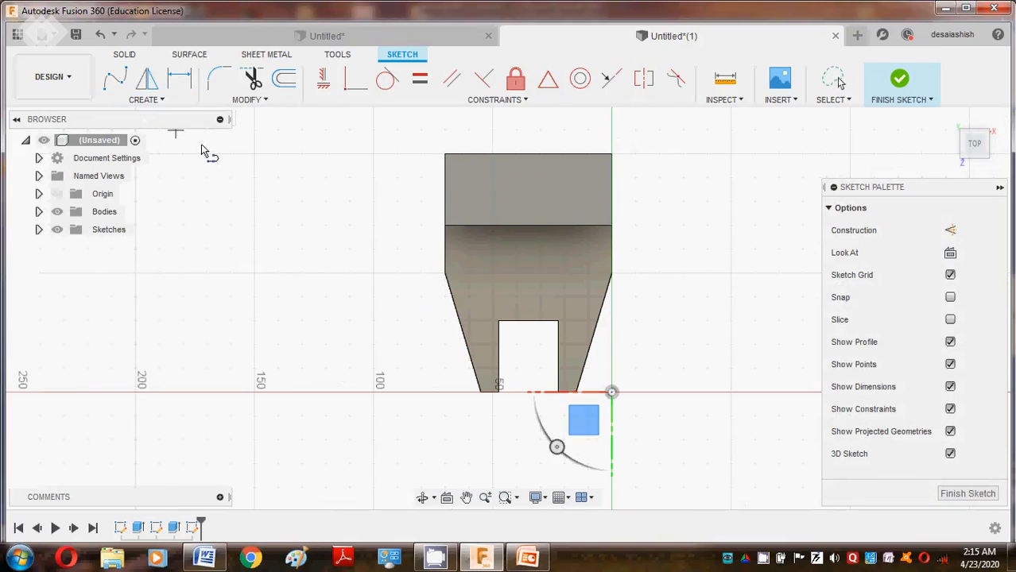
pyautogui.click(164, 102)
pyautogui.moveTo(155, 133)
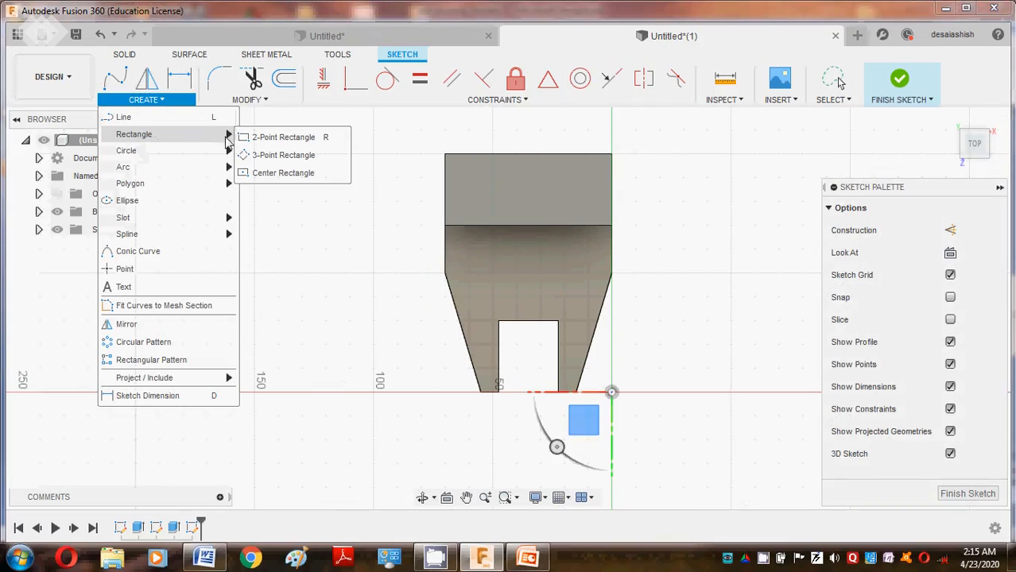
pyautogui.click(246, 142)
pyautogui.scroll(3, 440, 154)
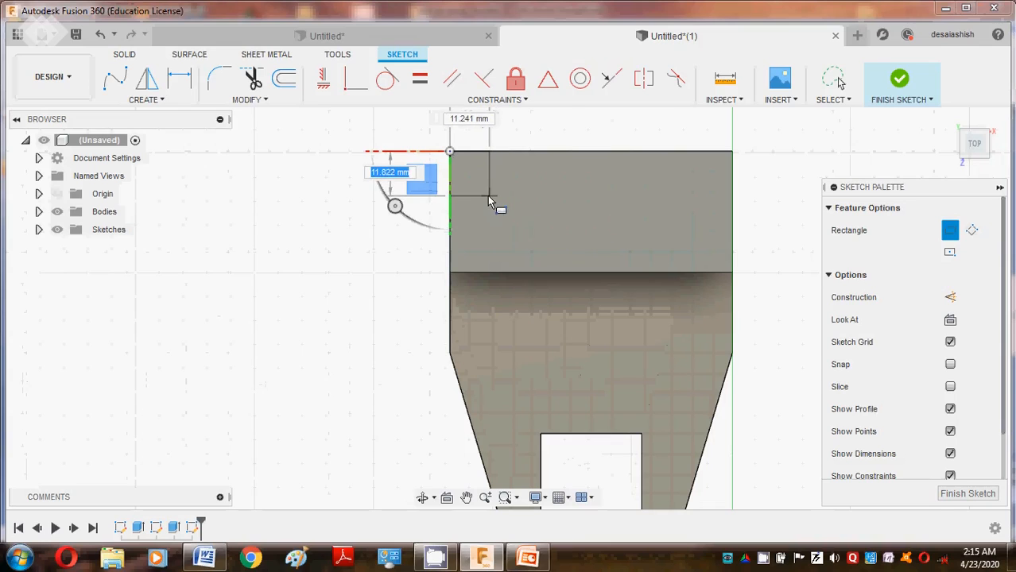
pyautogui.write('10')
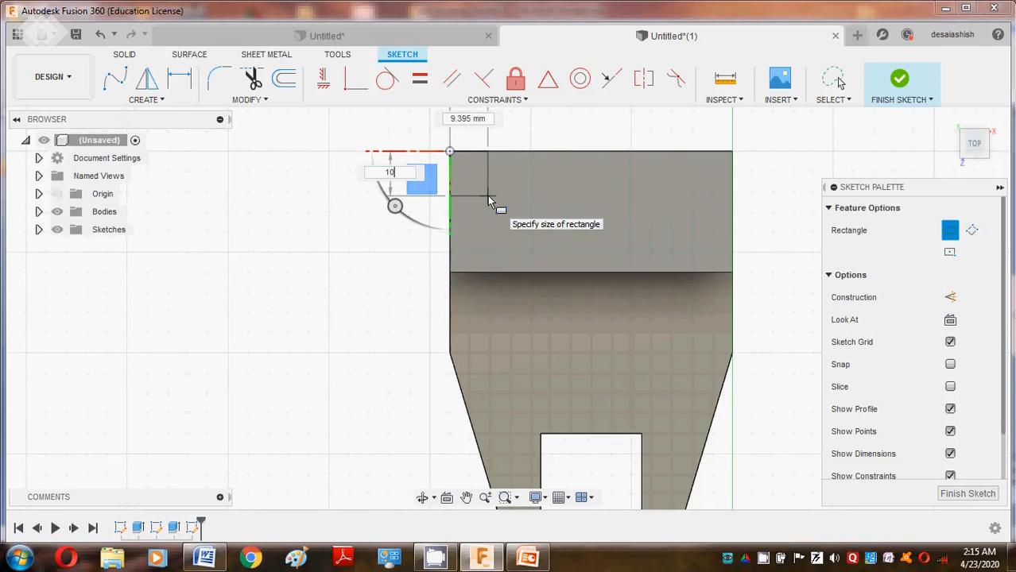
pyautogui.press('Tab')
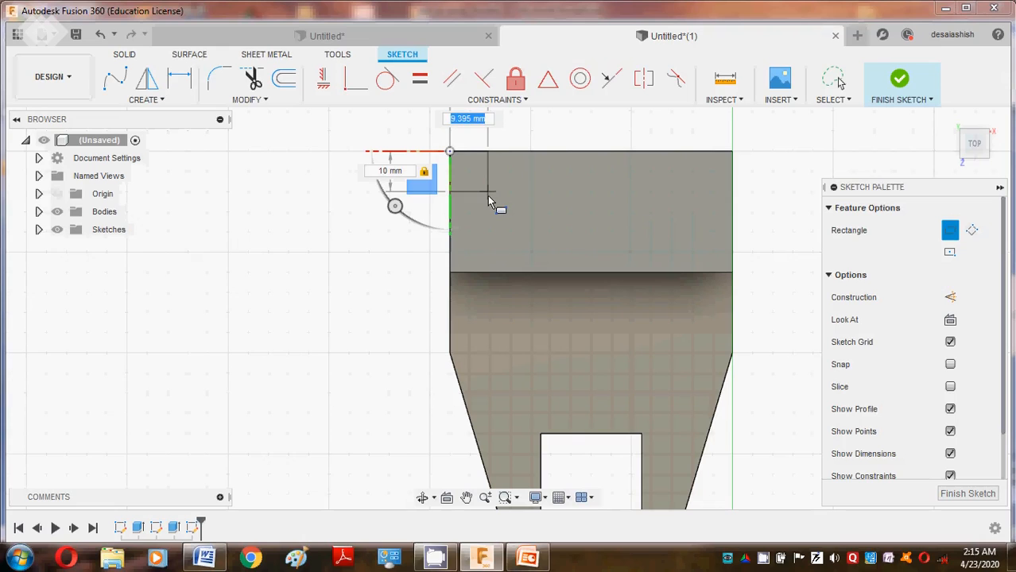
pyautogui.write('15')
pyautogui.press('Tab')
pyautogui.press('Return')
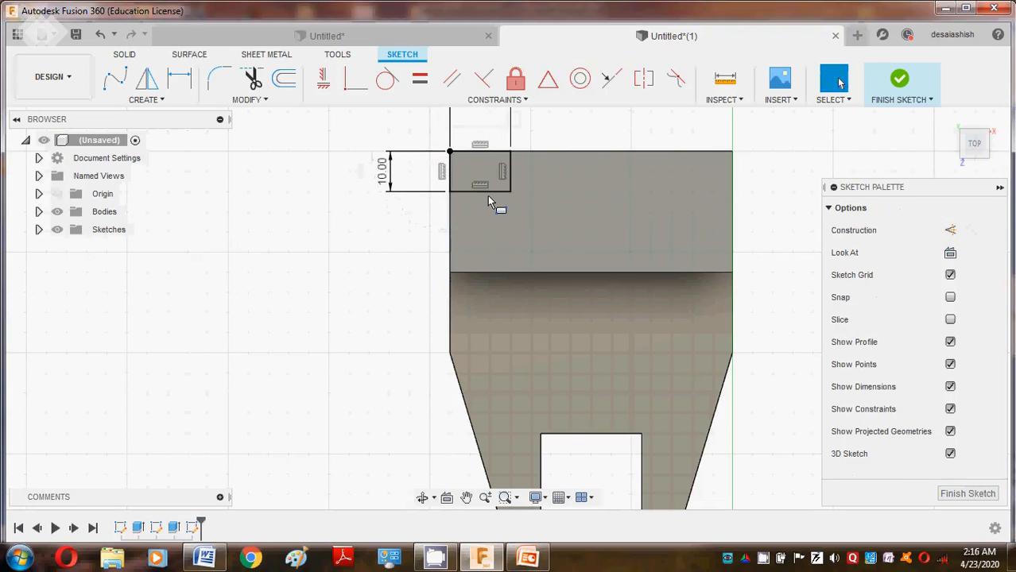
# Draw a rectangle 20 mm wide from the first rectangle's lower left corner to the raised step's front edge.
pyautogui.click(162, 102)
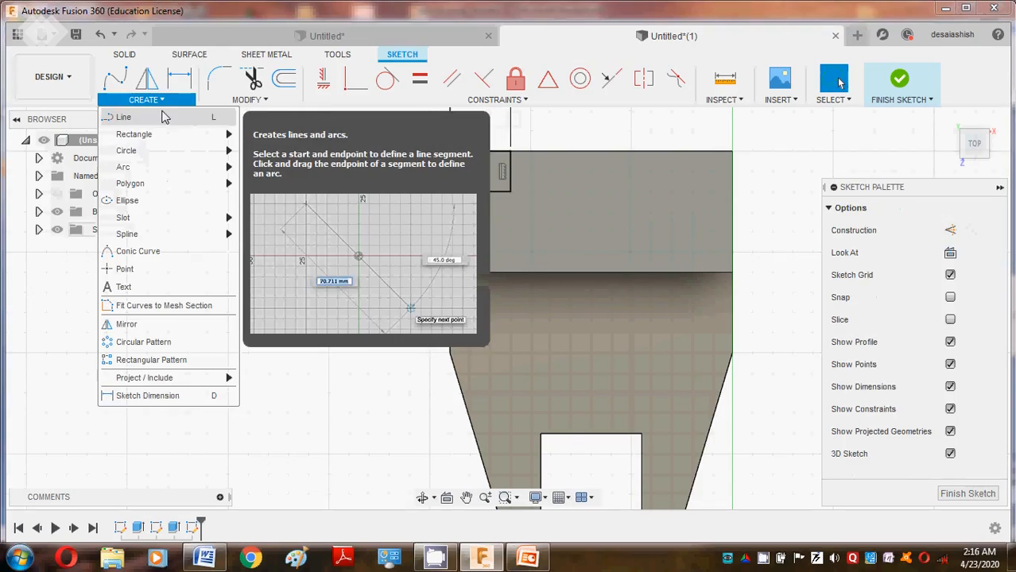
pyautogui.moveTo(183, 135)
pyautogui.click(254, 137)
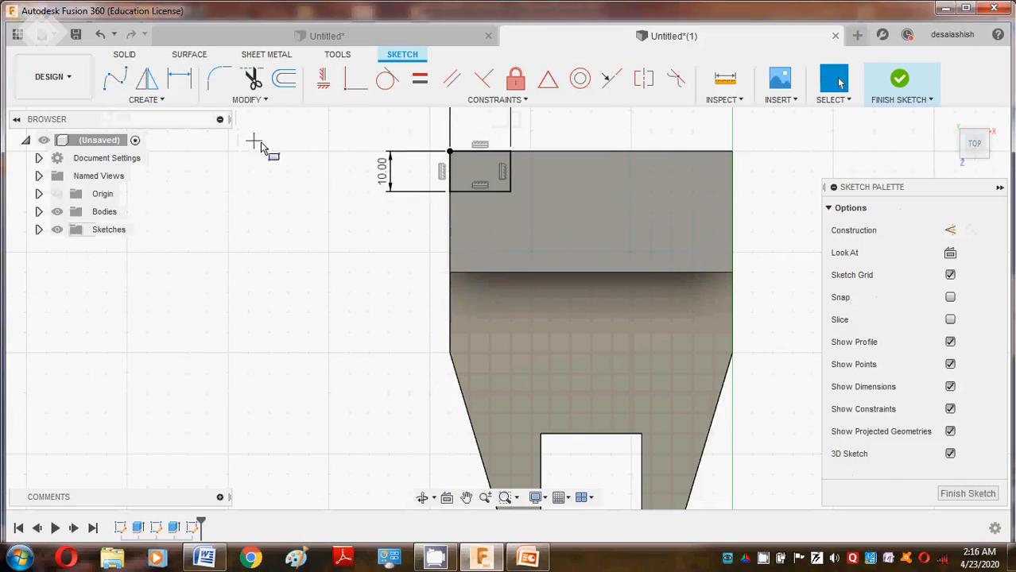
pyautogui.click(450, 191)
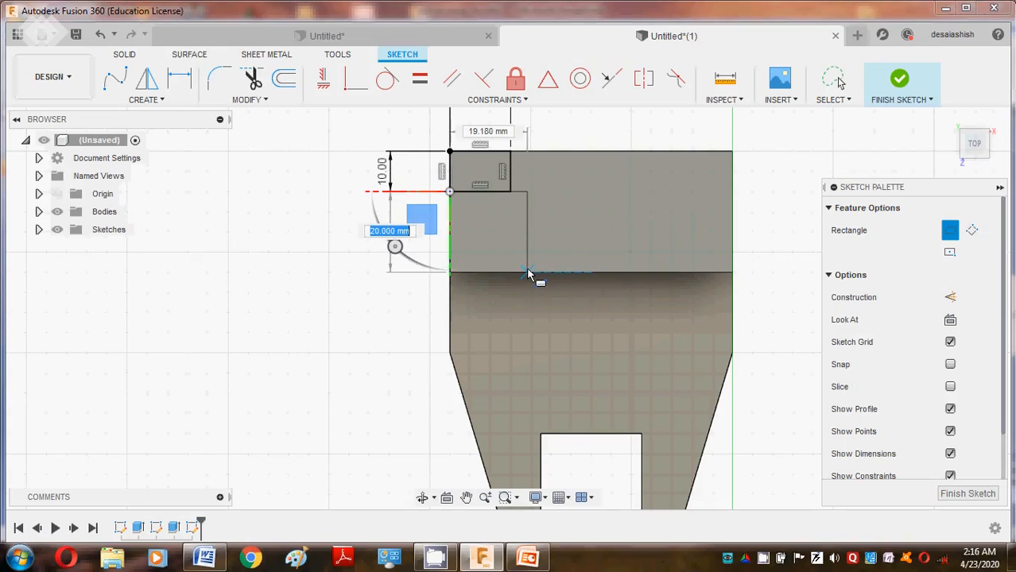
pyautogui.press('Tab')
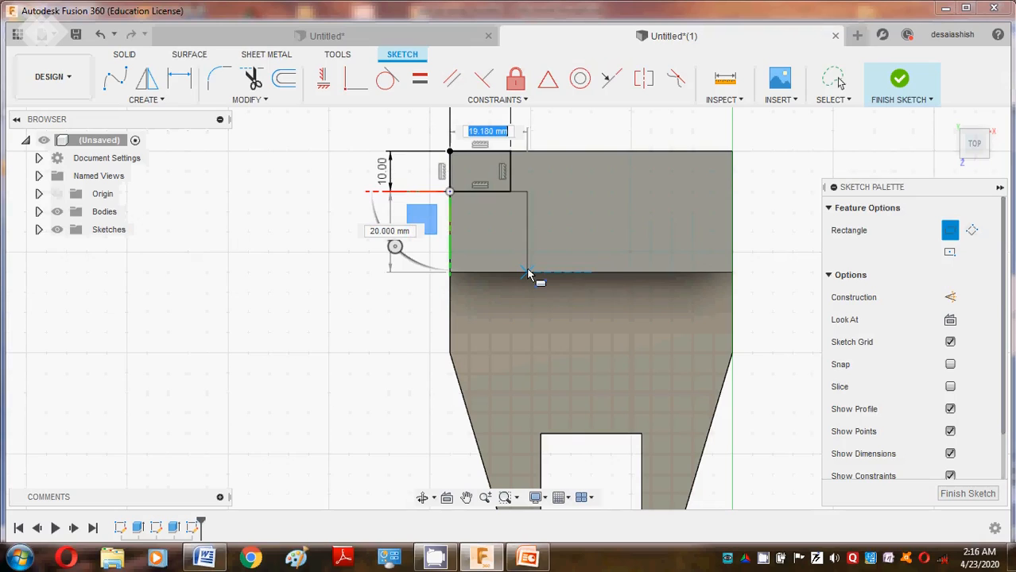
pyautogui.write('20')
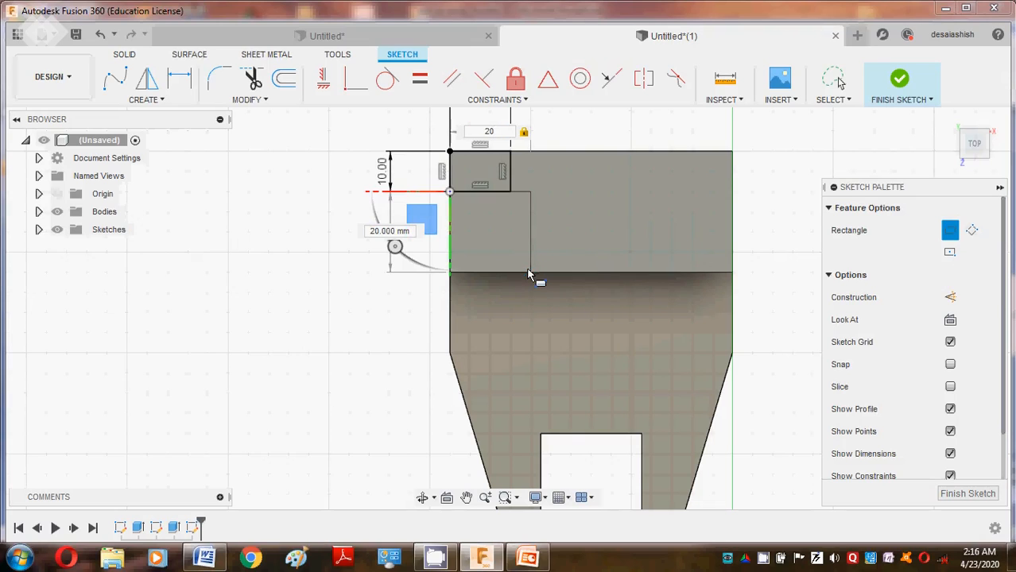
pyautogui.press('Return')
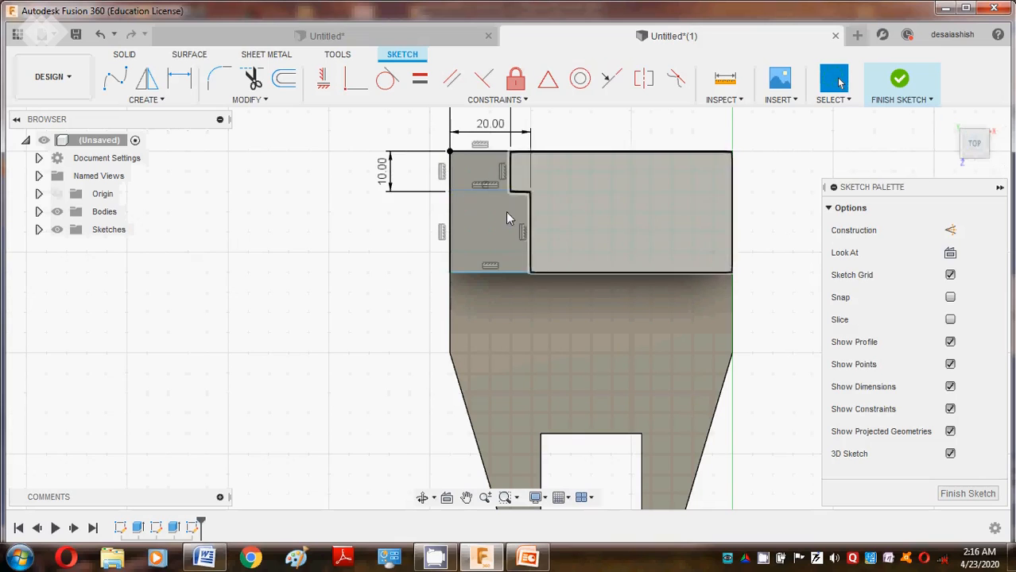
# Draw a two-point rectangle 20 mm wide and 10 mm deep from the raised step's rear right corner.
pyautogui.click(175, 103)
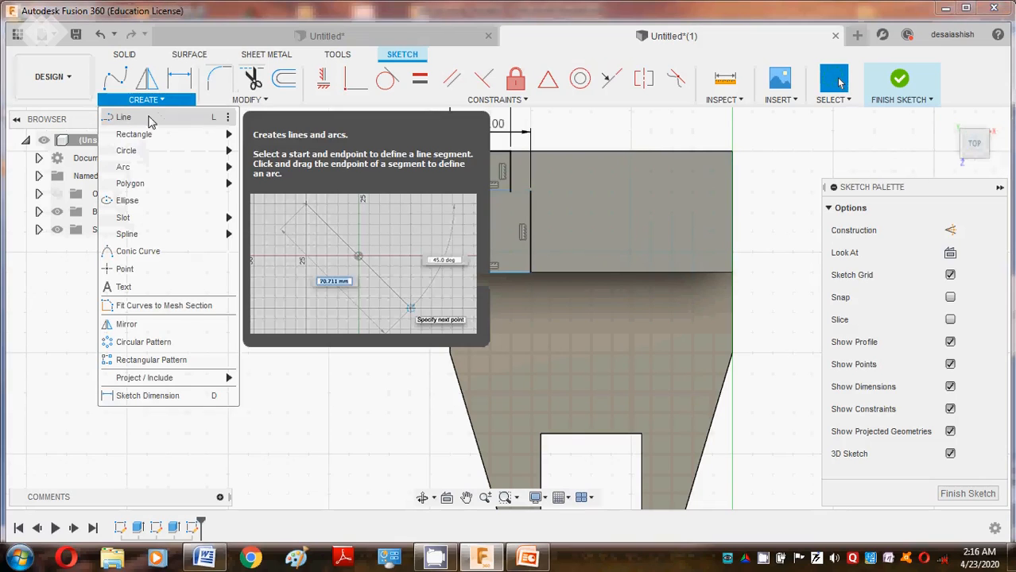
pyautogui.moveTo(151, 134)
pyautogui.click(263, 135)
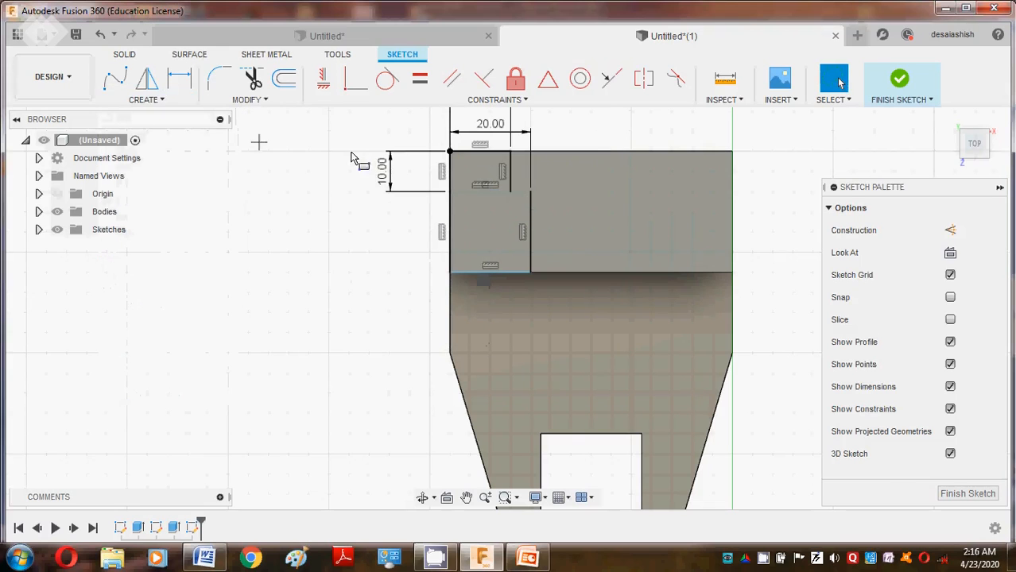
pyautogui.click(731, 152)
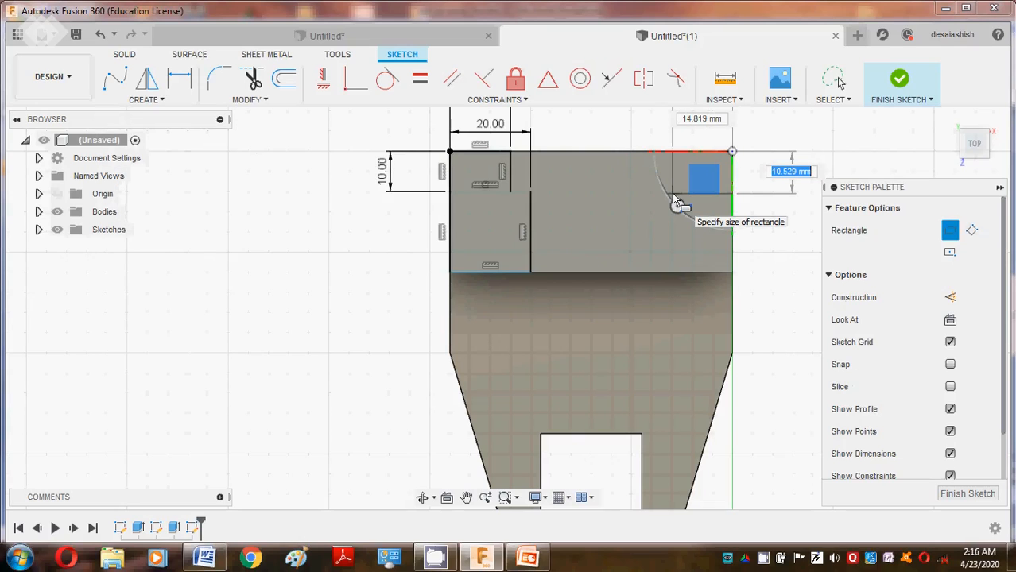
pyautogui.write('10')
pyautogui.press('Tab')
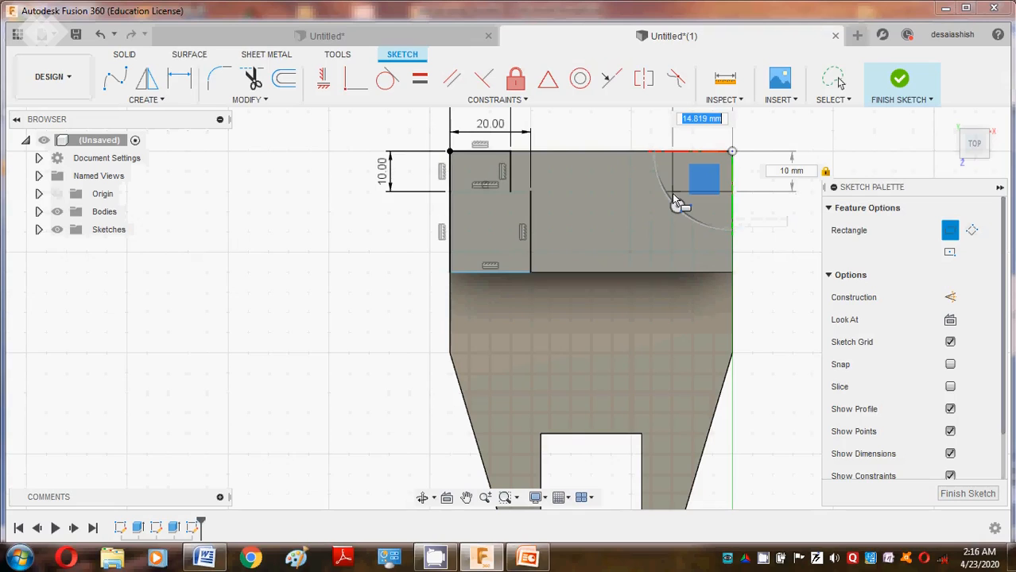
pyautogui.write('20')
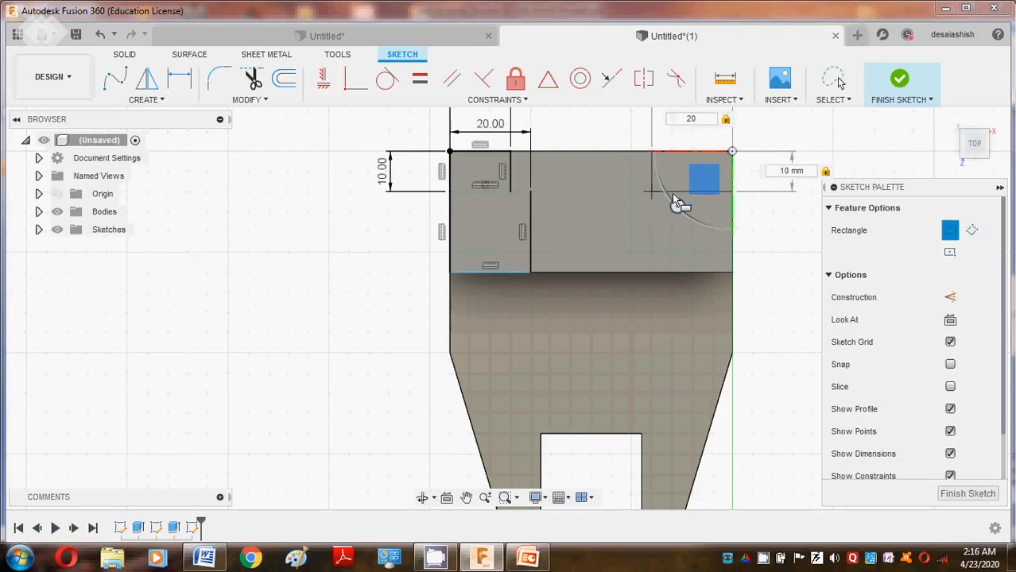
pyautogui.press('Return')
pyautogui.press('Escape')
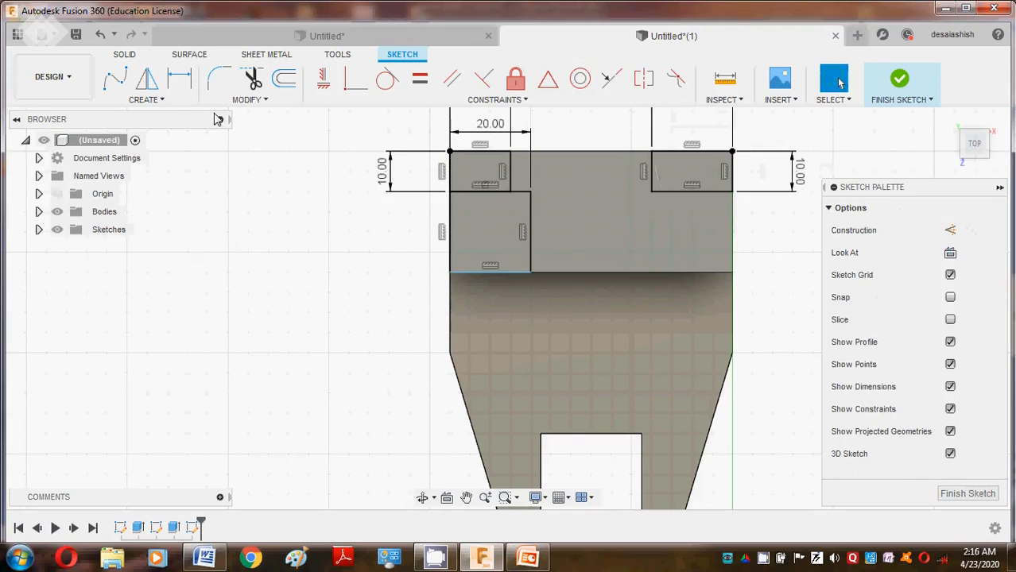
# Try a 20 mm wide rectangle from the raised step's front right corner, and undo the rear right rectangle.
pyautogui.click(159, 101)
pyautogui.moveTo(159, 135)
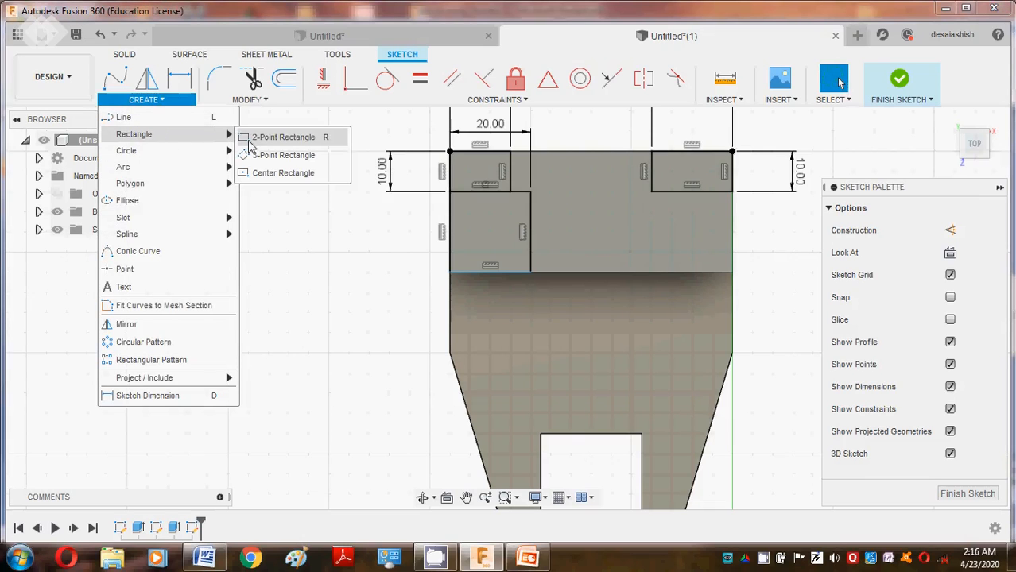
pyautogui.click(270, 138)
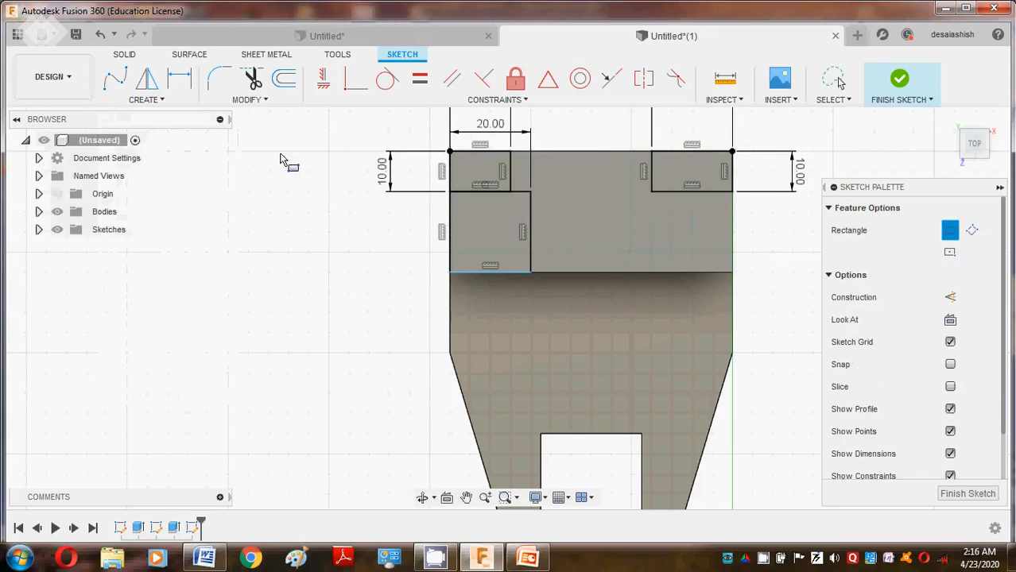
pyautogui.click(732, 273)
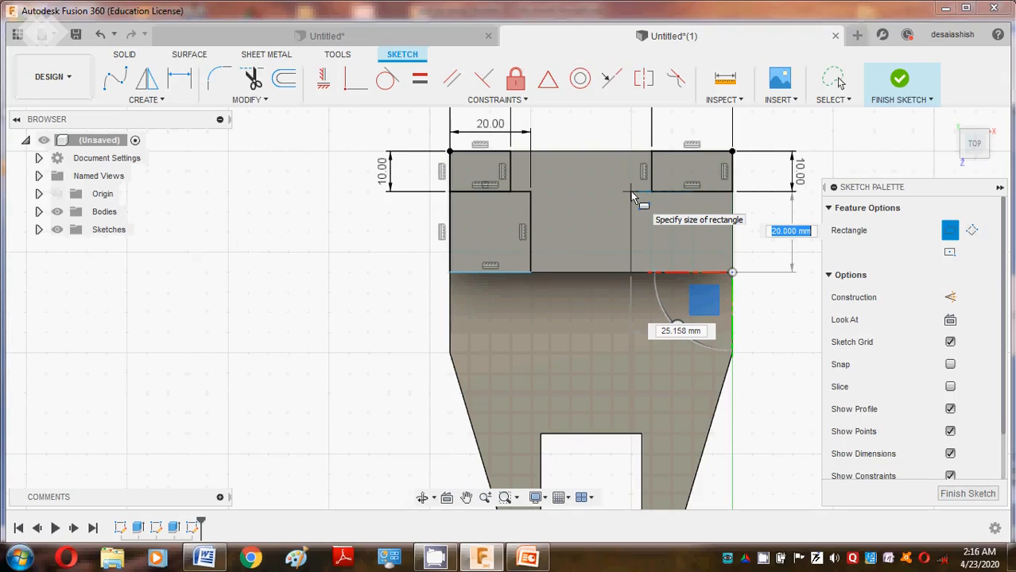
pyautogui.press('Tab')
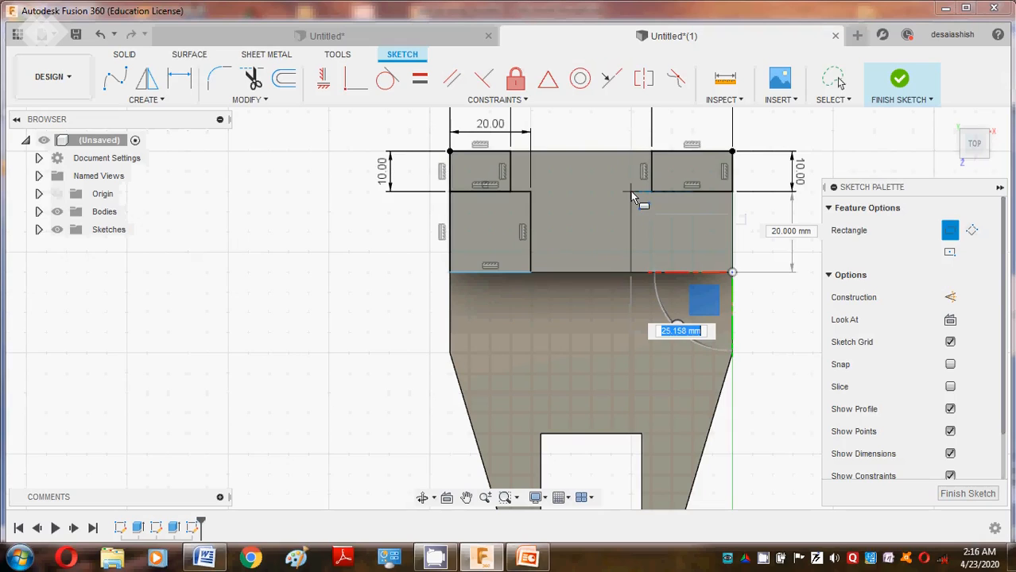
pyautogui.write('20')
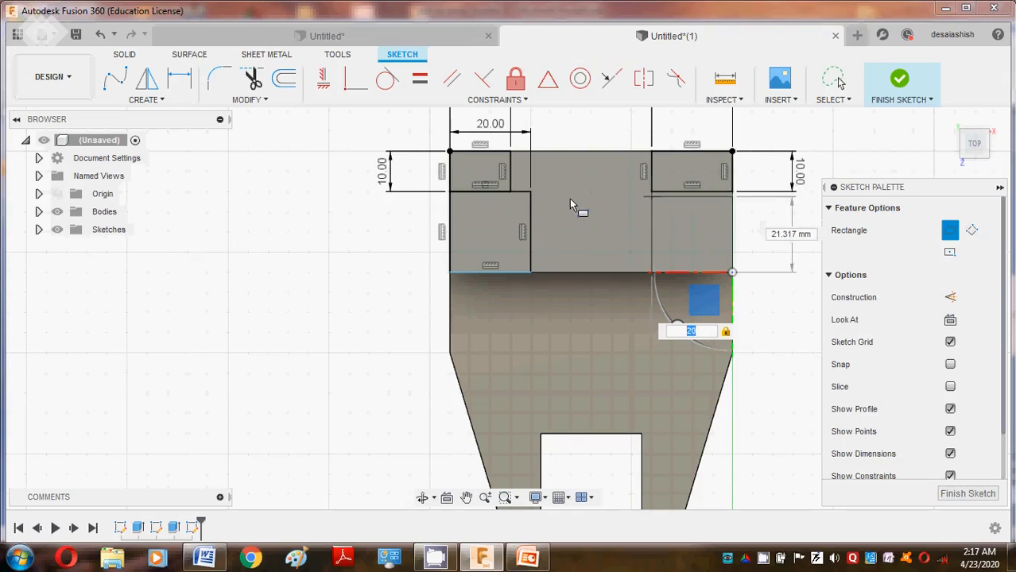
pyautogui.press('BackSpace')
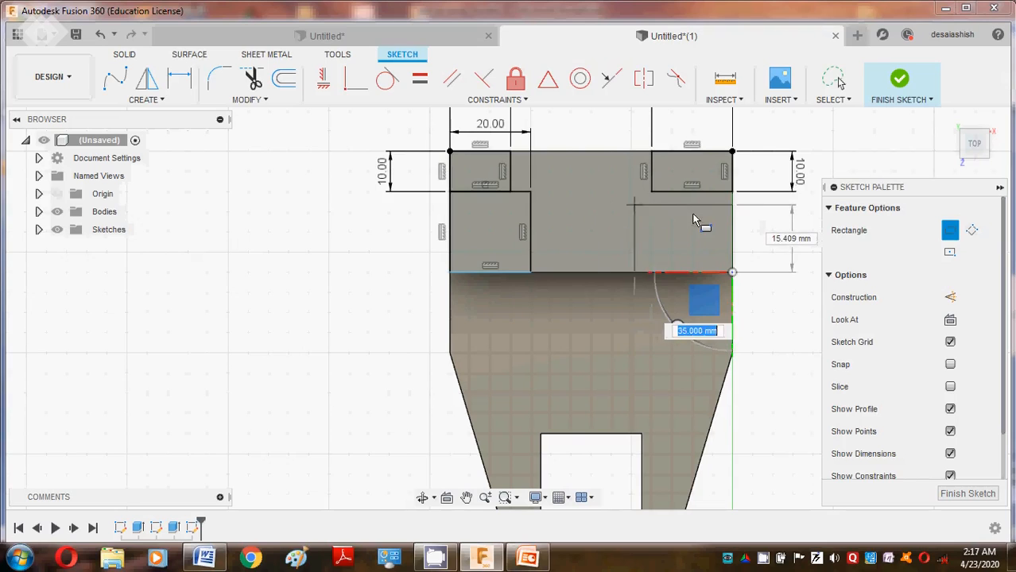
pyautogui.press('Escape')
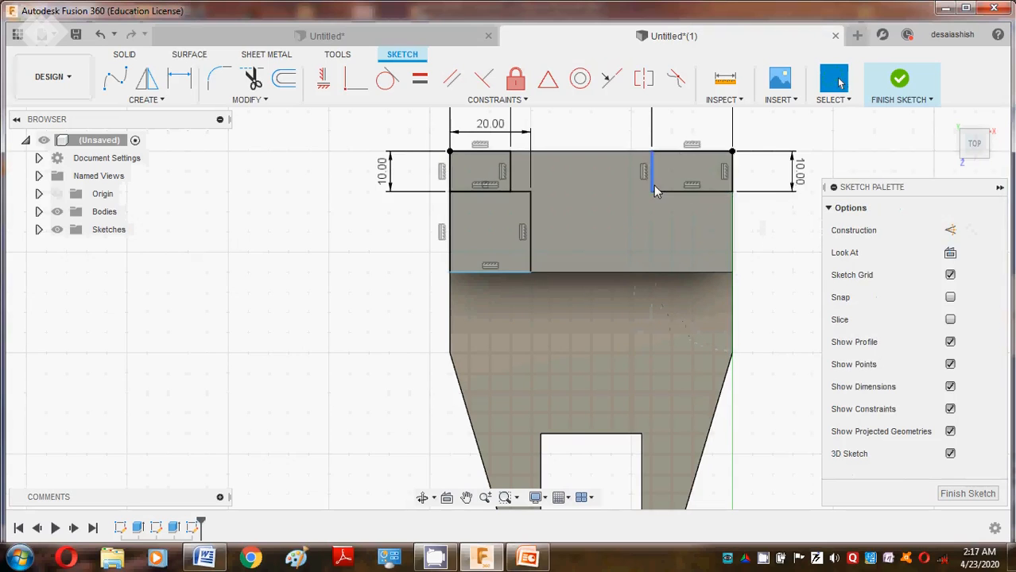
pyautogui.click(102, 35)
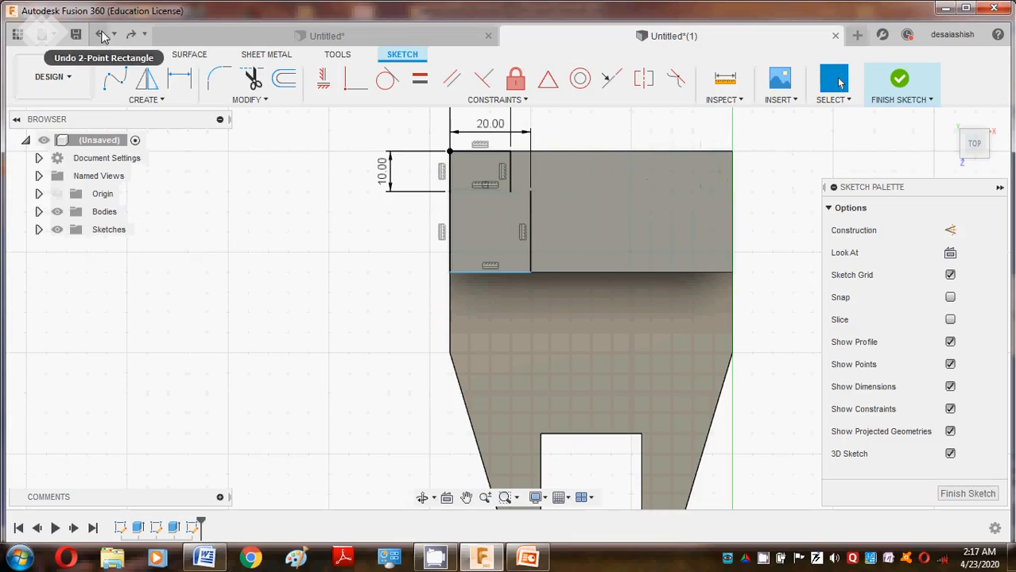
# Redraw the rear right corner rectangle, 10 mm deep and 20 mm wide.
pyautogui.click(144, 99)
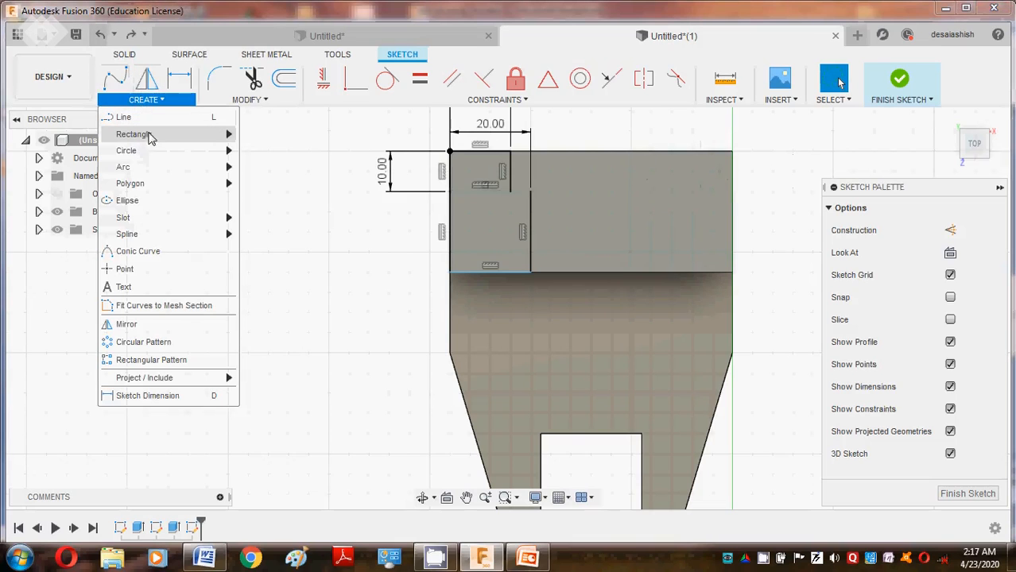
pyautogui.moveTo(151, 137)
pyautogui.click(274, 133)
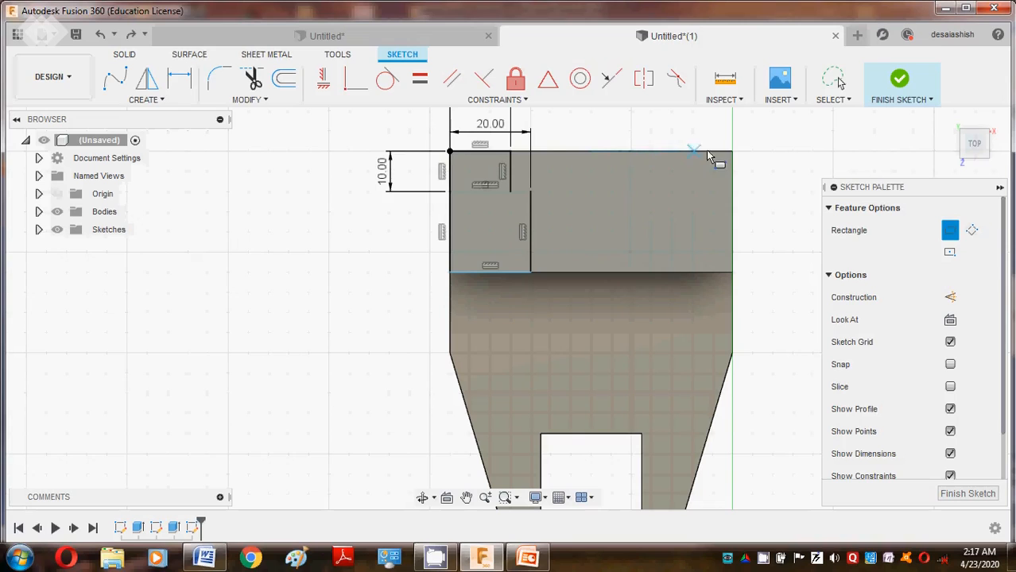
pyautogui.click(732, 151)
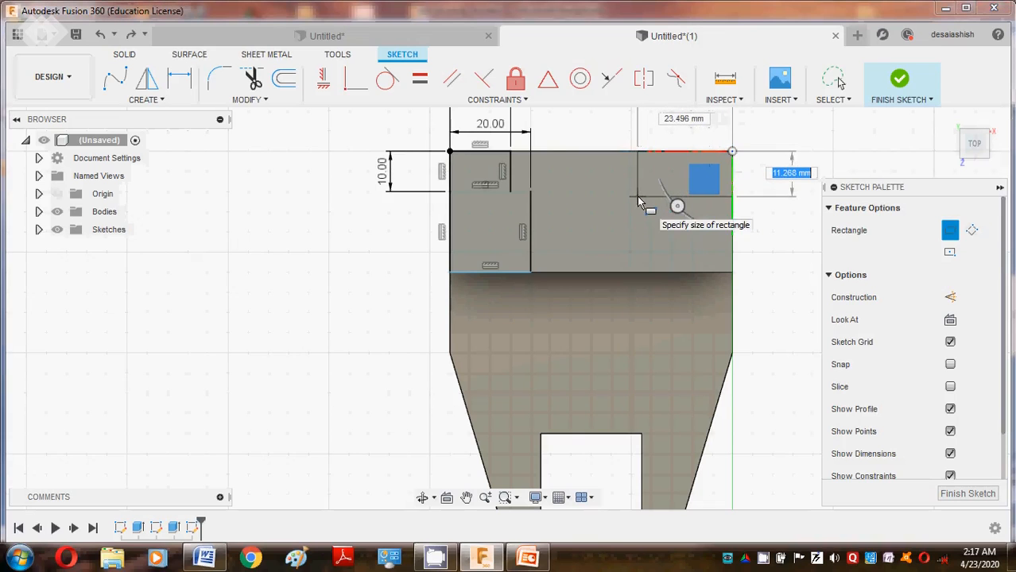
pyautogui.write('10')
pyautogui.press('Tab')
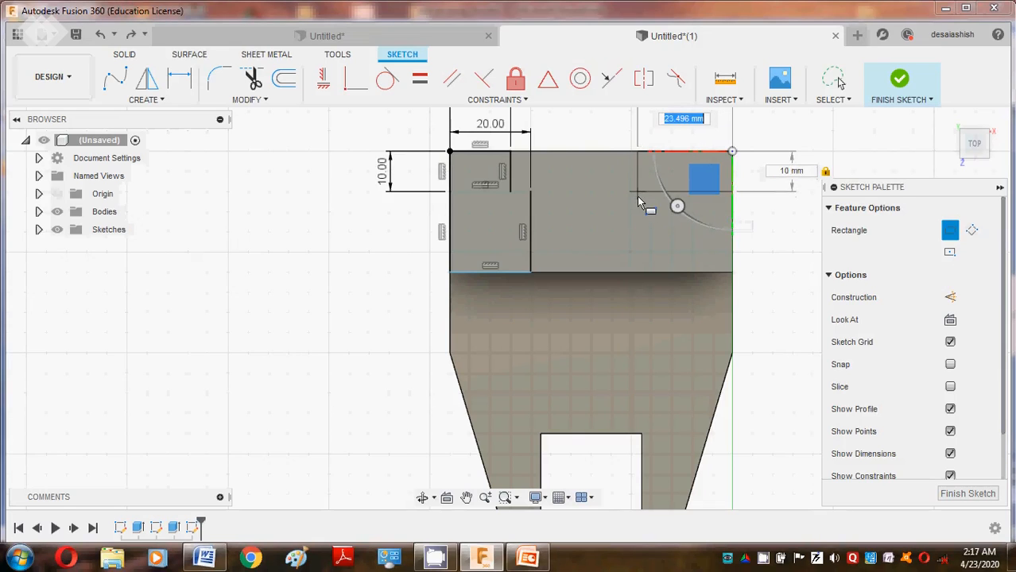
pyautogui.write('20')
pyautogui.press('Tab')
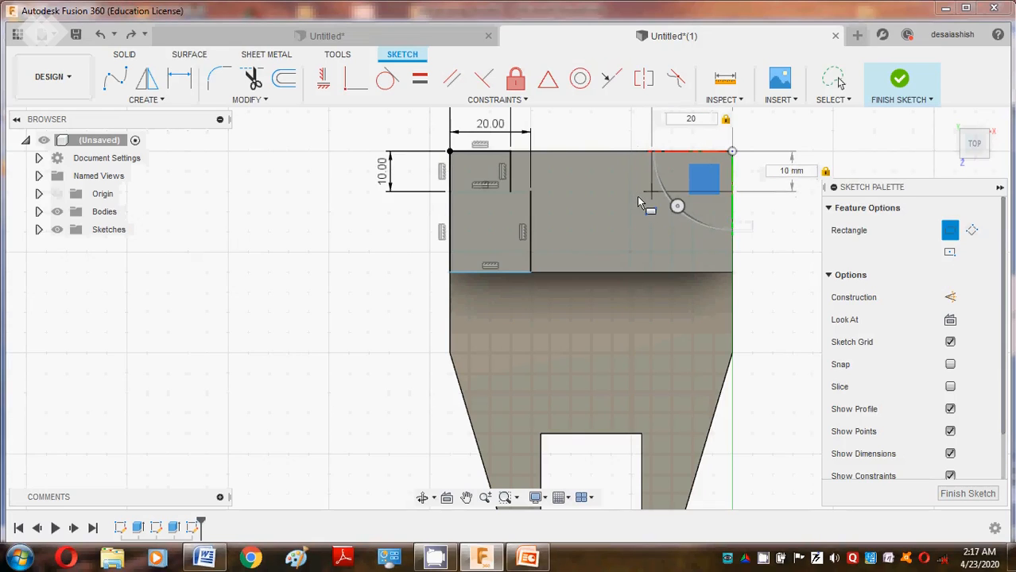
pyautogui.press('Return')
pyautogui.press('Escape')
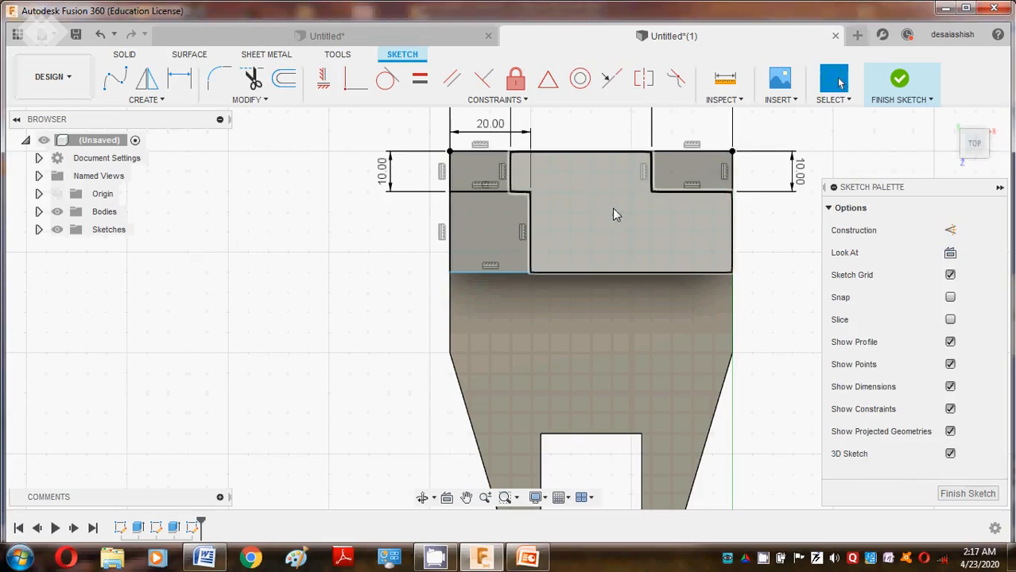
# Set the width of the rear right corner rectangle to 15 mm.
pyautogui.scroll(-3, 561, 192)
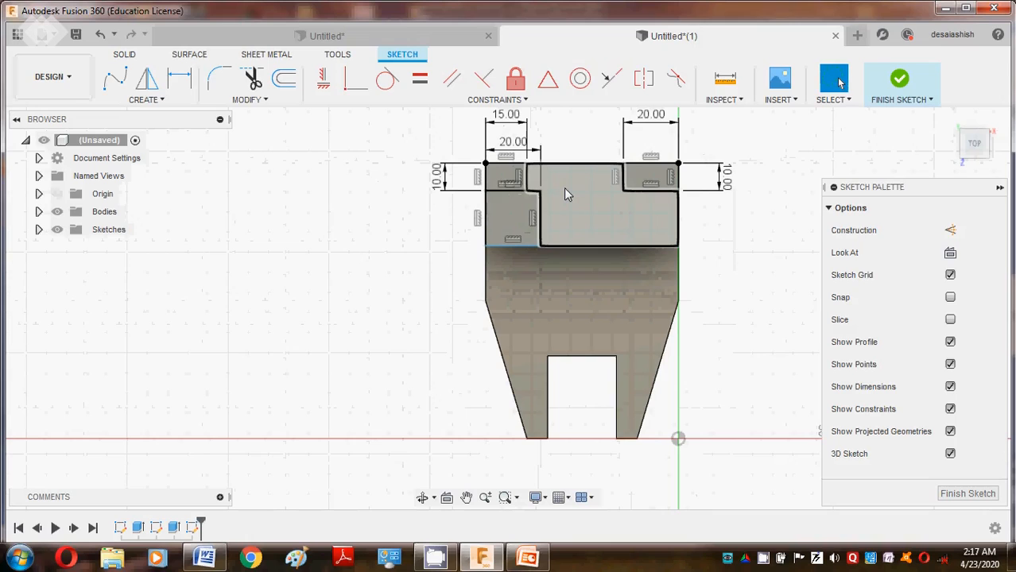
pyautogui.scroll(1, 566, 190)
pyautogui.doubleClick(666, 112)
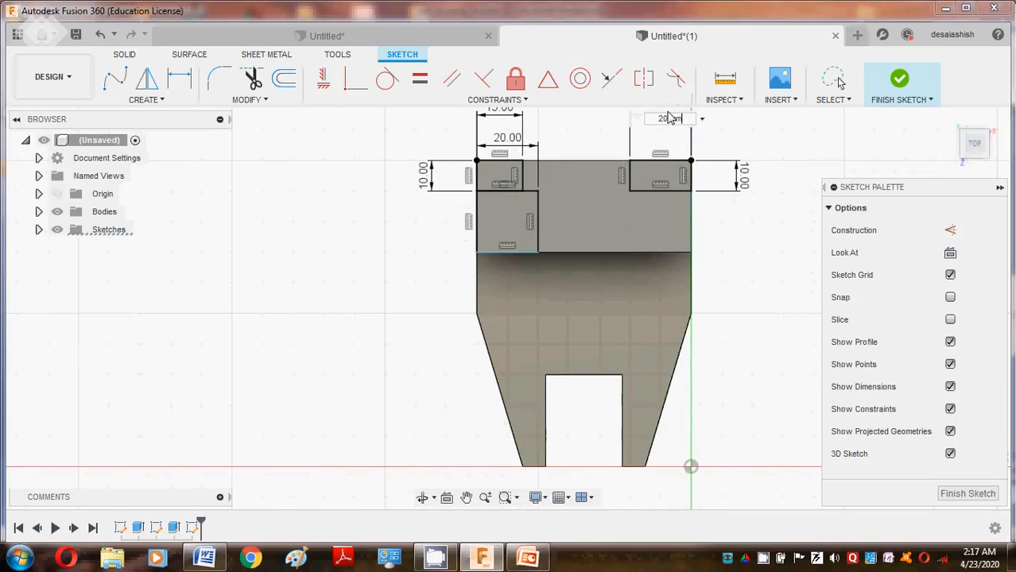
pyautogui.write('15')
pyautogui.press('Return')
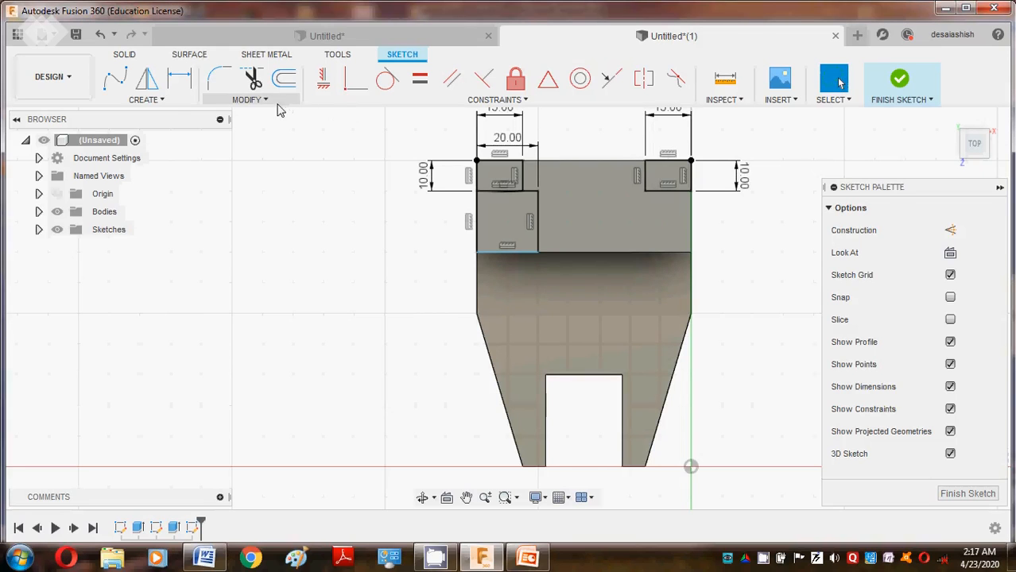
# Draw a 20 by 20 mm two-point rectangle from the raised step's front right corner and finish the sketch.
pyautogui.click(145, 99)
pyautogui.moveTo(151, 137)
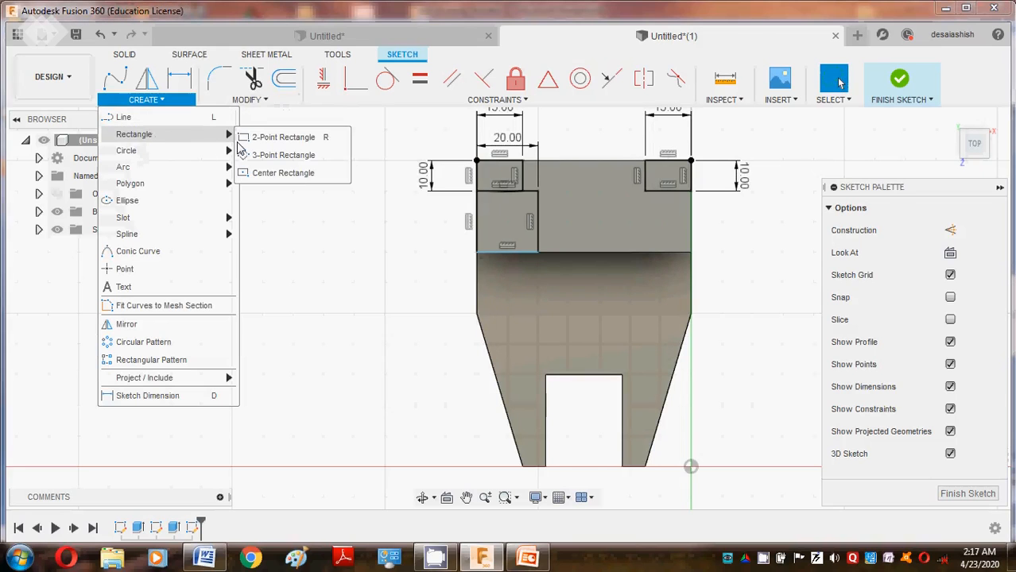
pyautogui.click(247, 137)
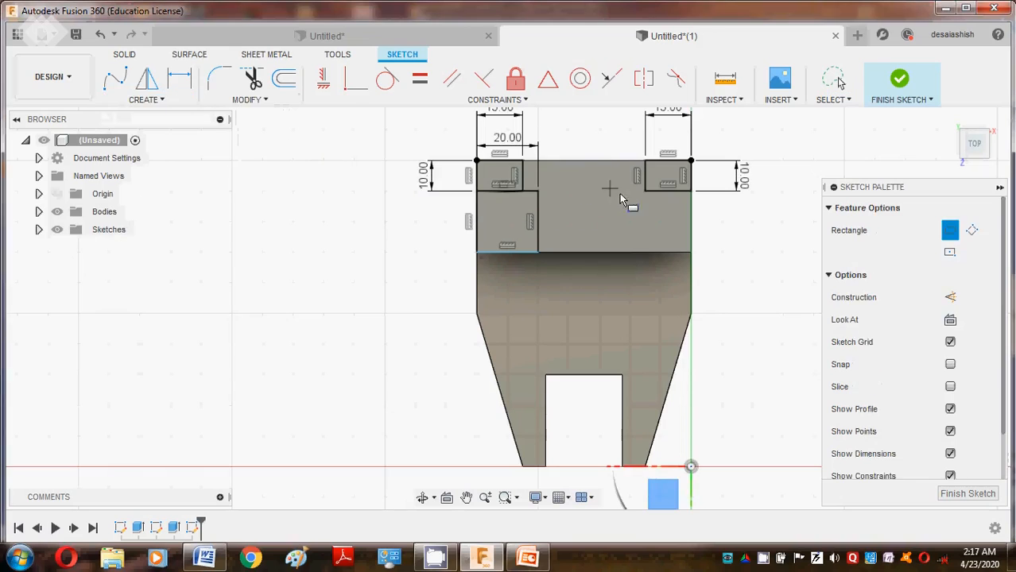
pyautogui.click(690, 252)
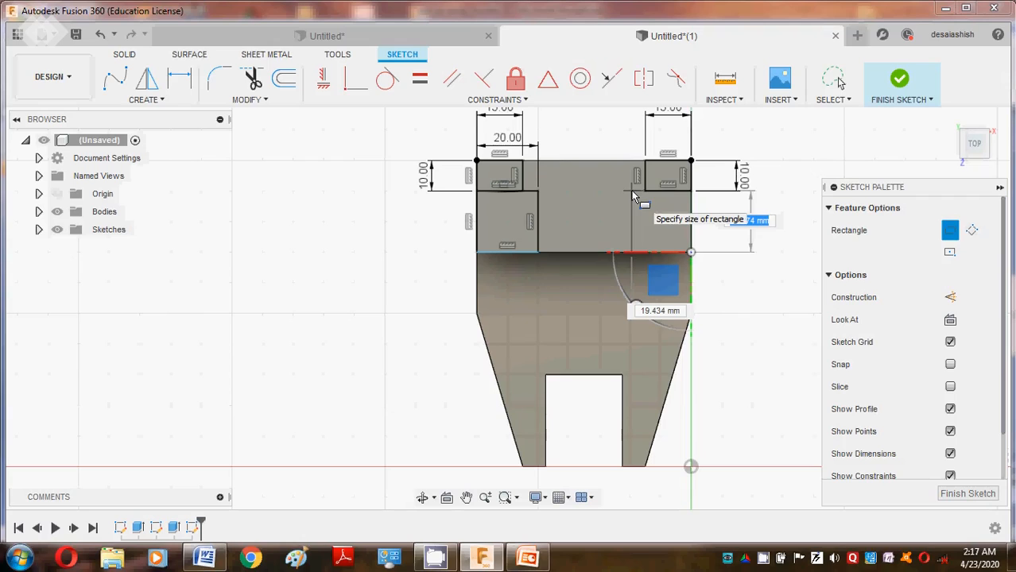
pyautogui.write('20')
pyautogui.press('Tab')
pyautogui.write('2')
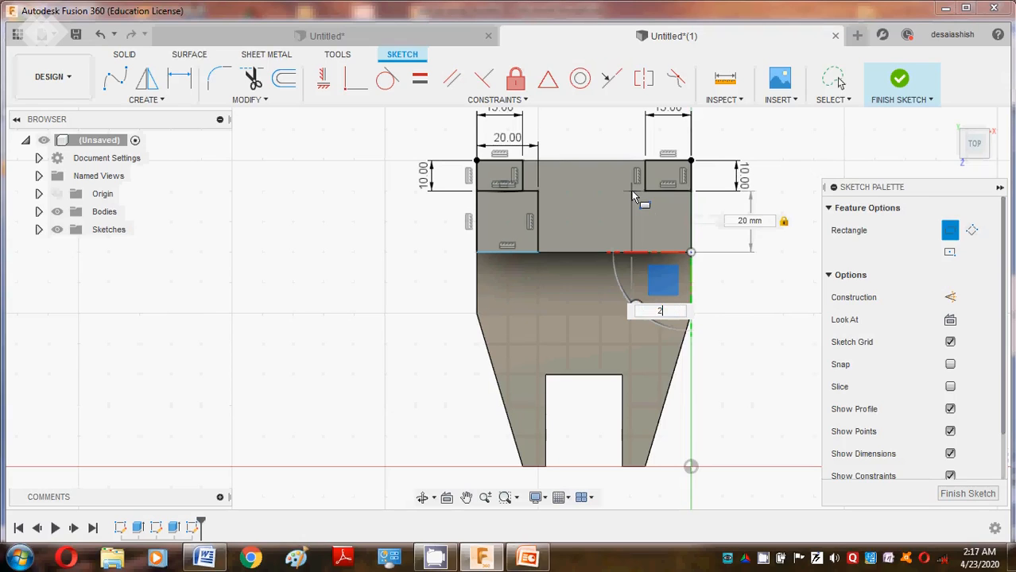
pyautogui.write('0')
pyautogui.press('Tab')
pyautogui.press('Return')
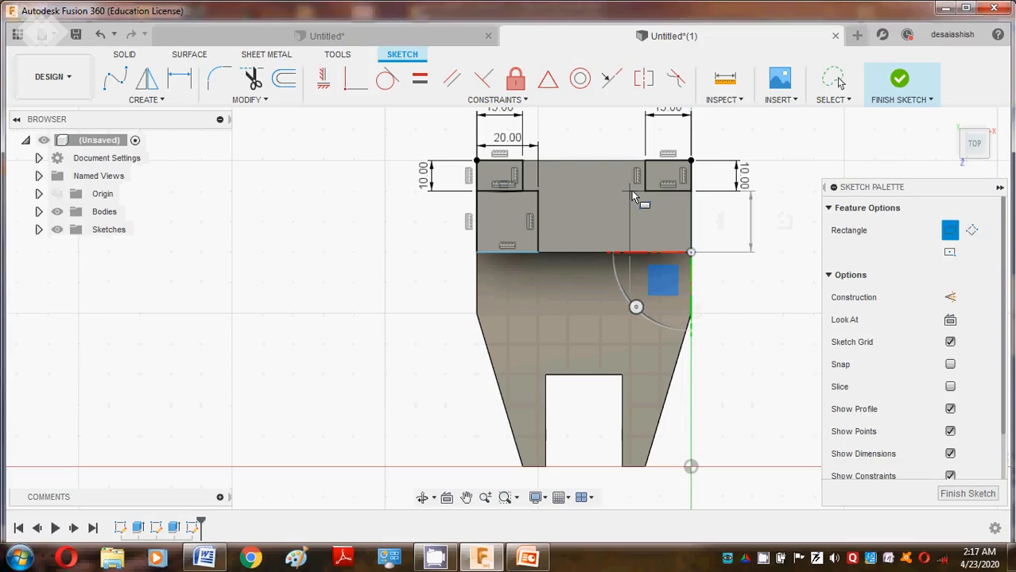
pyautogui.press('Escape')
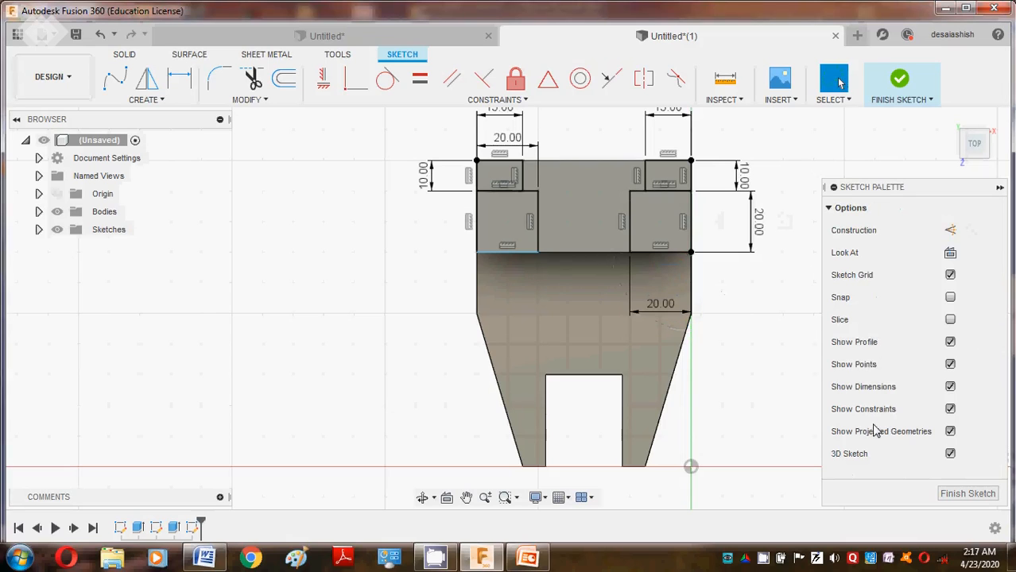
pyautogui.click(967, 496)
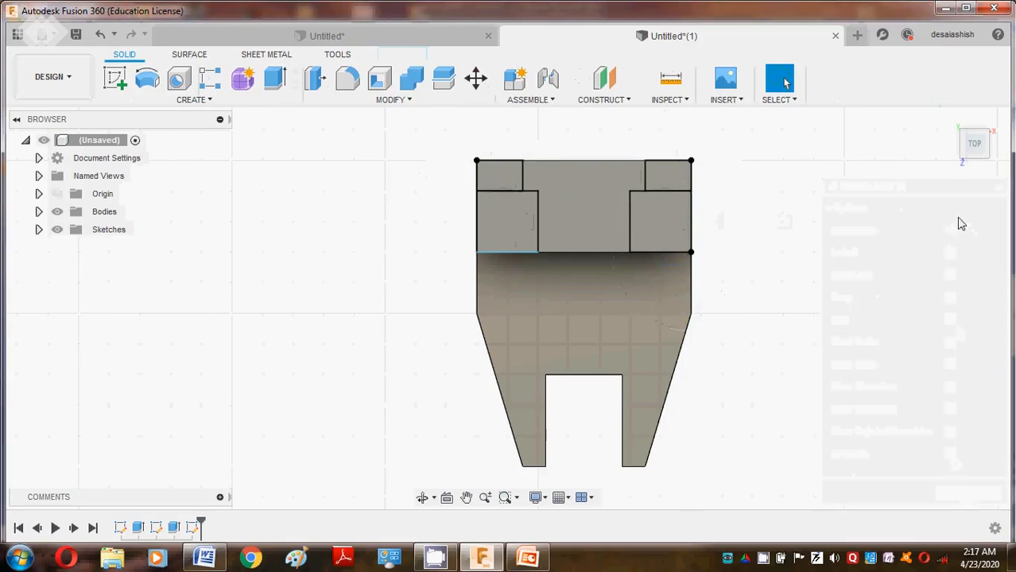
# Extrude the central profile between the corner rectangles 15 mm down as a cut, checking the depth against the Word reference drawing.
pyautogui.click(949, 119)
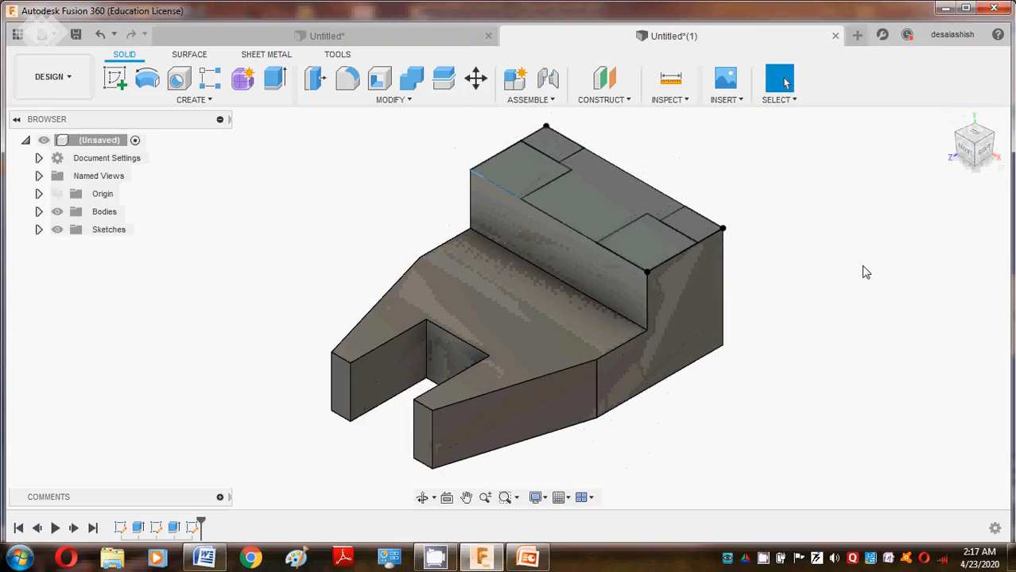
pyautogui.press('e')
pyautogui.click(593, 211)
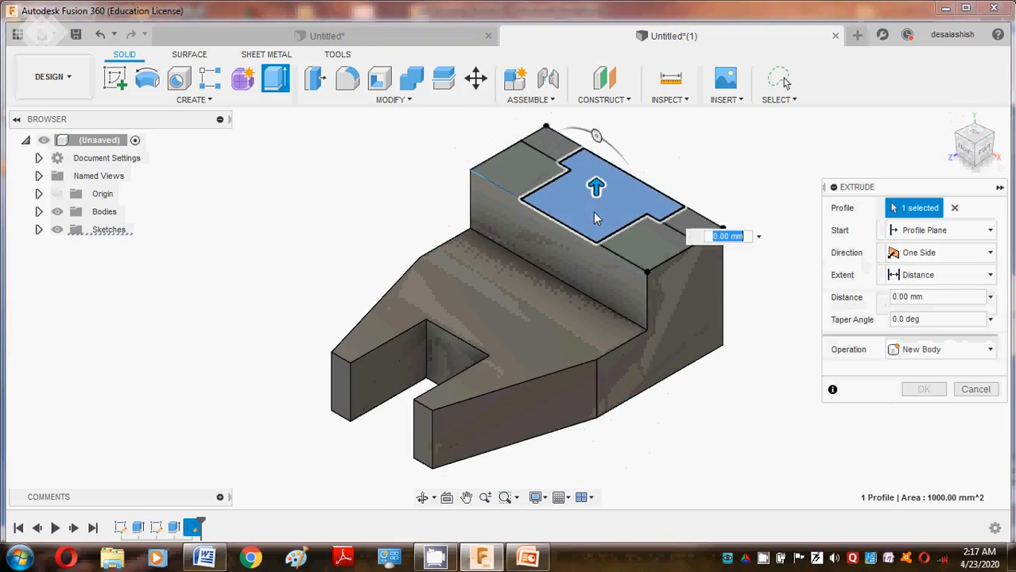
pyautogui.moveTo(596, 189); pyautogui.dragTo(580, 233)
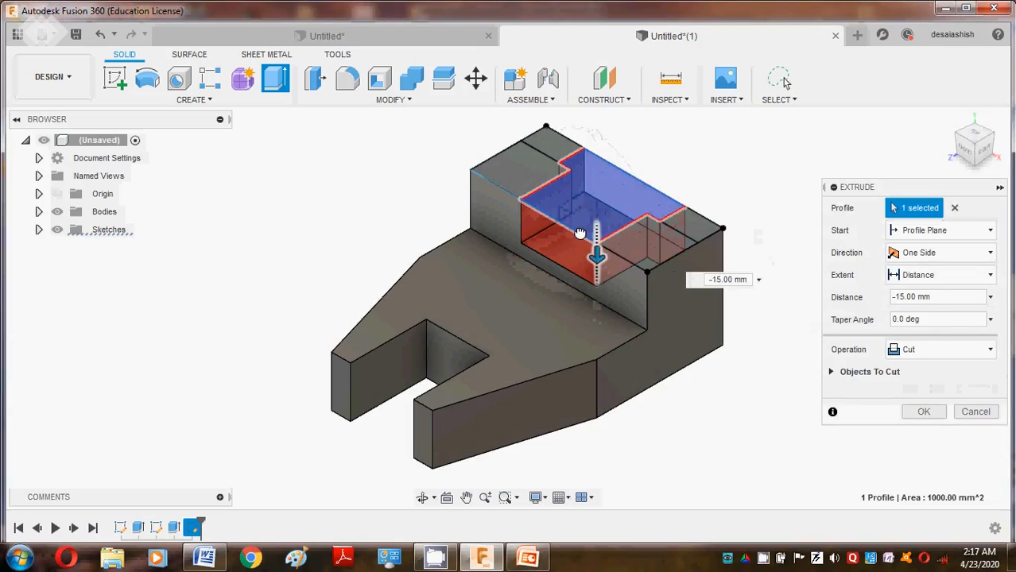
pyautogui.click(204, 557)
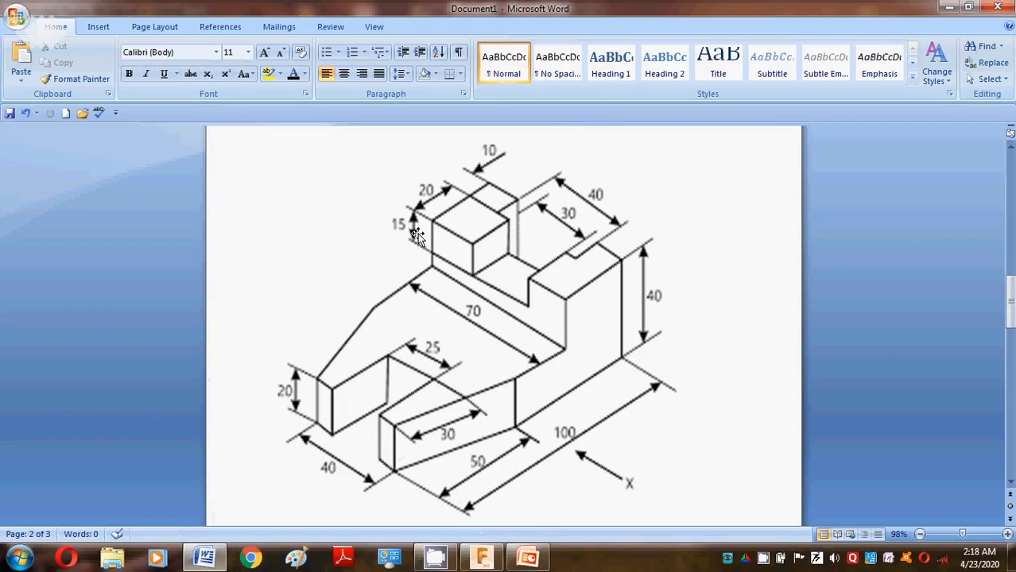
pyautogui.moveTo(204, 563)
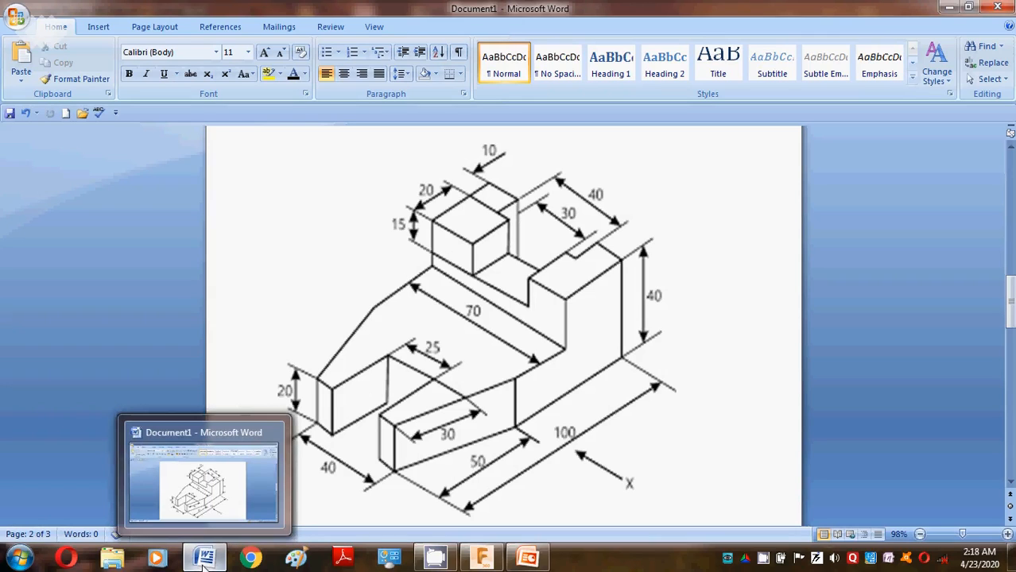
pyautogui.click(204, 564)
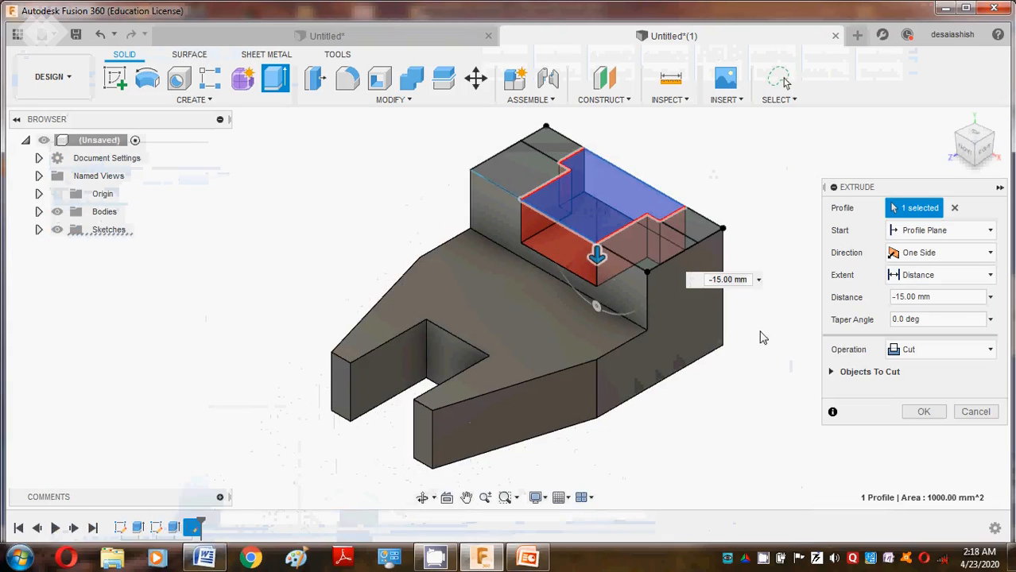
pyautogui.click(920, 412)
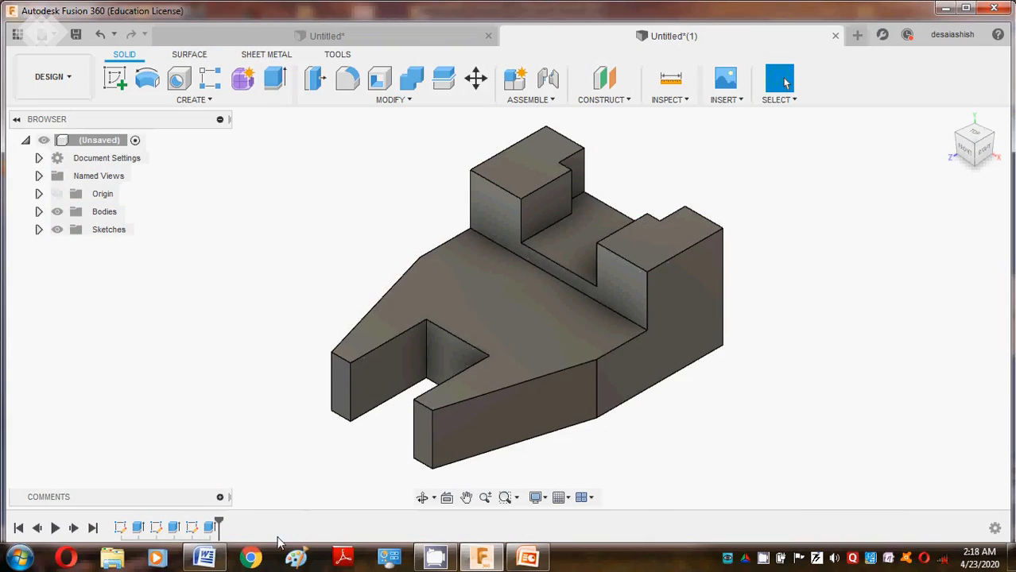
# Recheck the Word reference drawing and undo the central 15 mm cut.
pyautogui.click(219, 561)
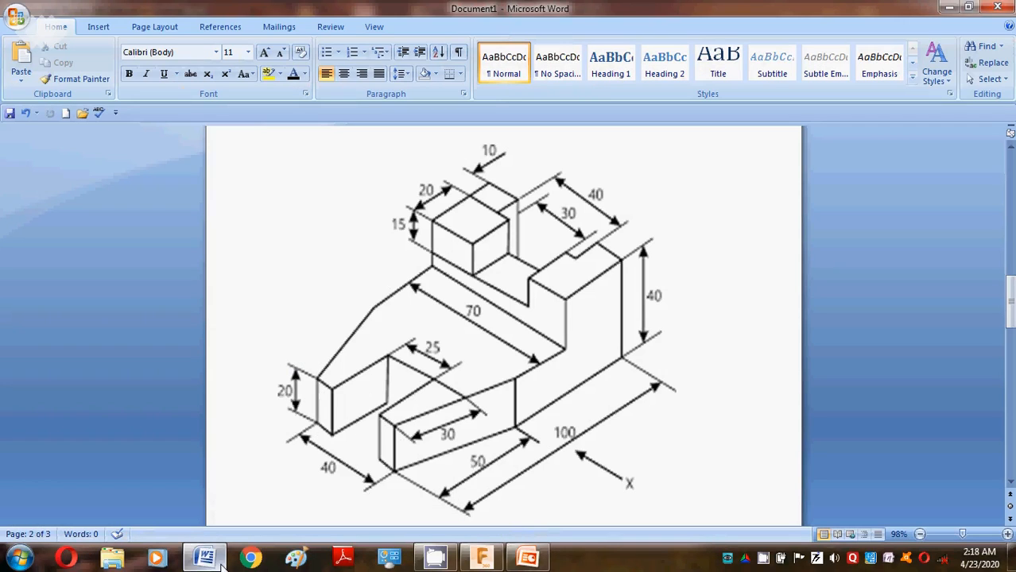
pyautogui.click(221, 561)
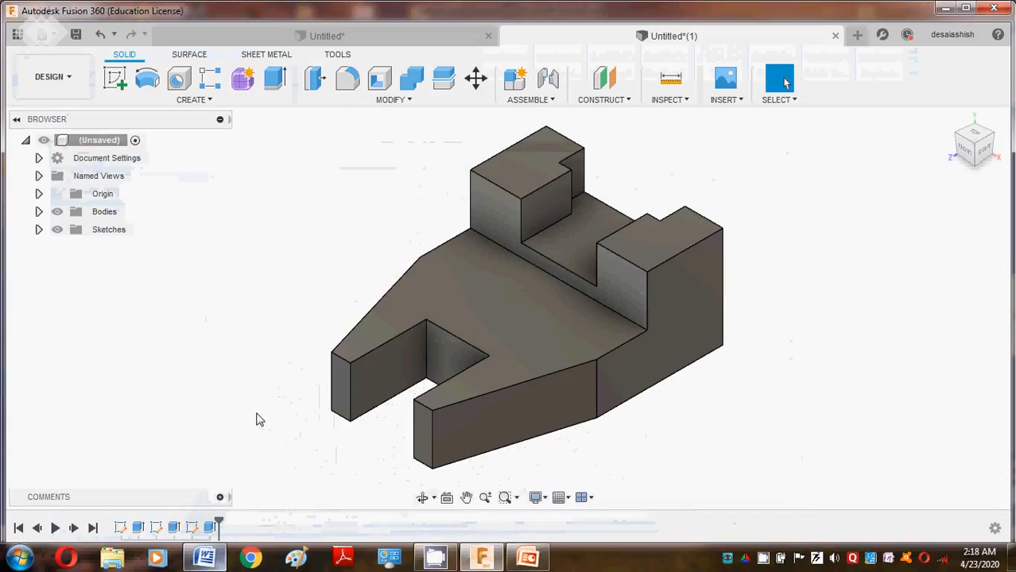
pyautogui.click(109, 39)
pyautogui.click(109, 39)
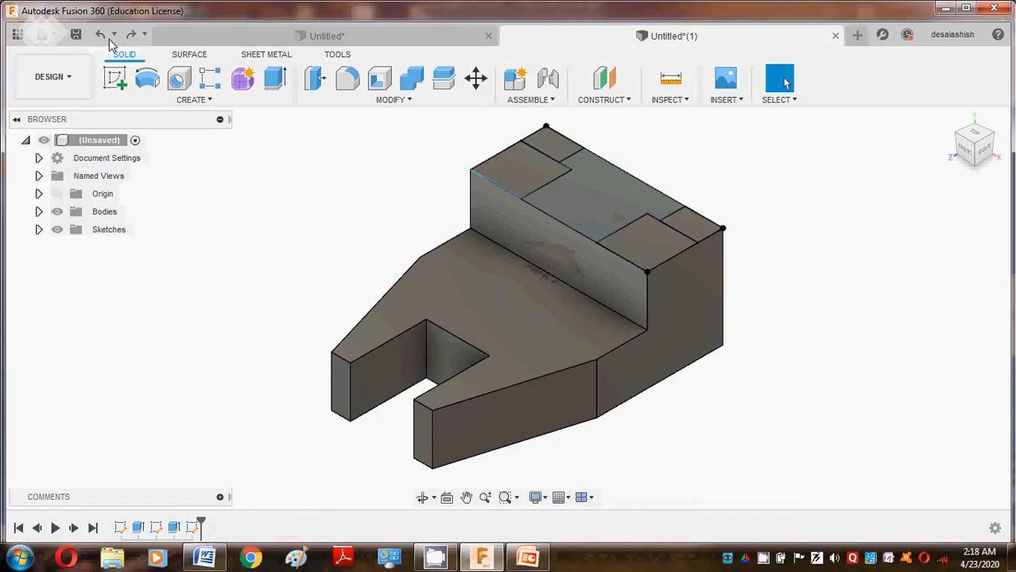
# Recut the central region between the two raised corner blocks down to the level of the lower deck.
pyautogui.click(178, 99)
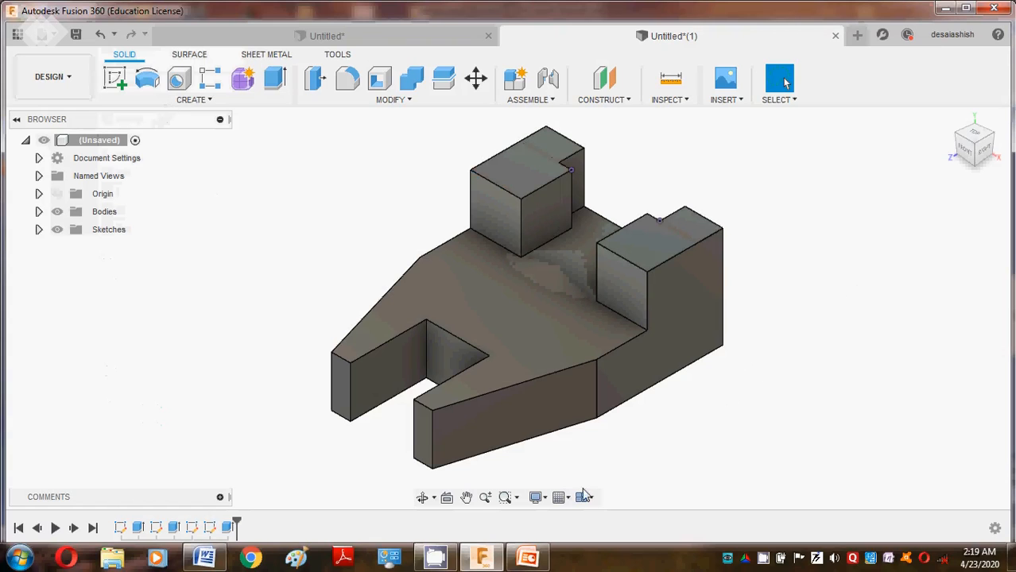
pyautogui.click(422, 497)
pyautogui.moveTo(556, 398); pyautogui.dragTo(415, 409)
pyautogui.click(783, 80)
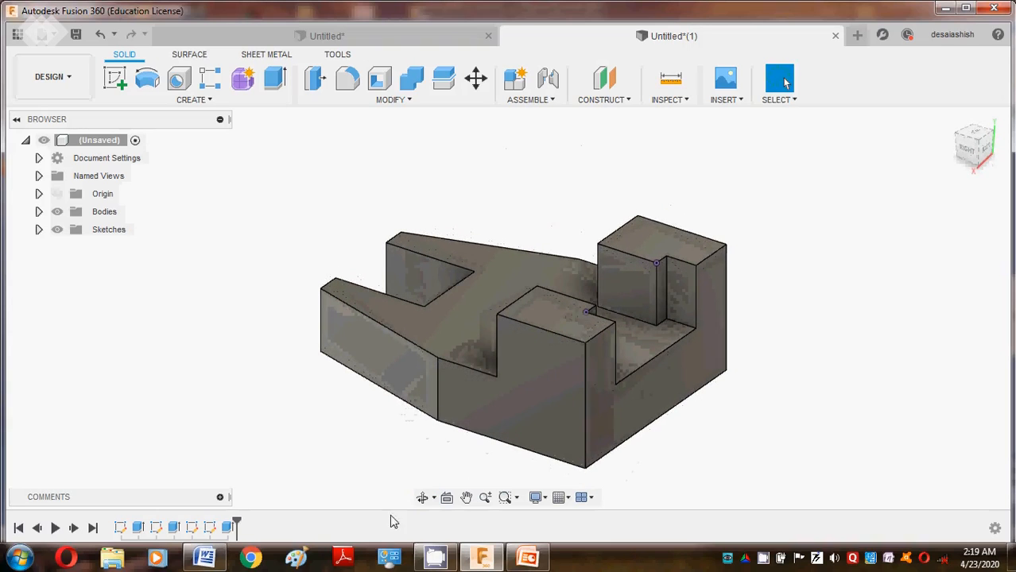
# Consult the Word reference drawing and start a sketch on the floor between the raised blocks, viewed from the top.
pyautogui.click(222, 561)
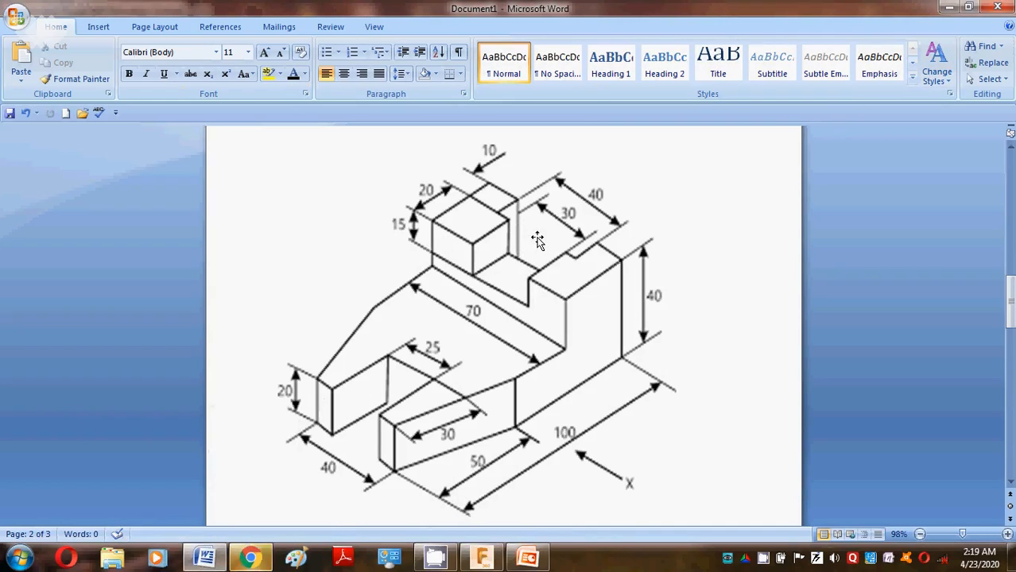
pyautogui.click(948, 8)
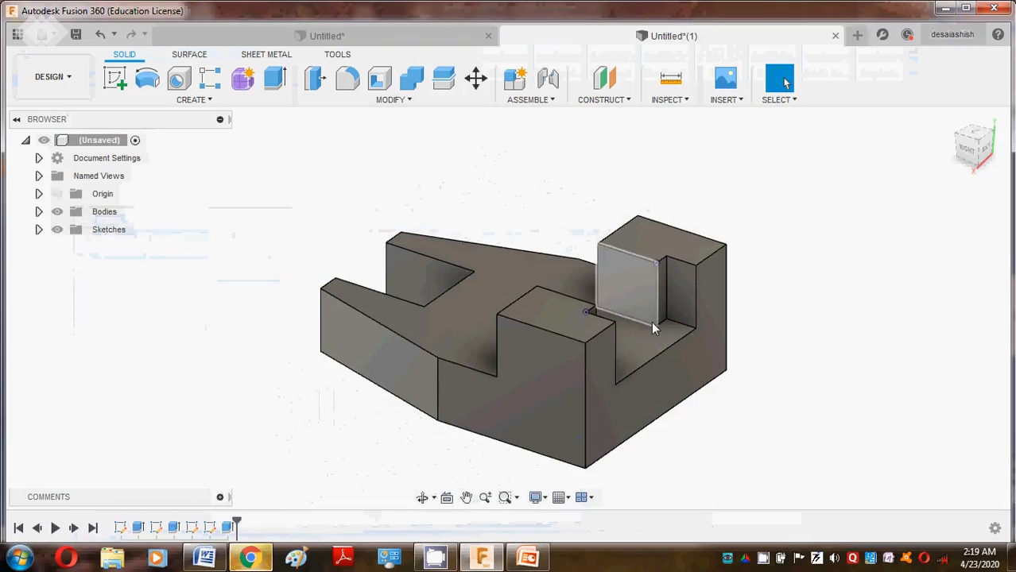
pyautogui.click(121, 82)
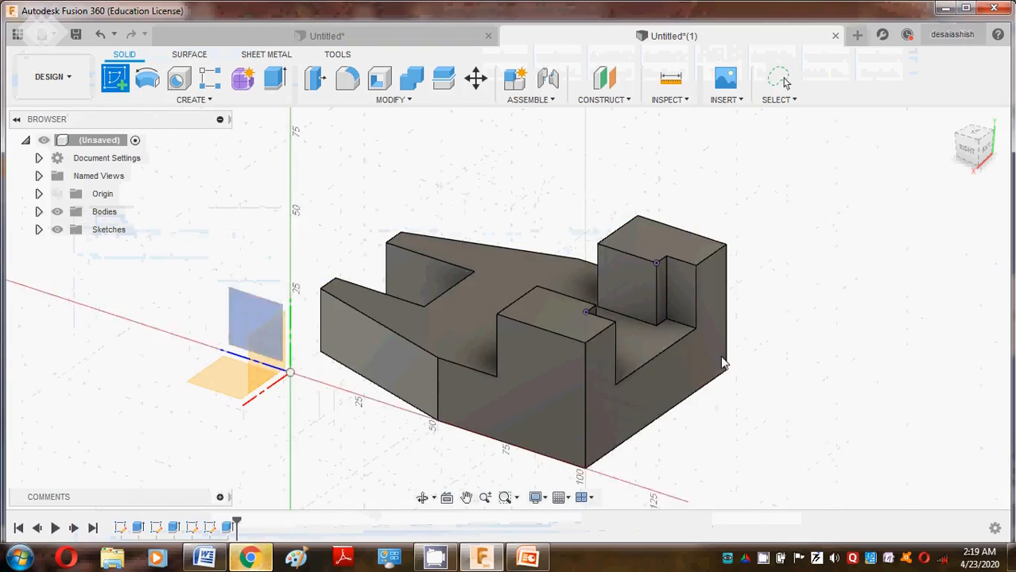
pyautogui.click(662, 342)
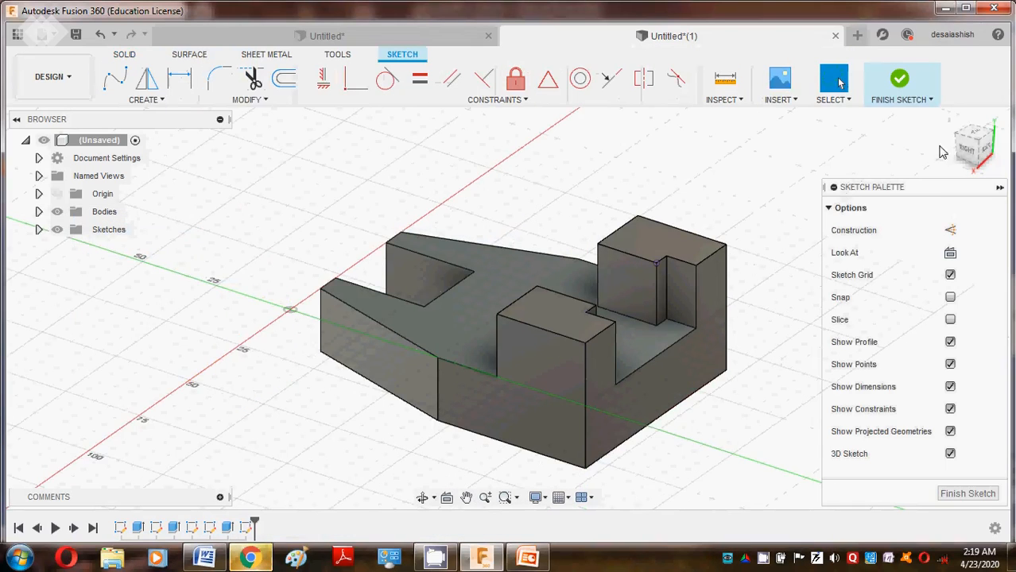
pyautogui.click(980, 139)
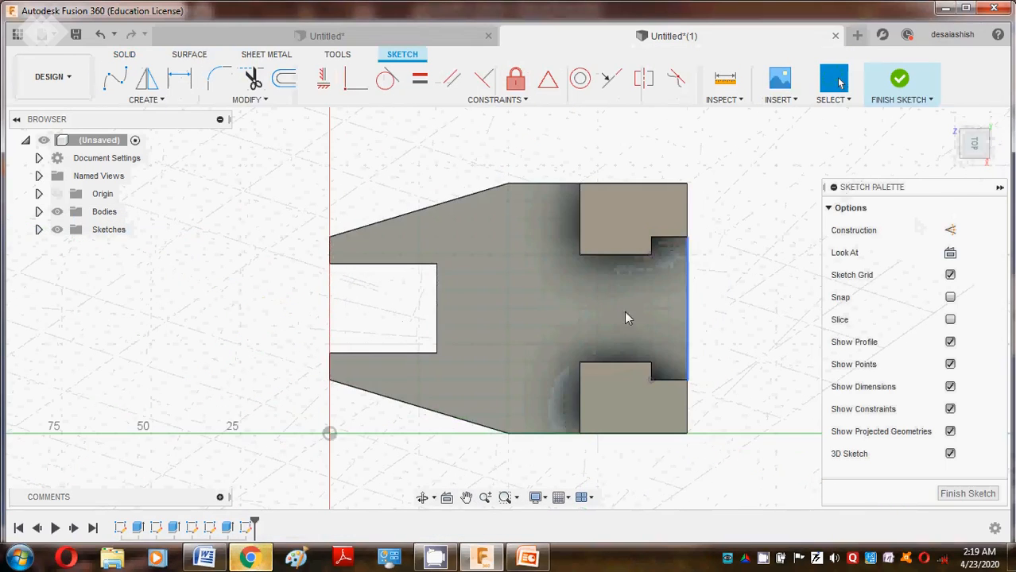
# Draw a line across the slot floor connecting the facing inner corners of the two raised blocks.
pyautogui.click(131, 100)
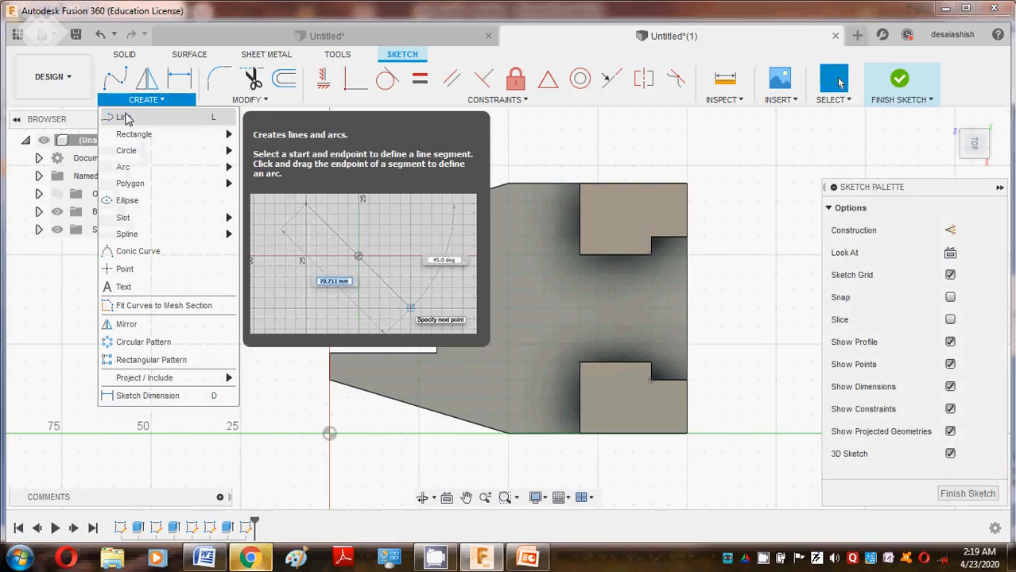
pyautogui.click(129, 117)
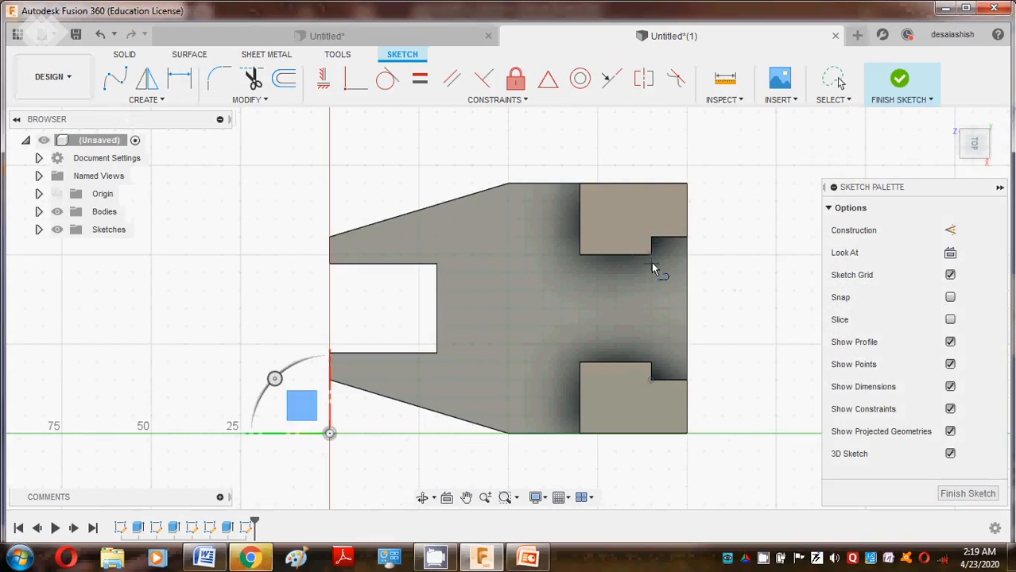
pyautogui.click(651, 254)
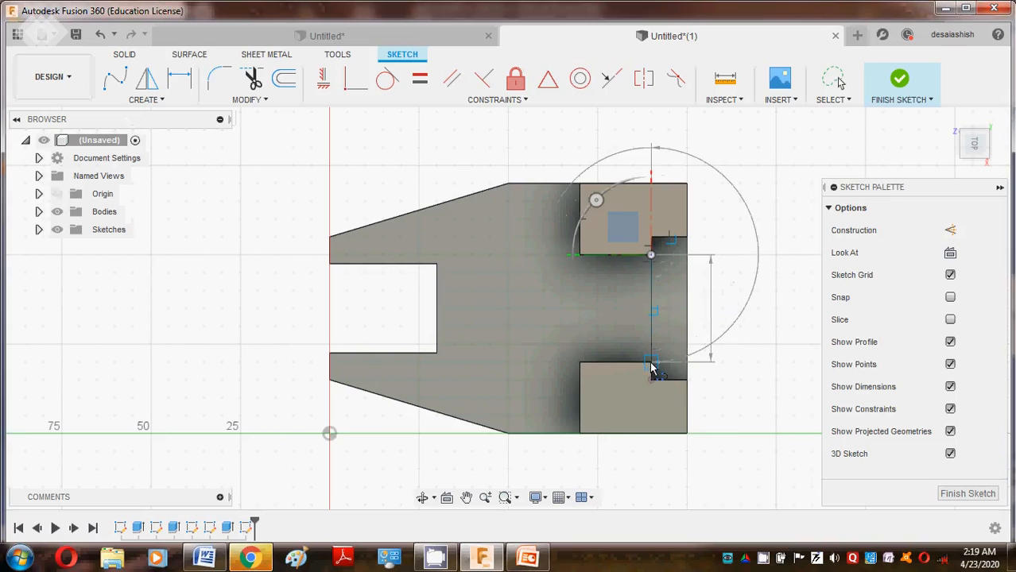
pyautogui.click(651, 364)
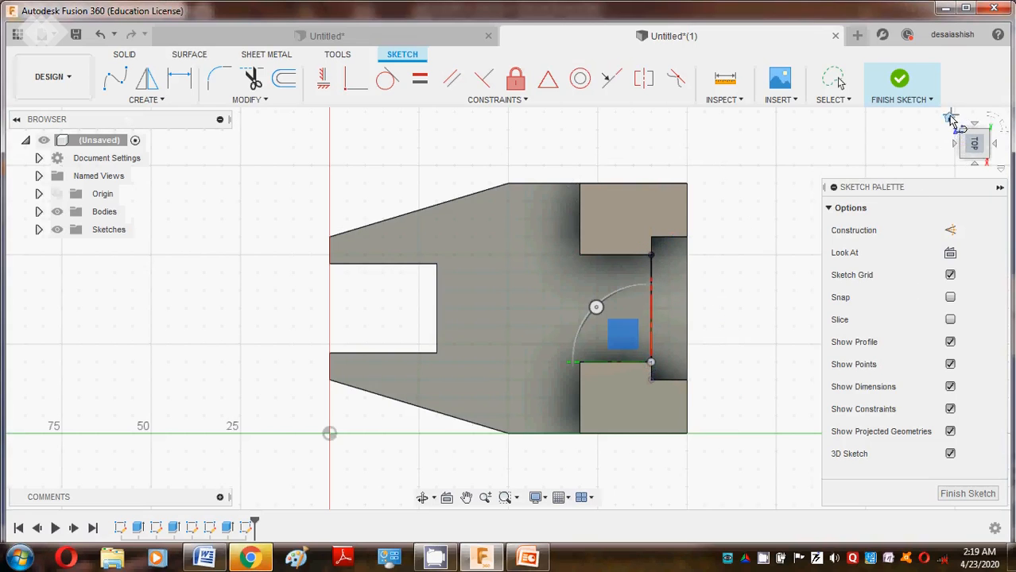
pyautogui.click(952, 117)
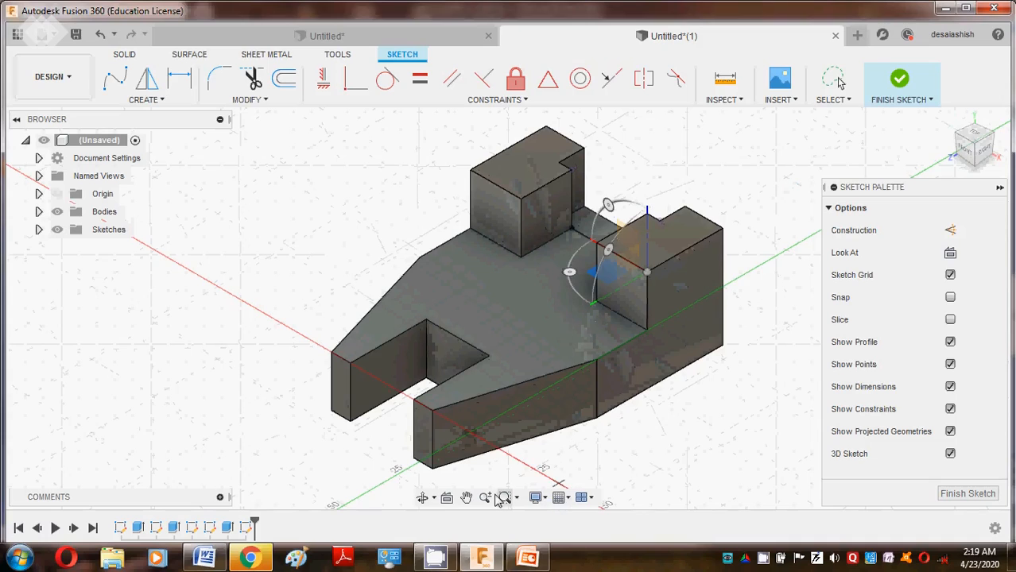
pyautogui.click(422, 498)
pyautogui.moveTo(508, 365)
pyautogui.mouseDown()
pyautogui.moveTo(363, 362)
pyautogui.moveTo(395, 399)
pyautogui.moveTo(419, 392)
pyautogui.mouseUp()
pyautogui.press('Escape')
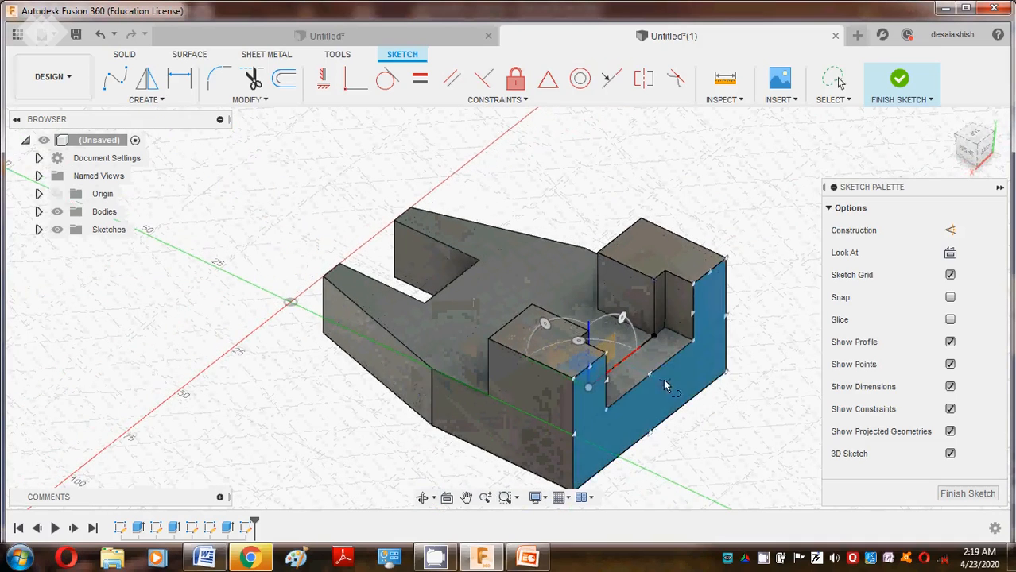
pyautogui.press('Escape')
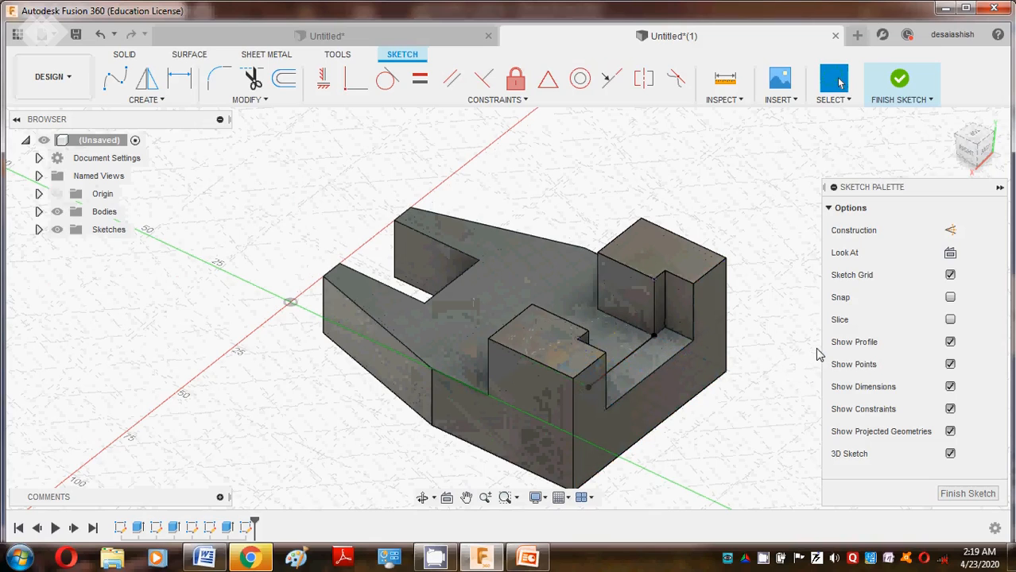
# Extrude the rear strip behind the line 45 mm down as a cut through the base.
pyautogui.press('e')
pyautogui.click(655, 356)
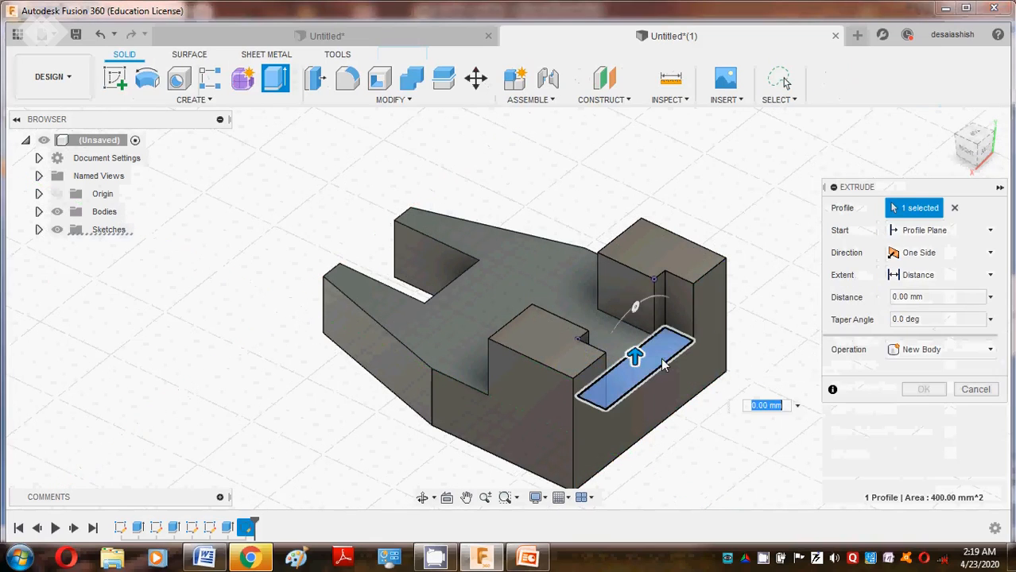
pyautogui.moveTo(644, 365); pyautogui.dragTo(636, 496)
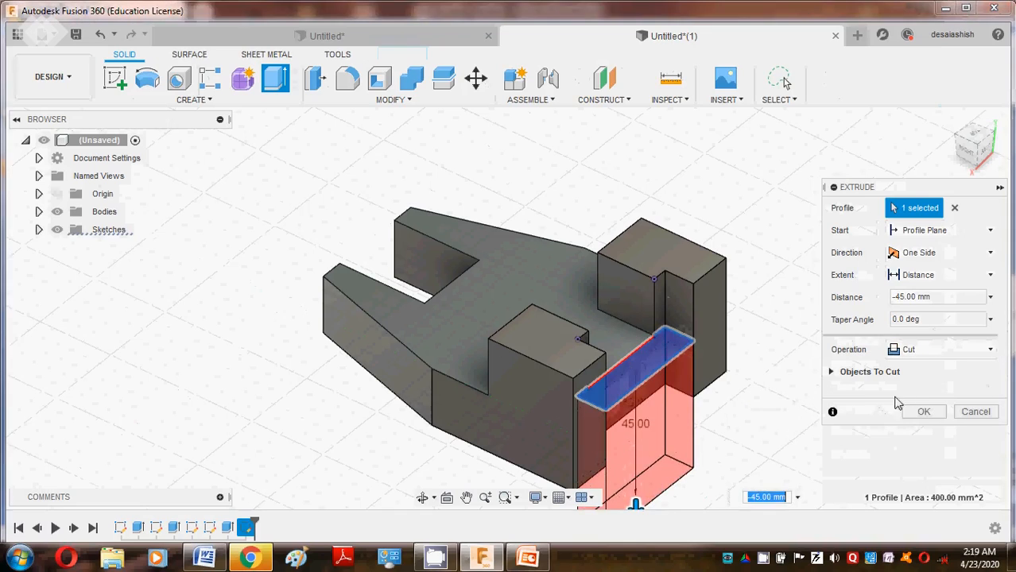
pyautogui.click(922, 411)
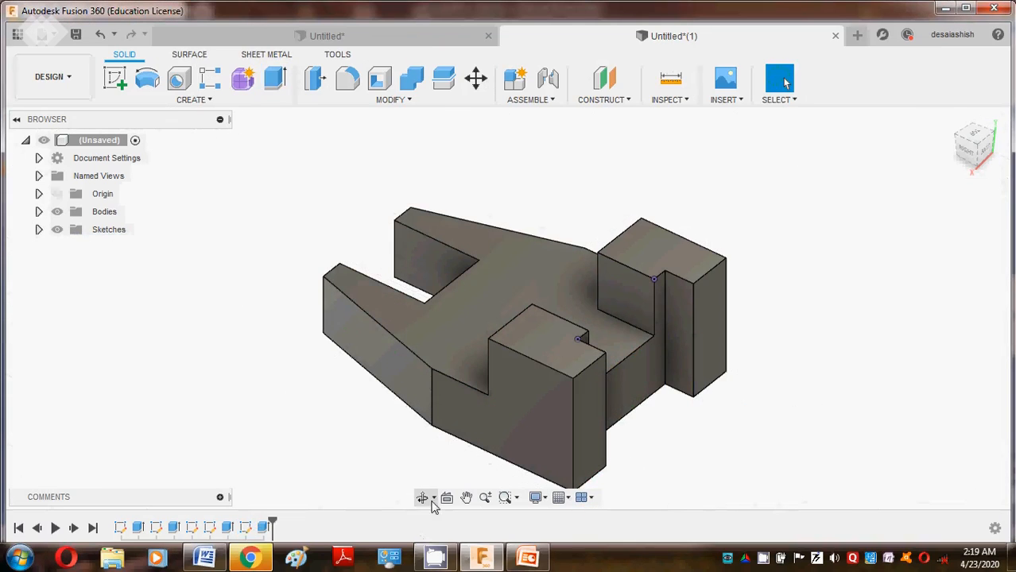
pyautogui.click(422, 498)
pyautogui.moveTo(422, 454); pyautogui.dragTo(535, 438)
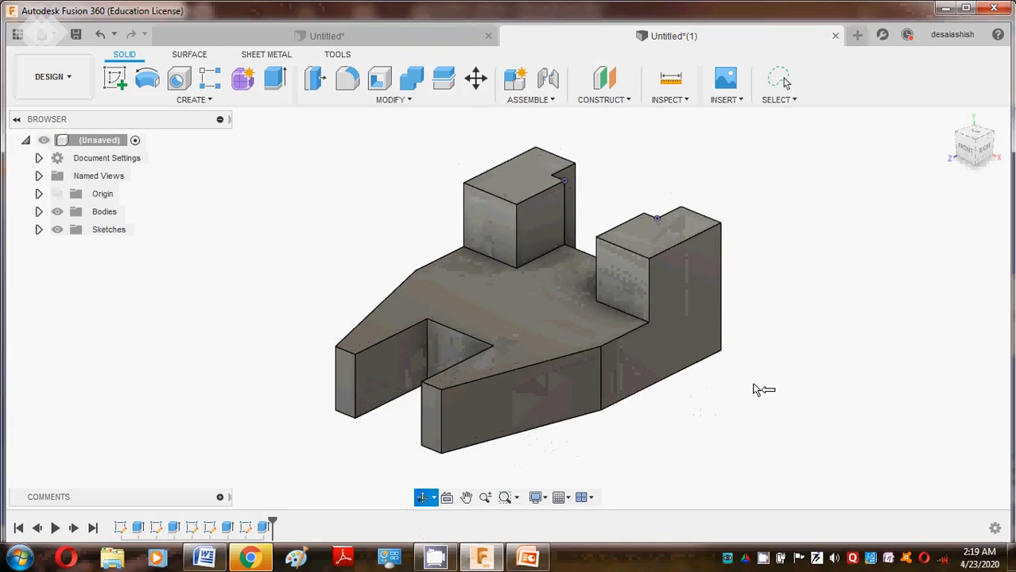
# Apply the Cherry wood appearance from the library to the whole block body.
pyautogui.press('Escape')
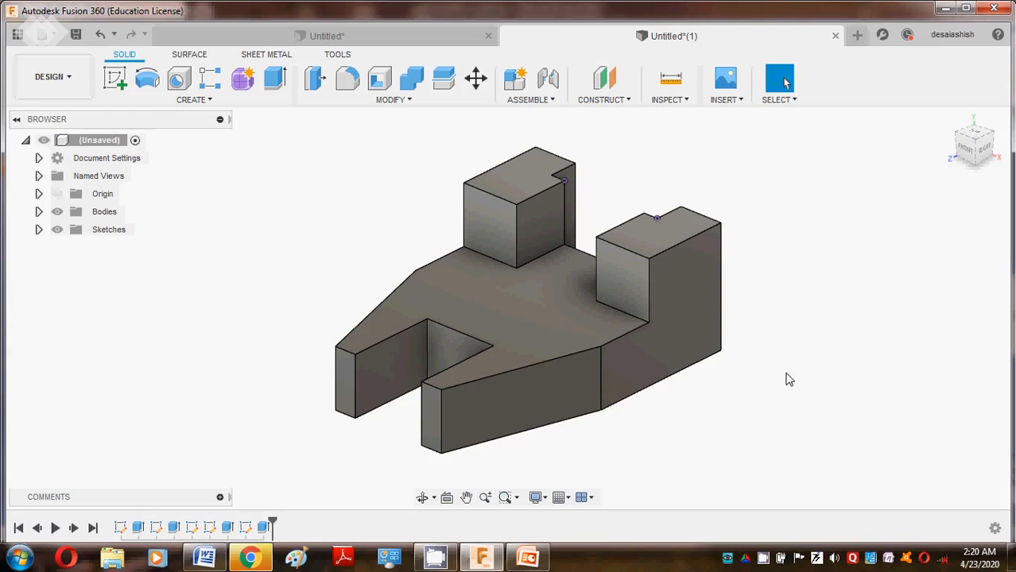
pyautogui.press('a')
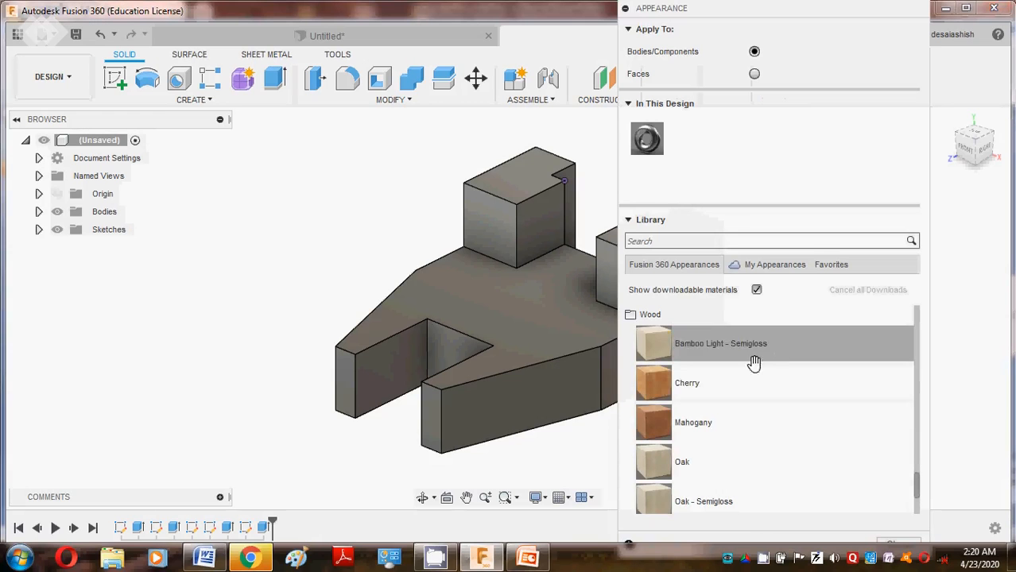
pyautogui.moveTo(653, 383); pyautogui.dragTo(557, 335)
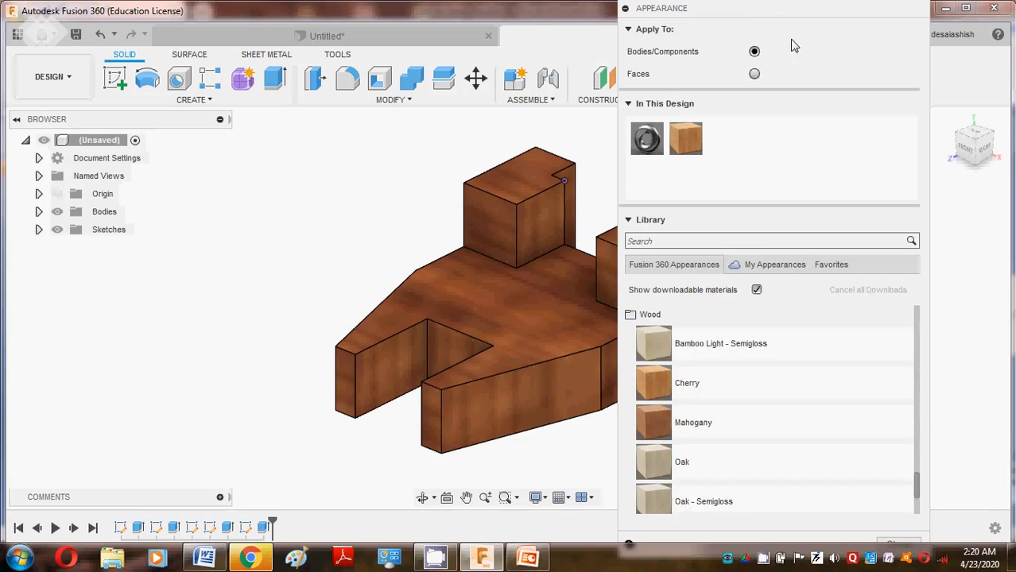
pyautogui.click(903, 538)
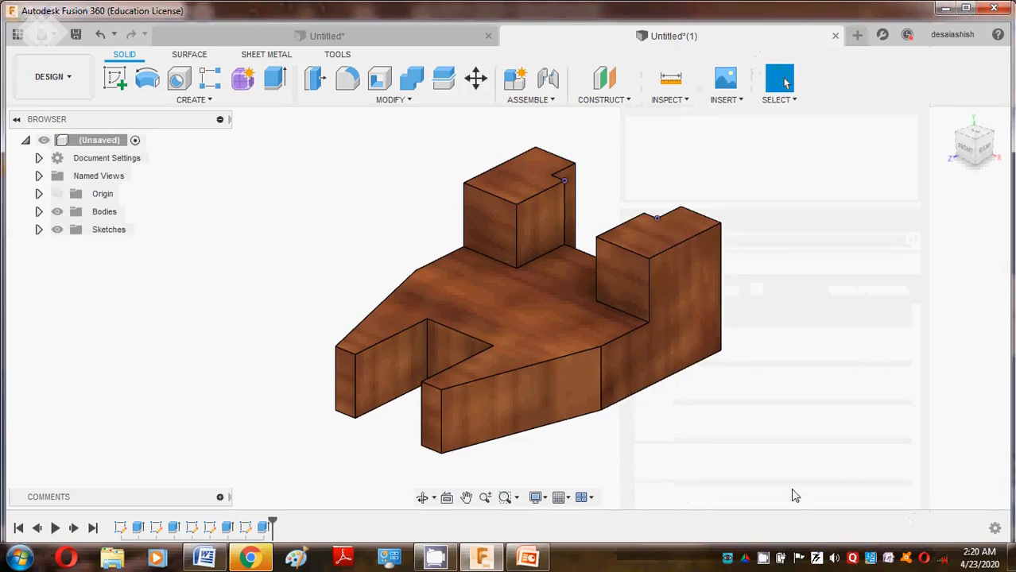
pyautogui.scroll(-2, 668, 491)
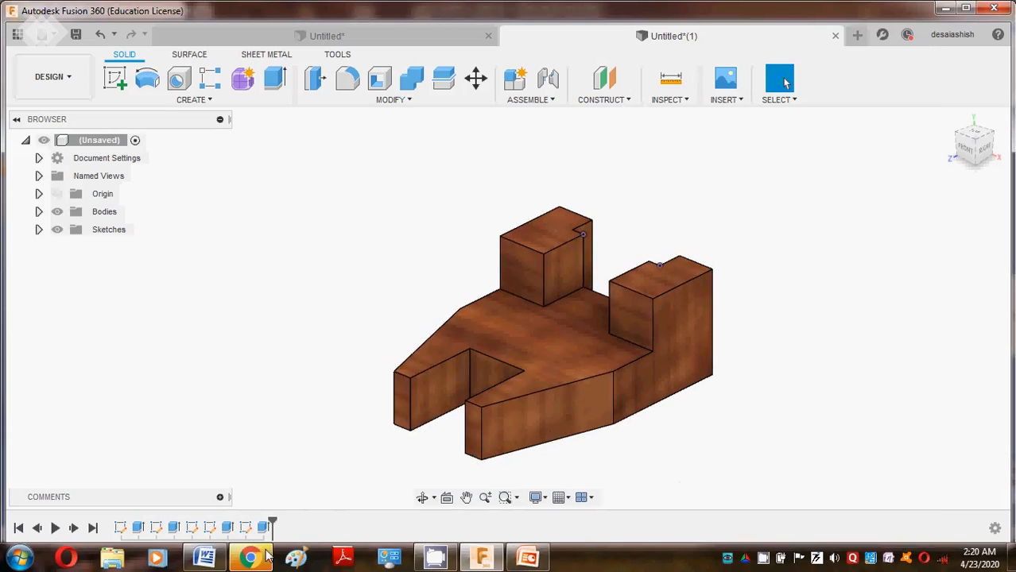
# Play back the modelling history of the red bracket in the other open design, and that of the wooden block.
pyautogui.click(355, 40)
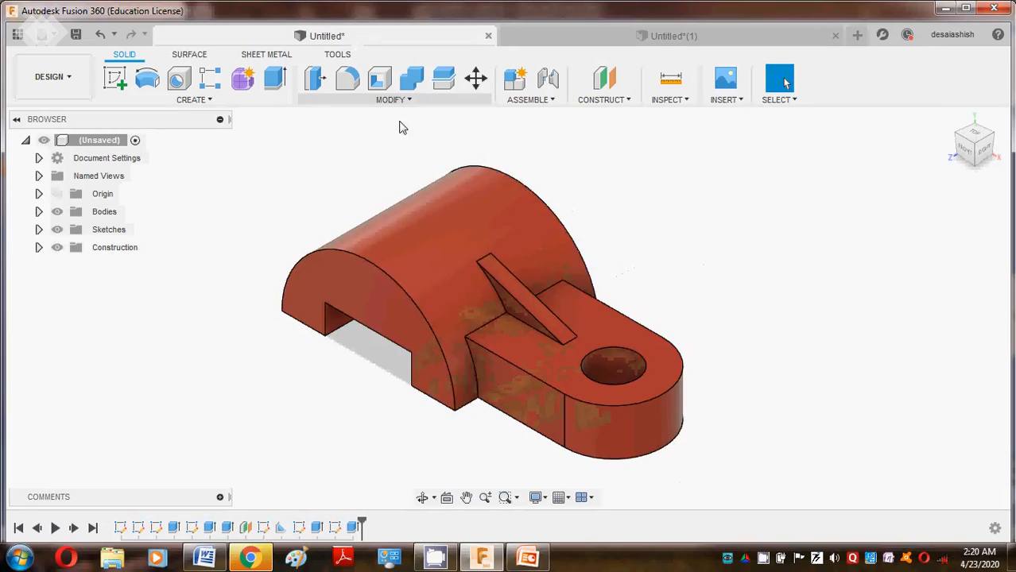
pyautogui.click(55, 528)
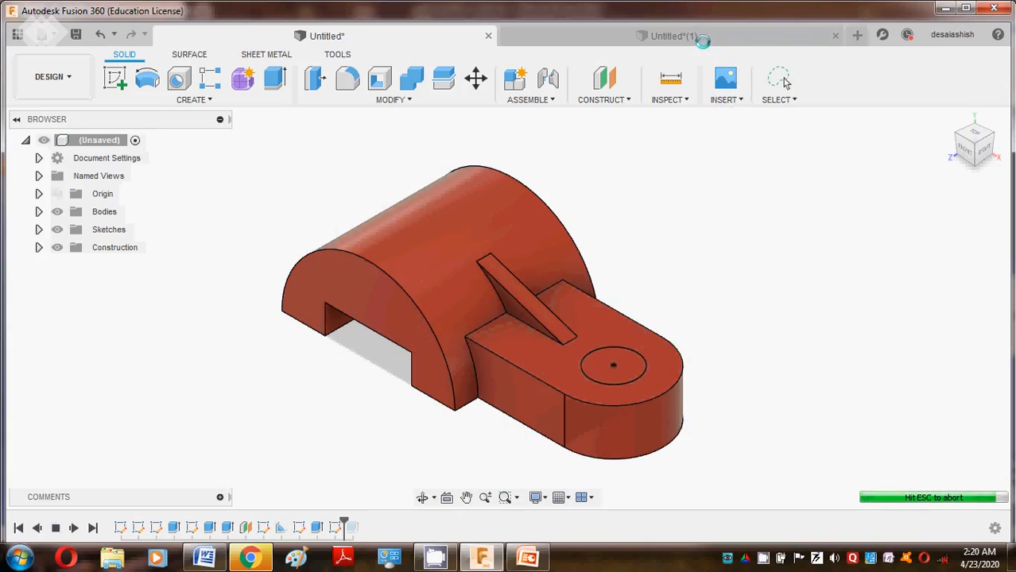
pyautogui.click(699, 38)
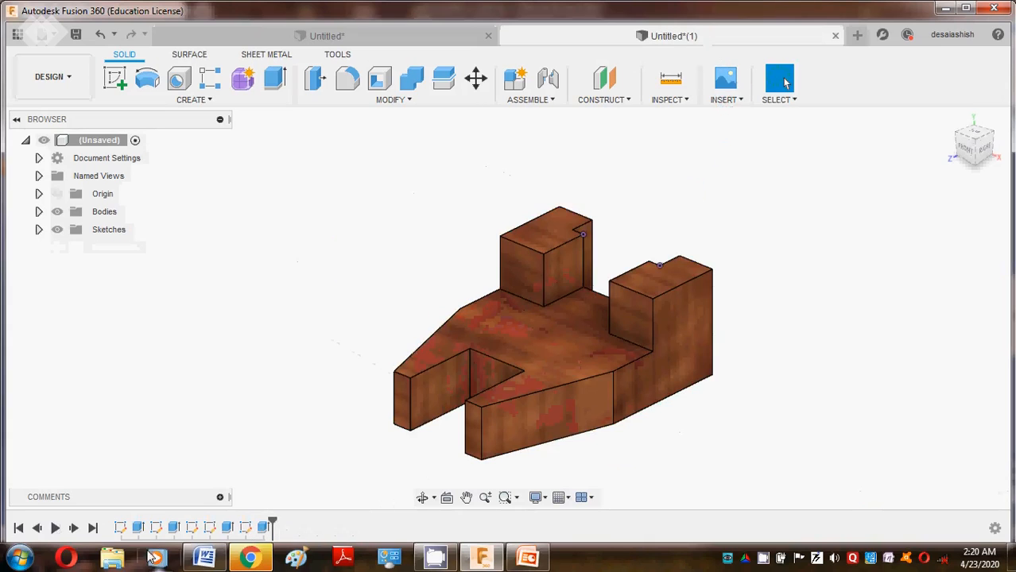
pyautogui.click(56, 528)
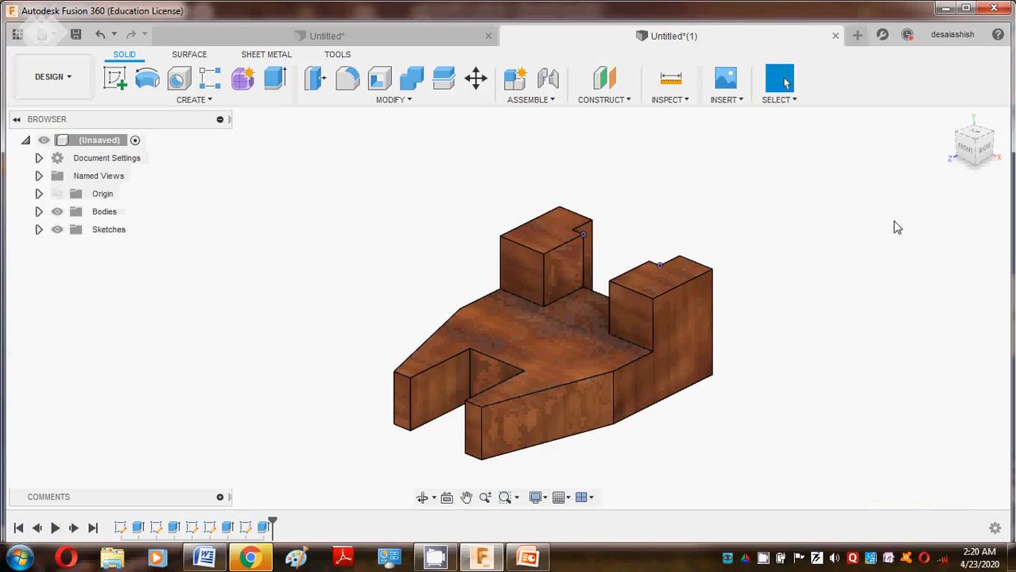
# Switch to the PowerPoint presentation and advance from the block's drawing to the closing Thank You slide.
pyautogui.click(526, 556)
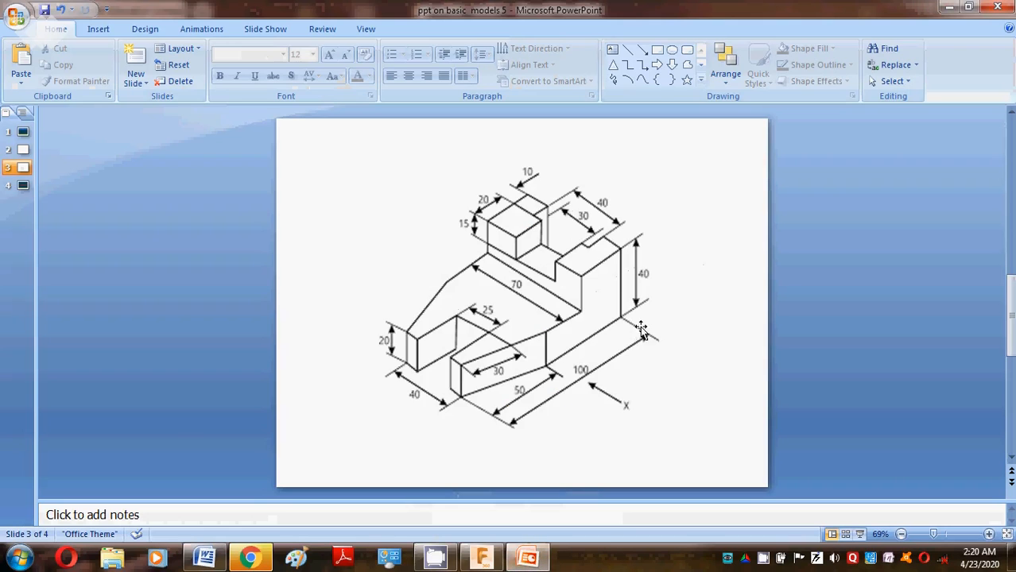
pyautogui.scroll(-1, 641, 330)
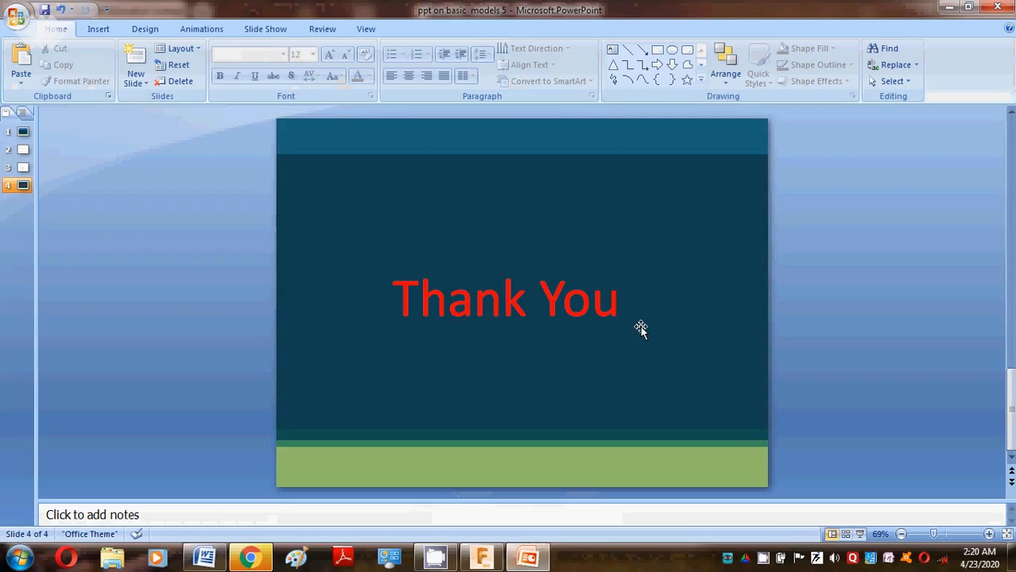